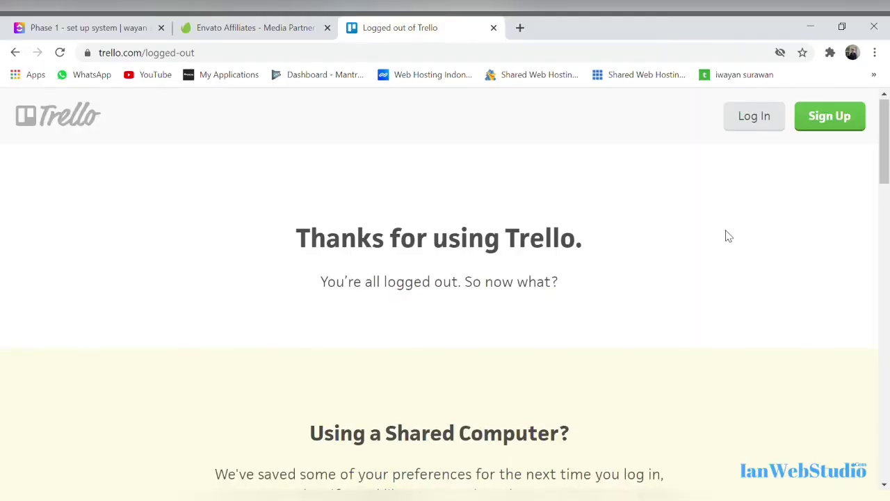
- Scroll through Trello's logged-out 'Thanks for using Trello' page in Chrome
scroll(726, 236, down, 2)
scroll(727, 236, up, 2)
- Go to the Trello account sign-up page and look over it
click(831, 129)
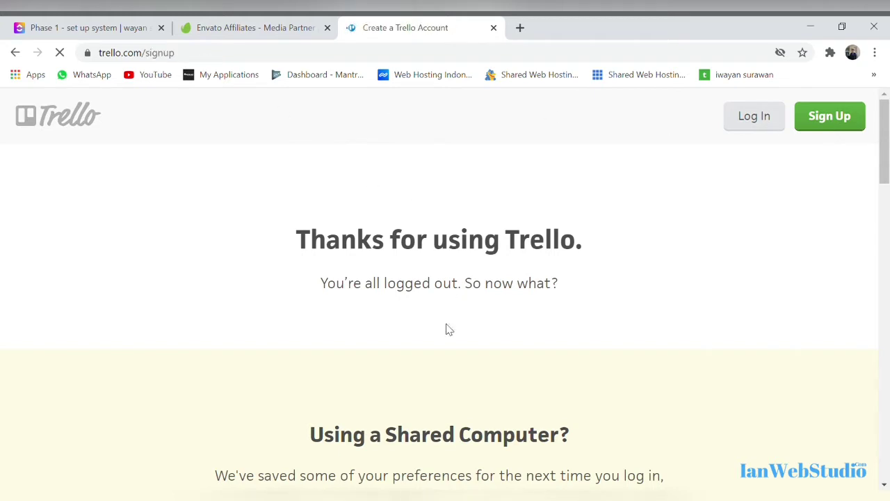
scroll(647, 237, down, 3)
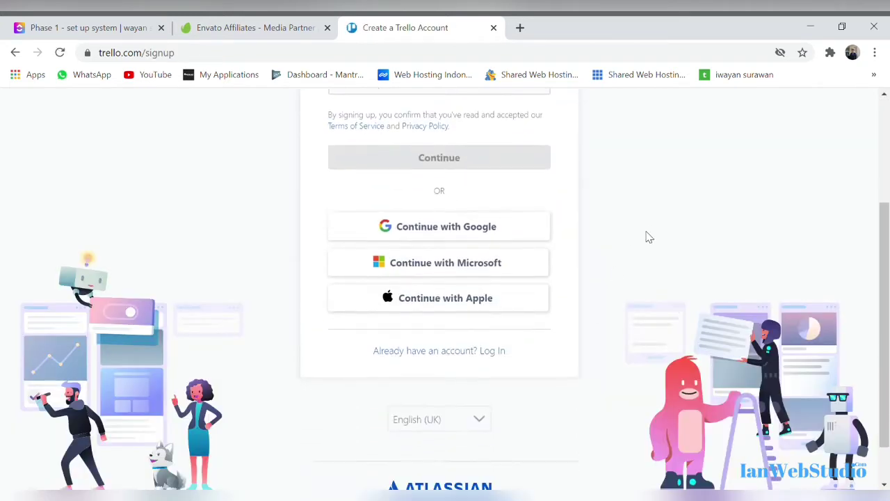
scroll(646, 237, up, 1)
scroll(647, 237, down, 2)
scroll(647, 237, up, 3)
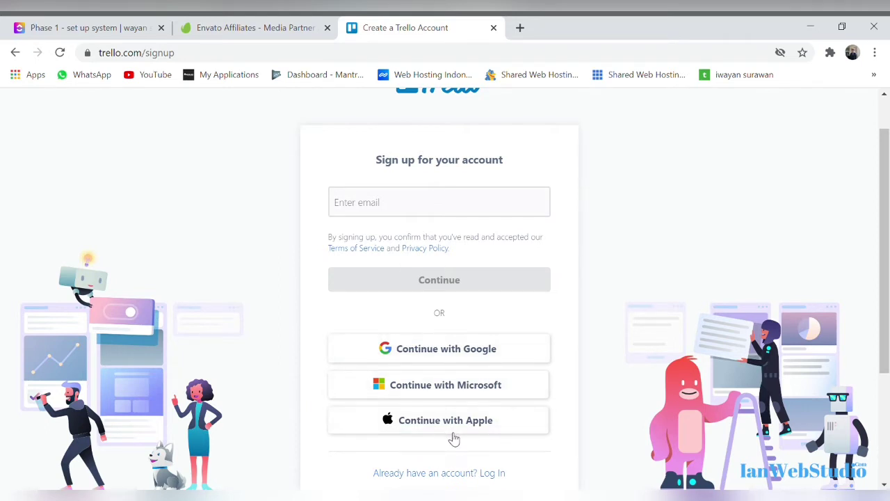
scroll(595, 299, up, 1)
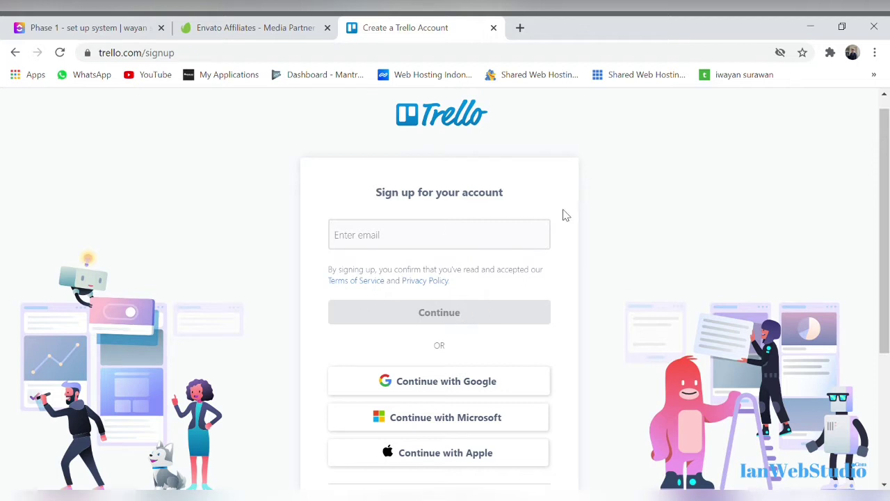
scroll(623, 255, down, 1)
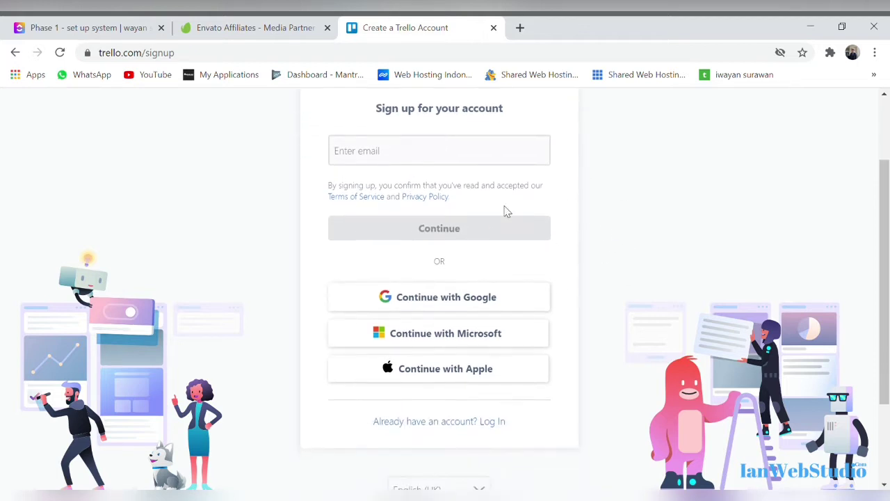
- Fill in the saved account e-mail, continue, then return to the sign-up page
click(394, 155)
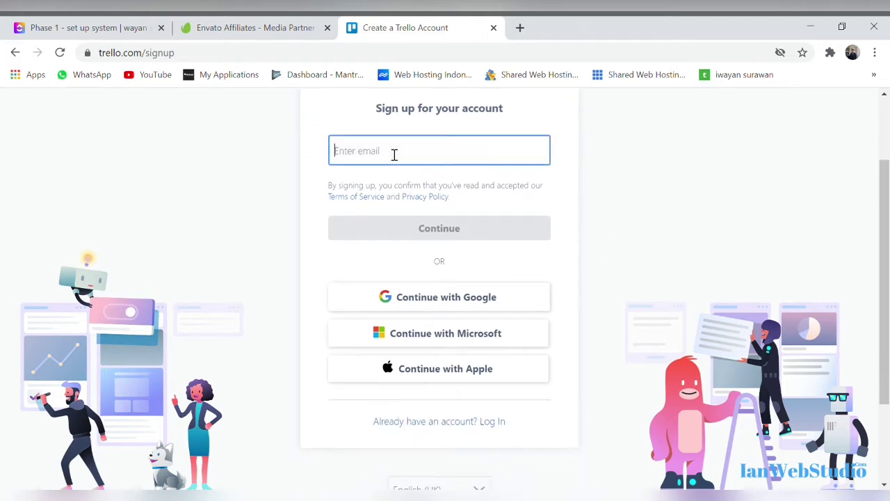
click(393, 242)
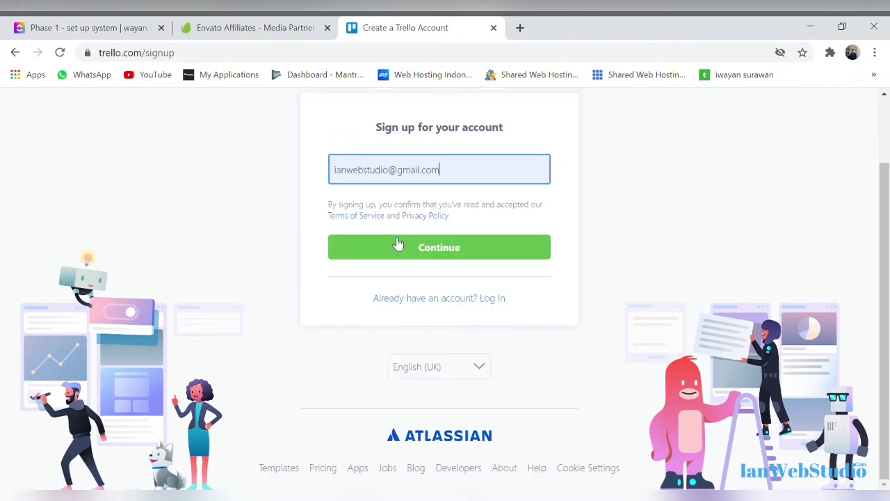
click(461, 252)
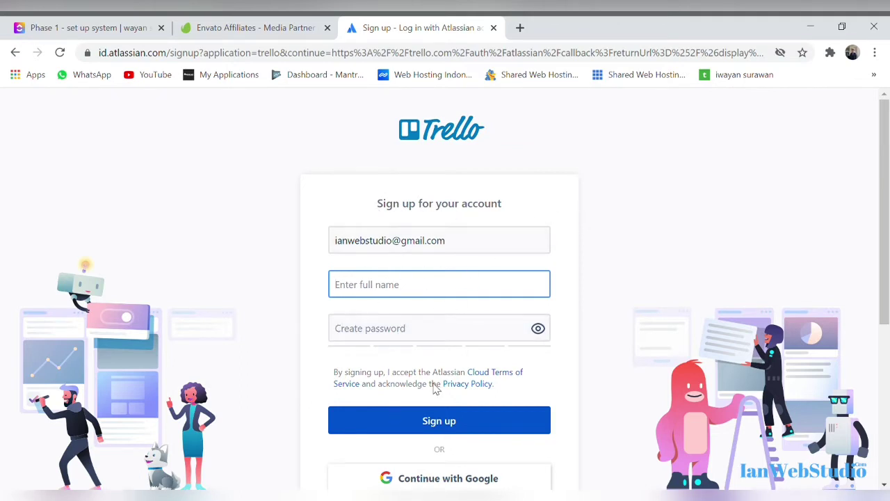
scroll(571, 291, down, 2)
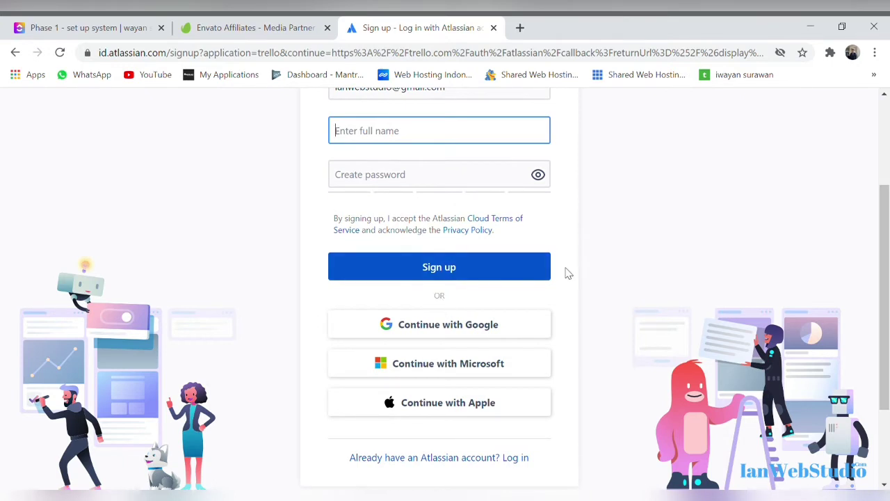
scroll(566, 273, up, 2)
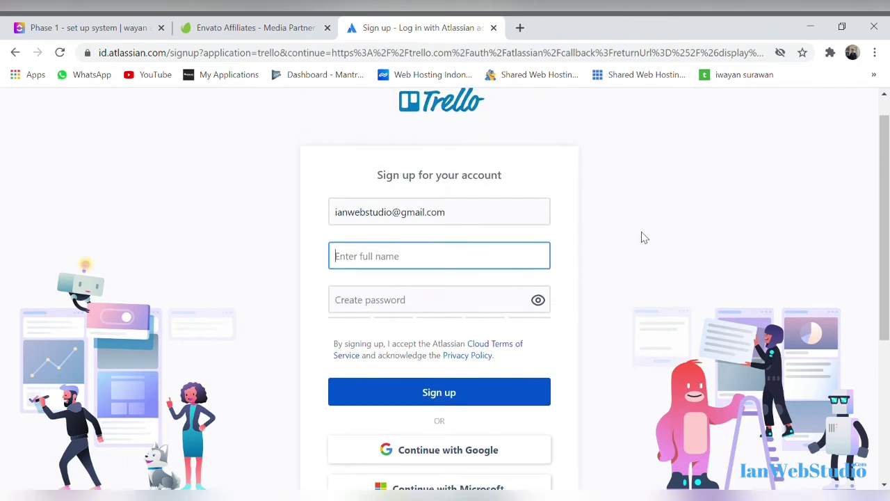
scroll(641, 237, up, 1)
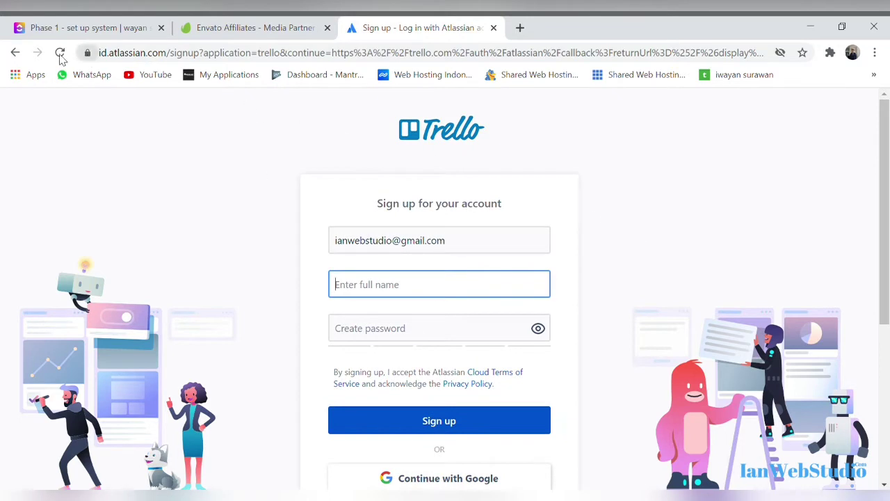
click(16, 54)
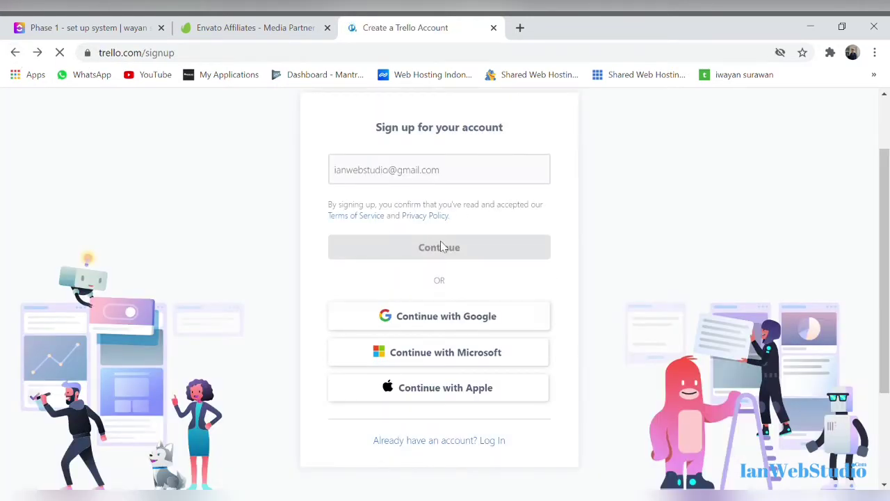
- Return to the Trello login form and enter the account e-mail address
click(17, 54)
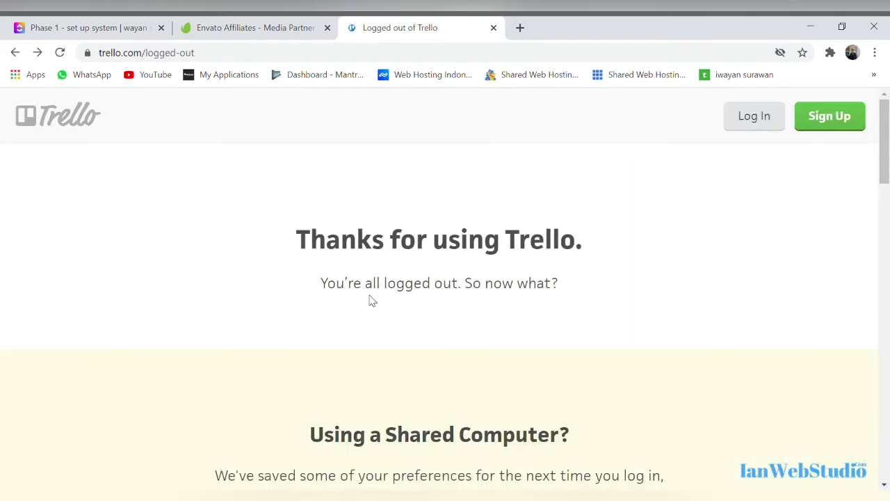
click(755, 119)
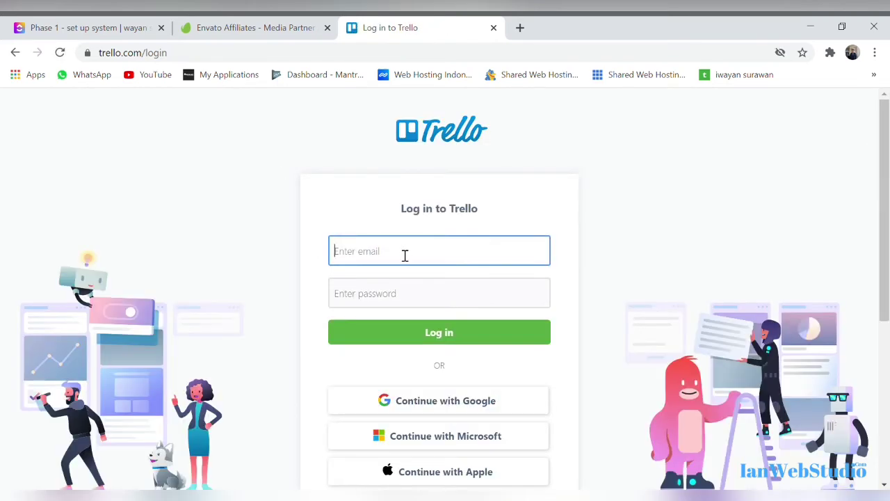
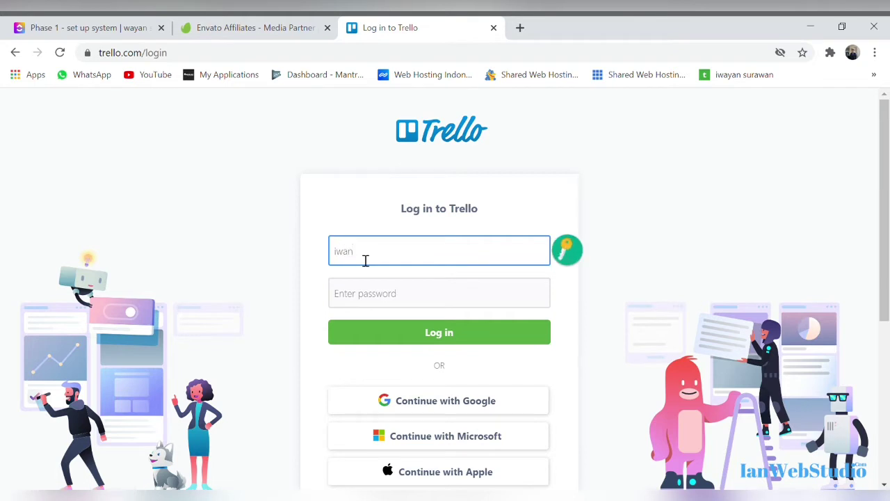
key(BackSpace)
key(BackSpace)
key(BackSpace)
key(BackSpace)
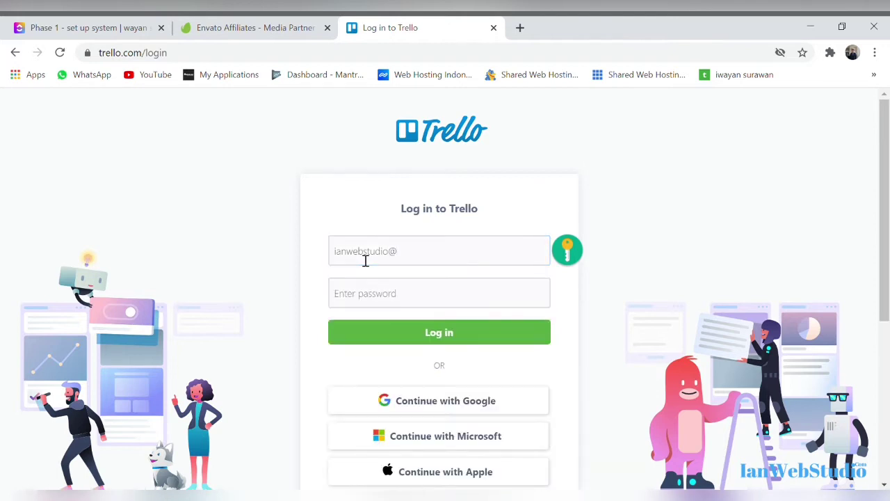
click(427, 260)
text(gmail.com)
- Continue with Atlassian and submit the account password to log in
click(424, 290)
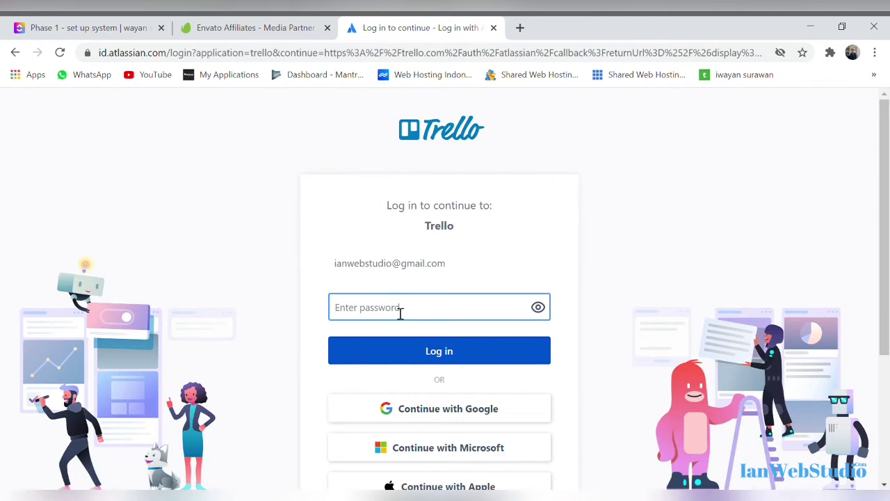
text(••••••••••••)
key(Return)
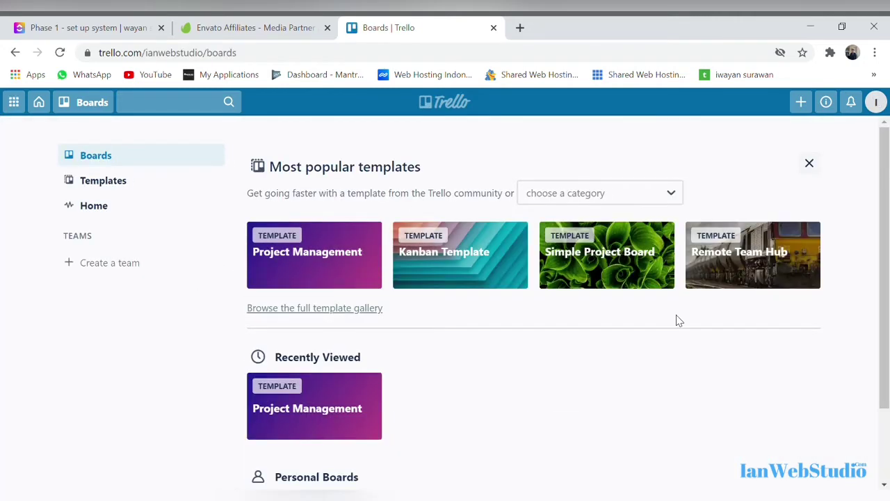
scroll(678, 320, down, 2)
scroll(678, 321, up, 2)
scroll(532, 391, down, 1)
scroll(536, 393, up, 1)
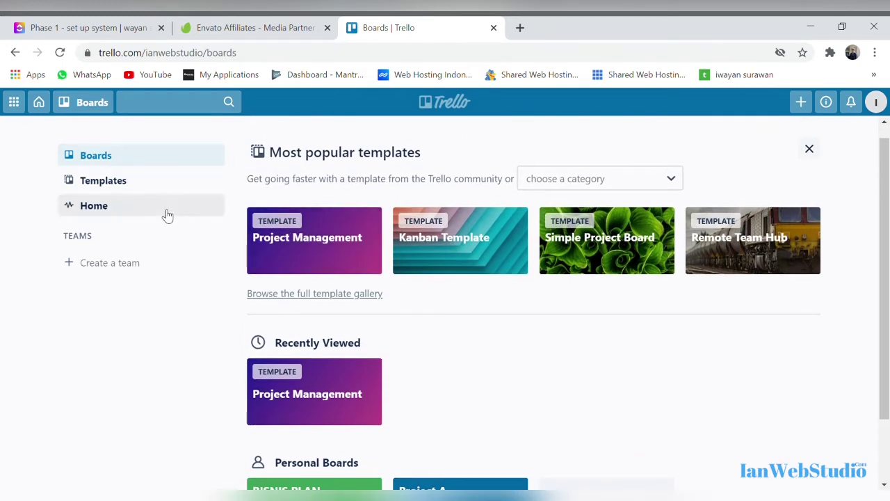
click(660, 182)
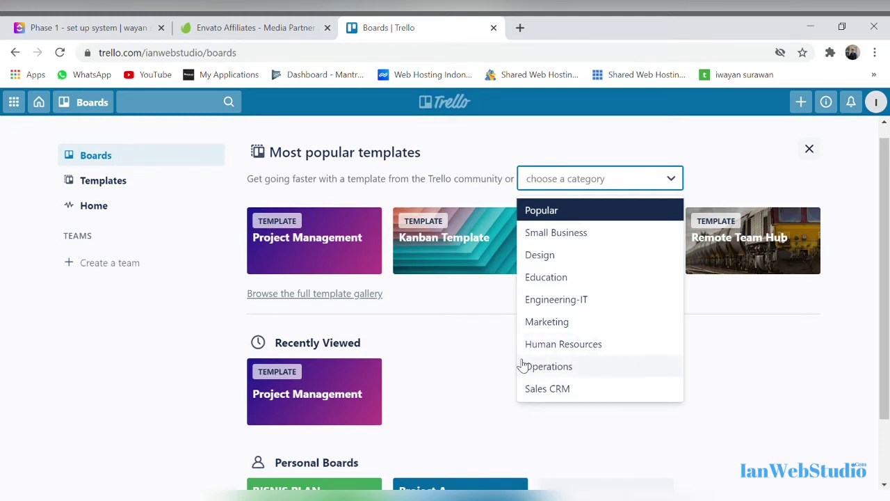
click(724, 381)
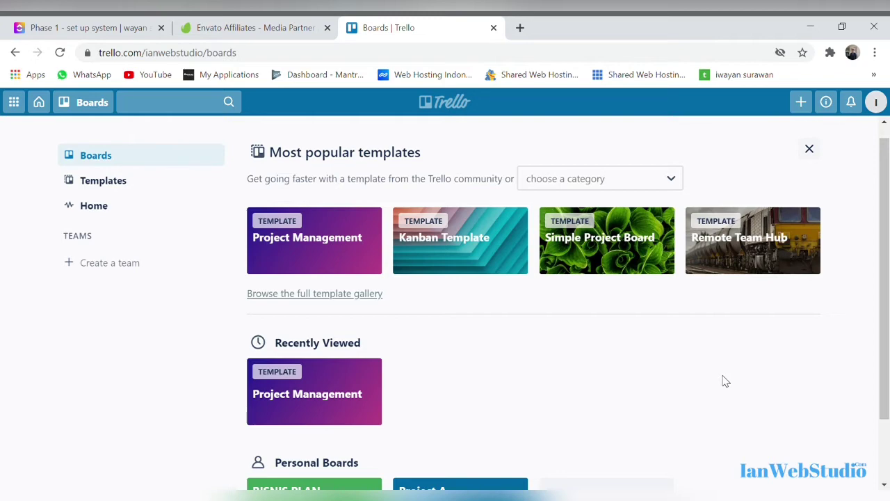
scroll(647, 421, down, 1)
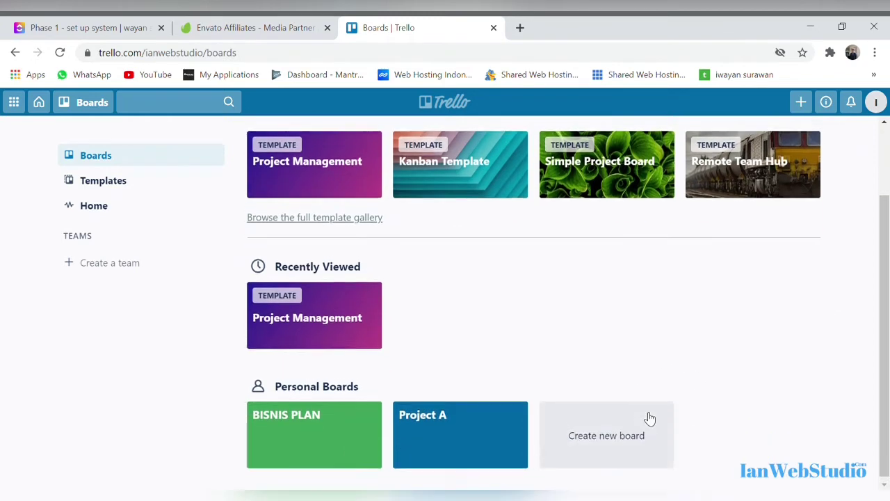
scroll(647, 420, up, 2)
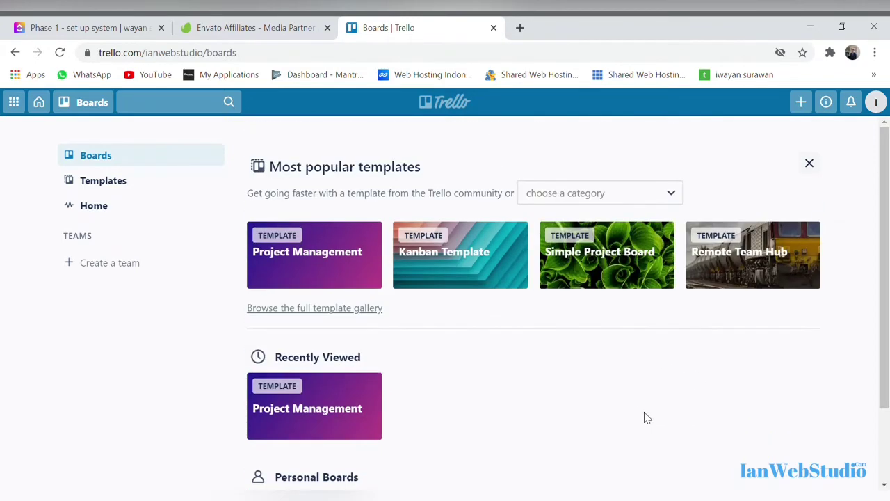
- Open the Project Management template board and scroll across its lists
click(299, 265)
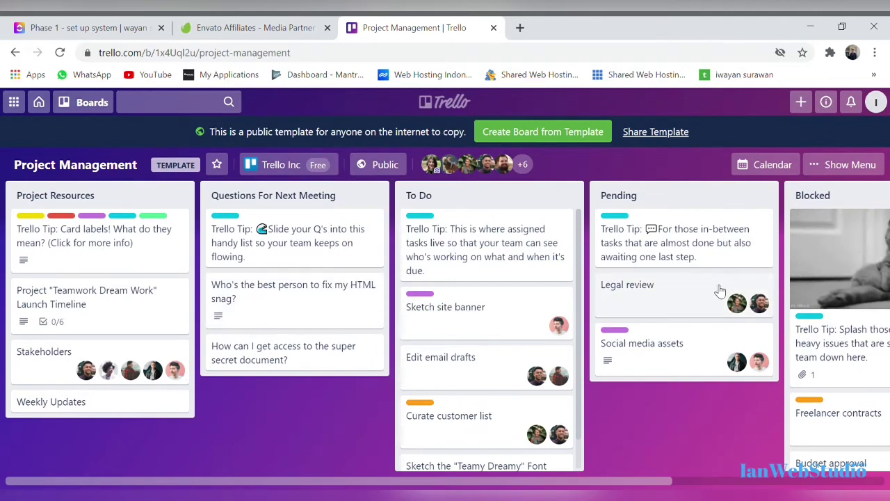
scroll(720, 290, right, 5)
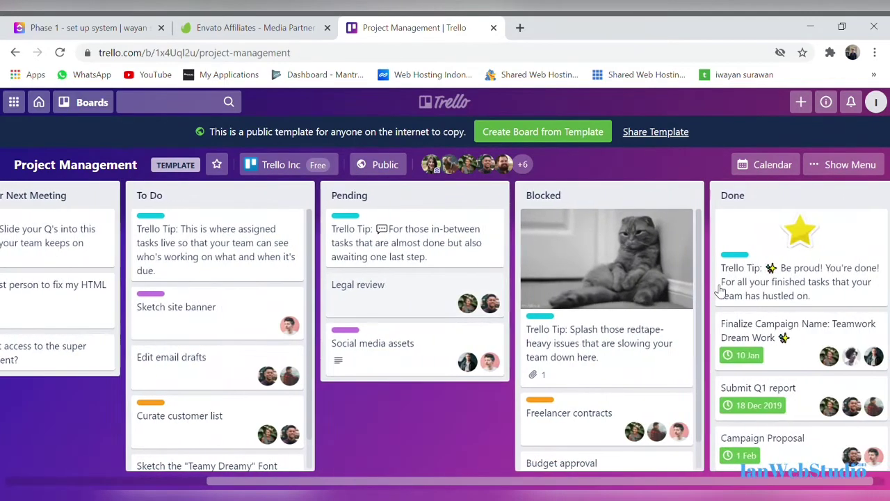
scroll(293, 304, left, 5)
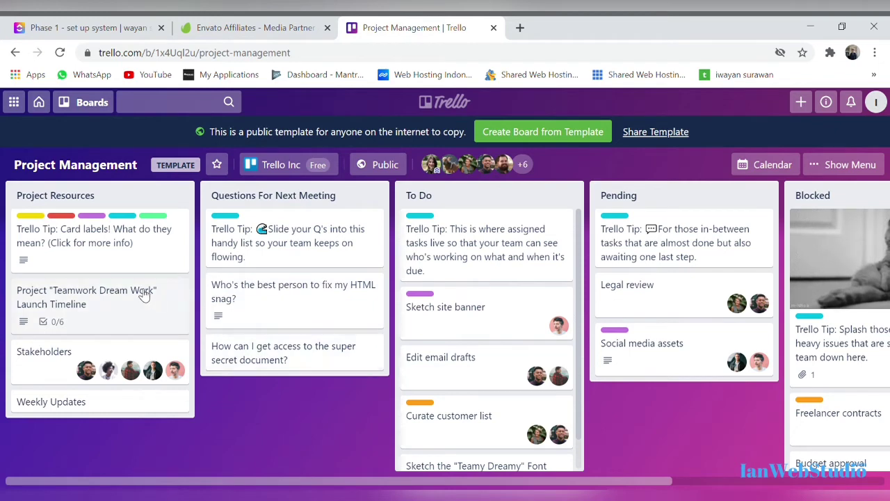
- View the Card labels tip card, then close it back to the board
click(106, 250)
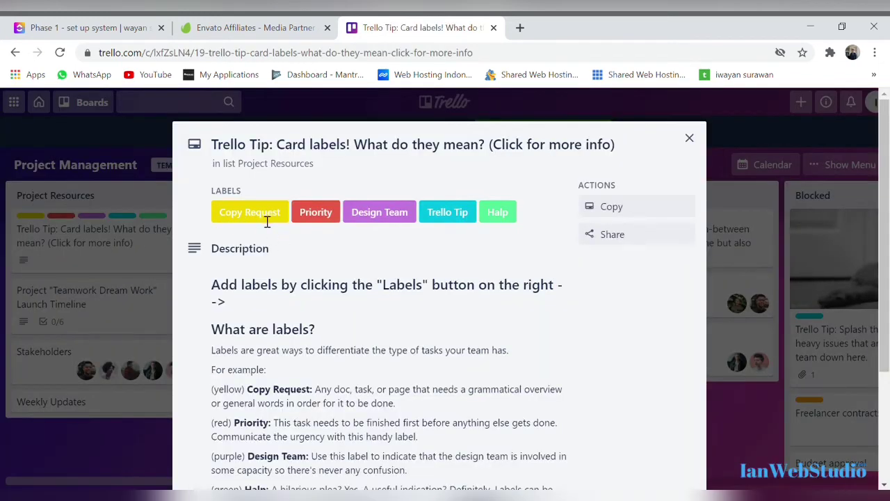
scroll(408, 342, down, 2)
scroll(408, 342, up, 2)
click(689, 138)
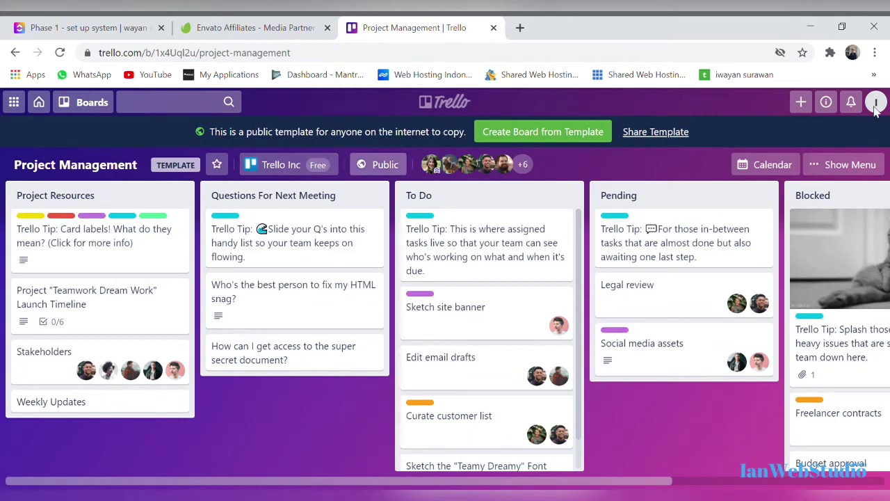
- Create a new private board titled 'OPENING TEAM' with an orange background
click(807, 107)
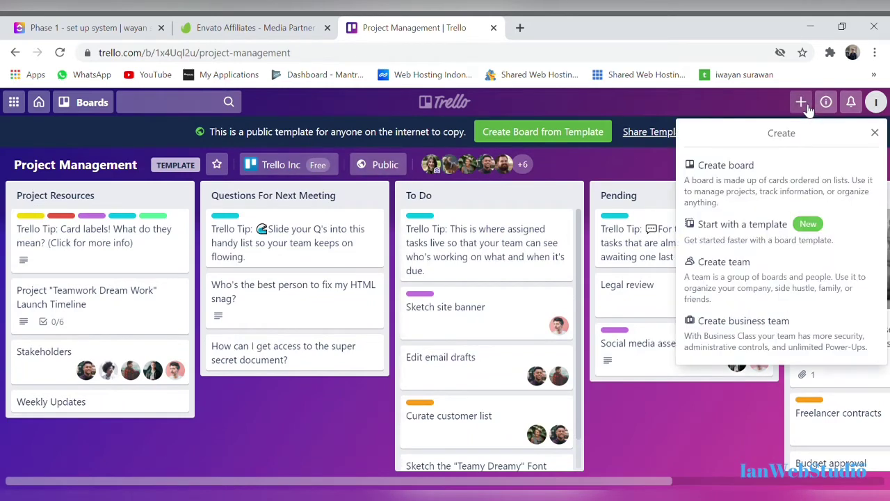
click(766, 185)
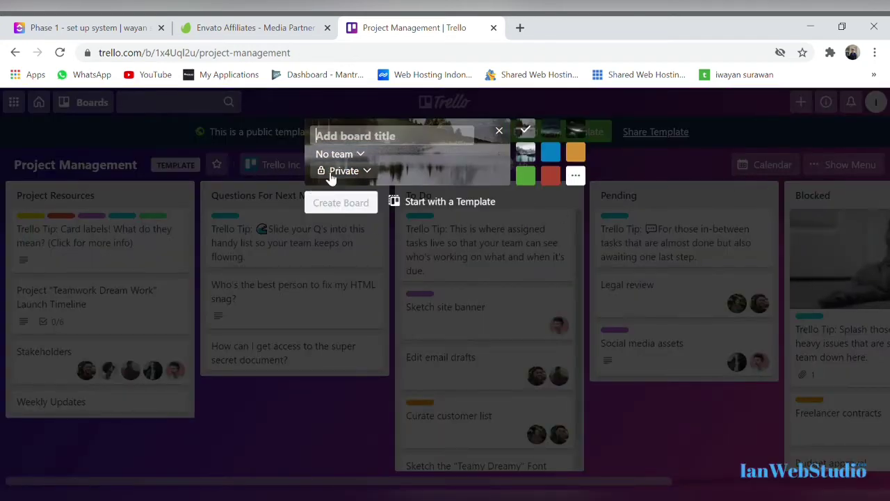
click(367, 141)
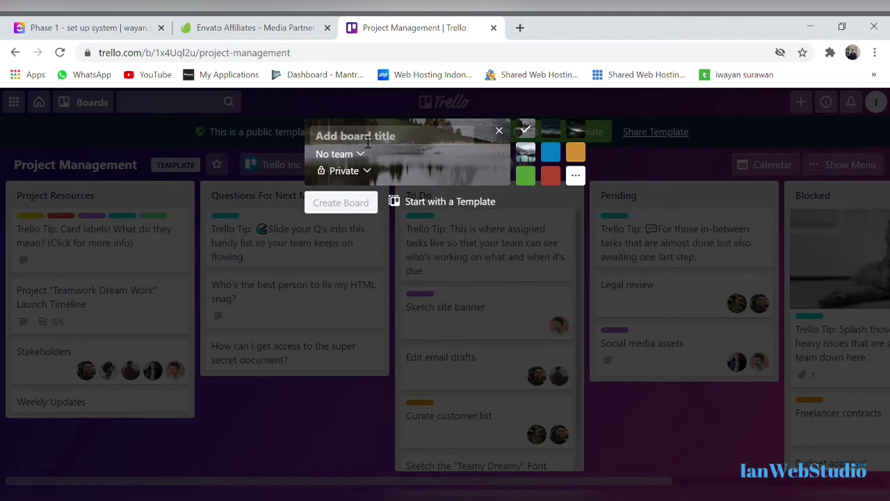
text(Pr)
key(BackSpace)
key(BackSpace)
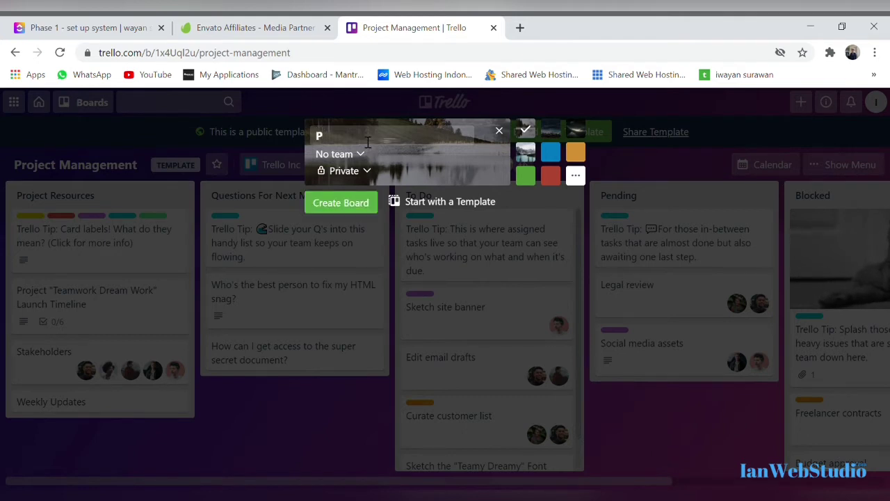
text(TEAM)
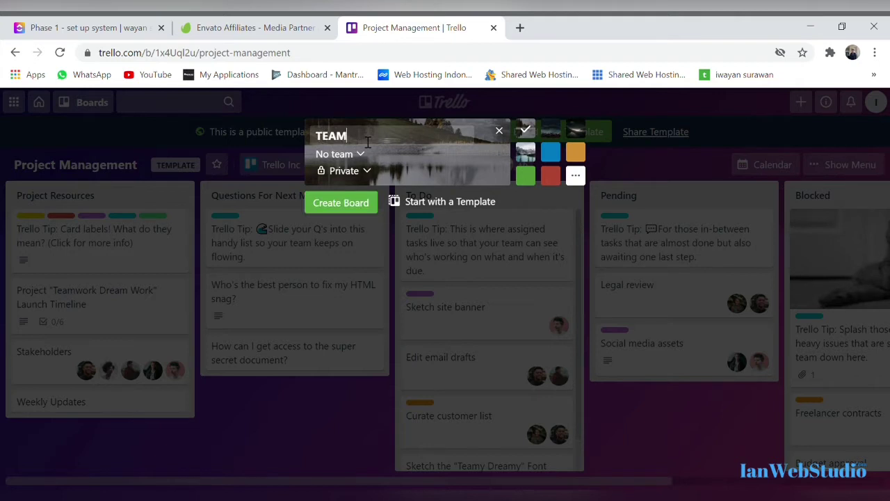
text( MA)
key(BackSpace)
key(BackSpace)
key(BackSpace)
key(BackSpace)
key(BackSpace)
key(BackSpace)
key(BackSpace)
text(MARKET)
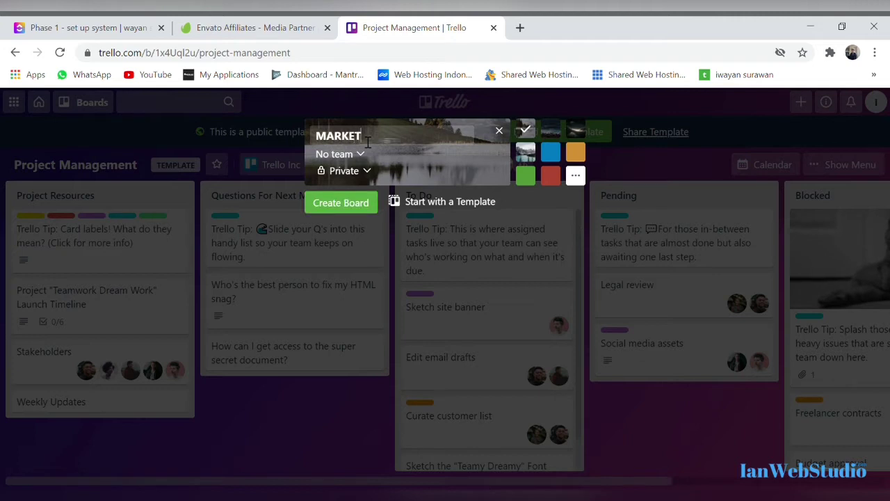
text(ING)
key(BackSpace)
key(BackSpace)
key(BackSpace)
key(BackSpace)
key(BackSpace)
key(BackSpace)
key(BackSpace)
key(BackSpace)
key(BackSpace)
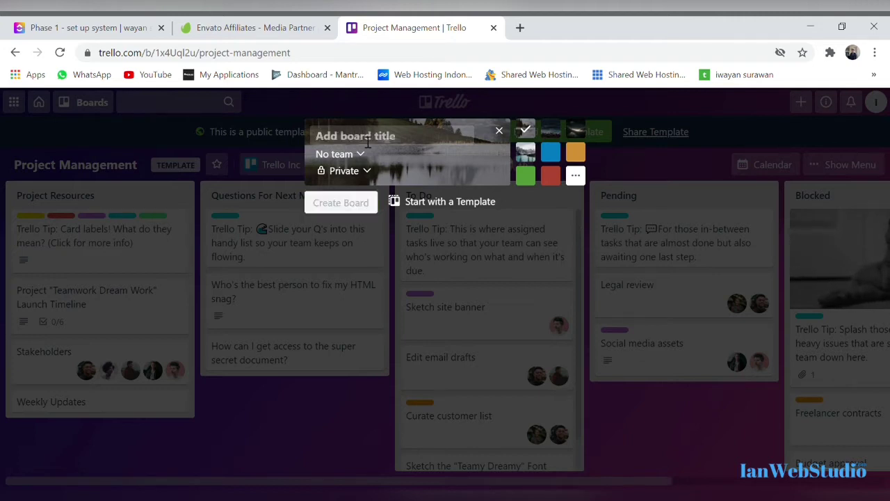
text(OPENIN)
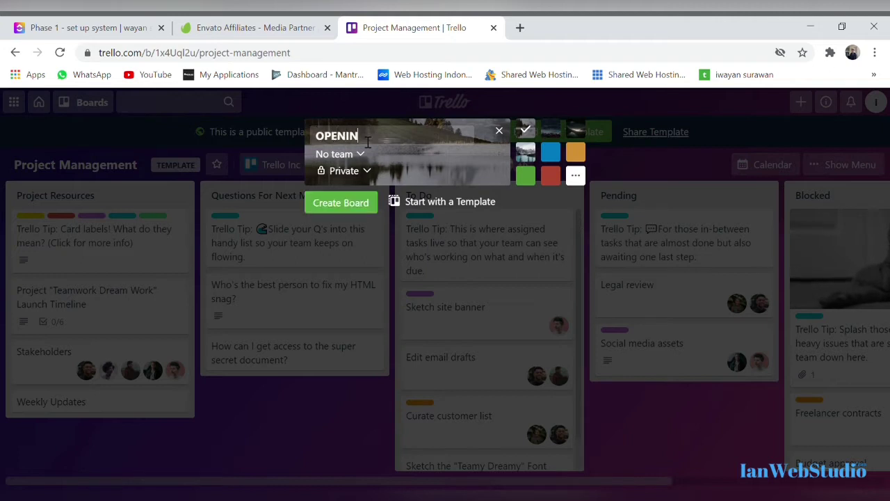
text(G TEAM)
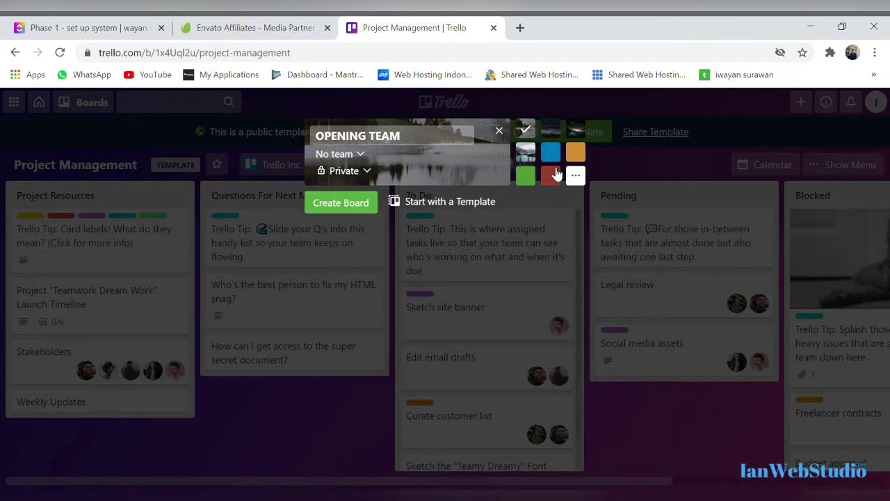
click(578, 154)
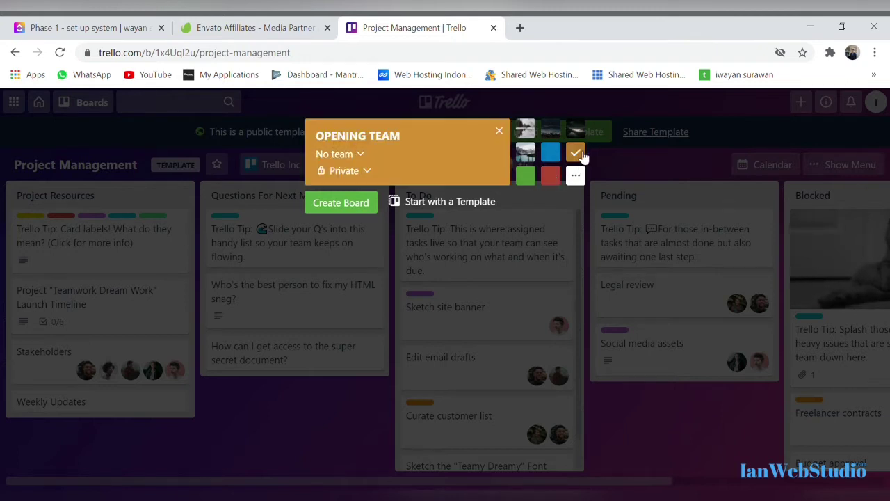
click(347, 206)
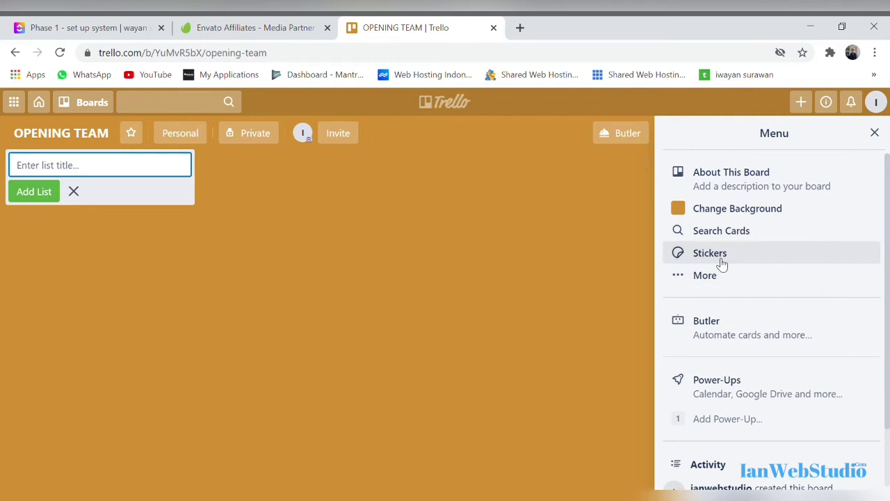
- Look through the board menu's More options, close the menu, and begin a new list
click(695, 278)
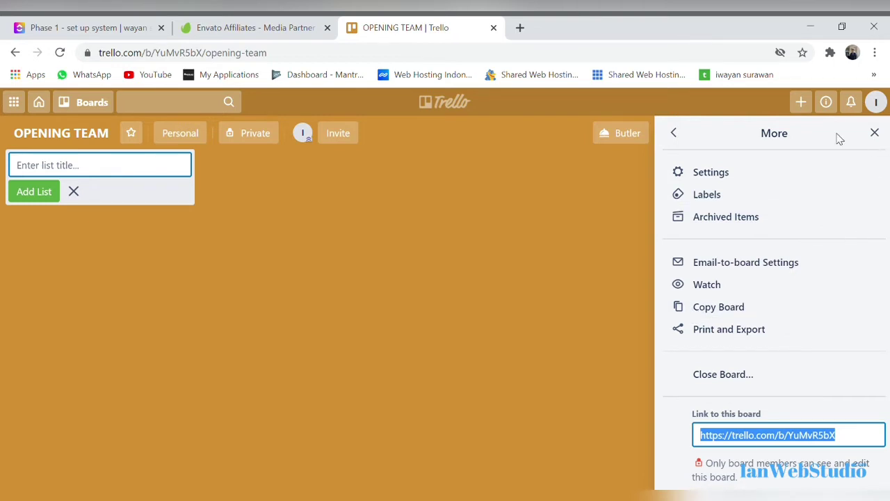
click(673, 133)
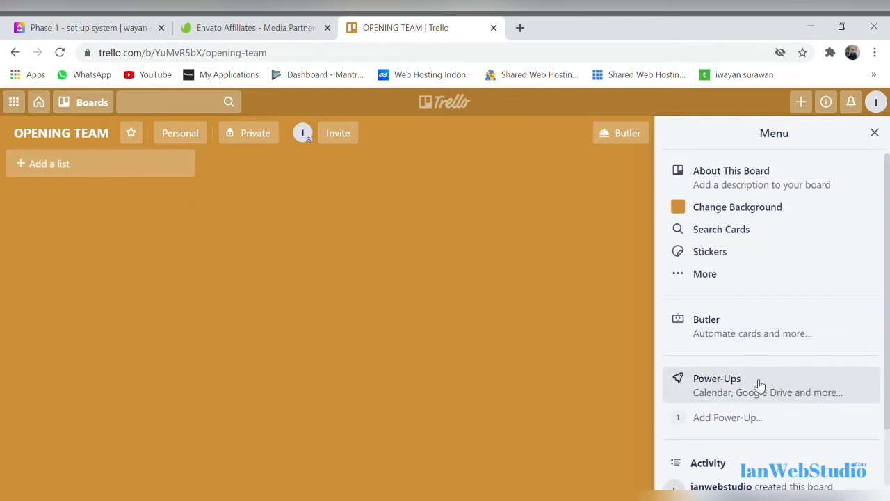
scroll(759, 384, down, 1)
scroll(759, 385, up, 1)
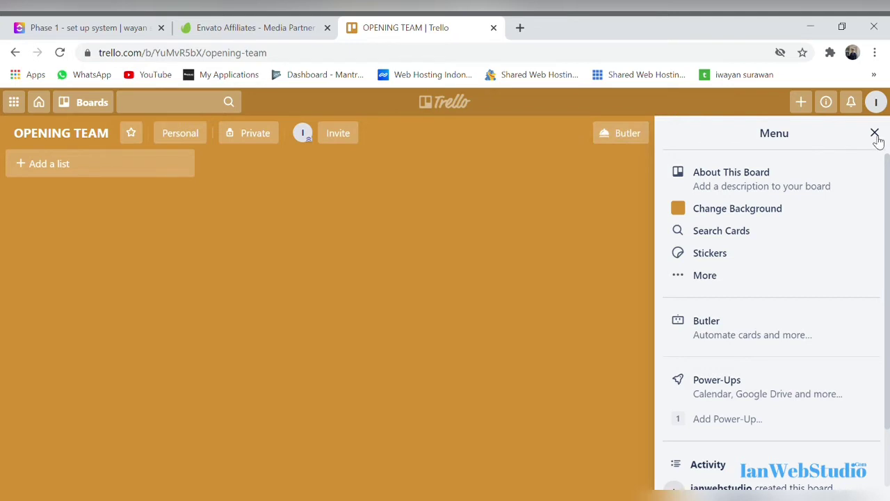
click(875, 134)
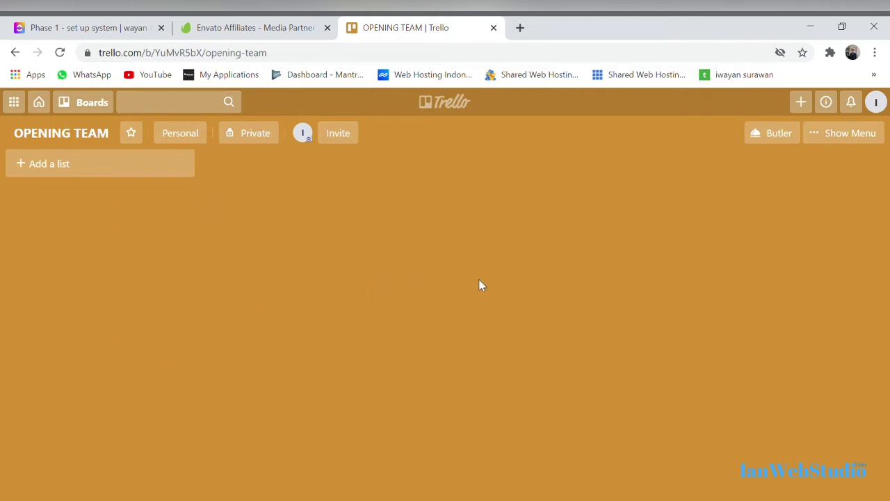
click(109, 166)
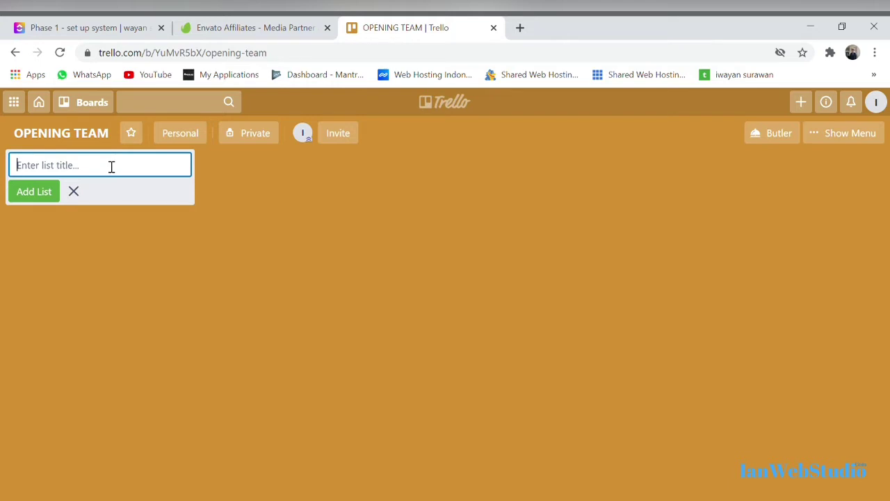
- Add the lists LIST BARU, PROJECT MINGGU INI and PENDING LAST WEEK
text(LIST BARU)
key(Return)
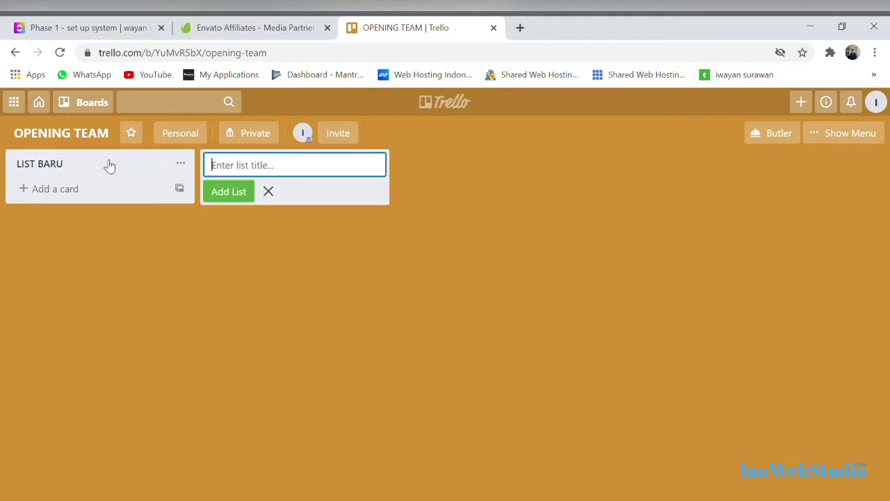
text(PROJECT MINGG)
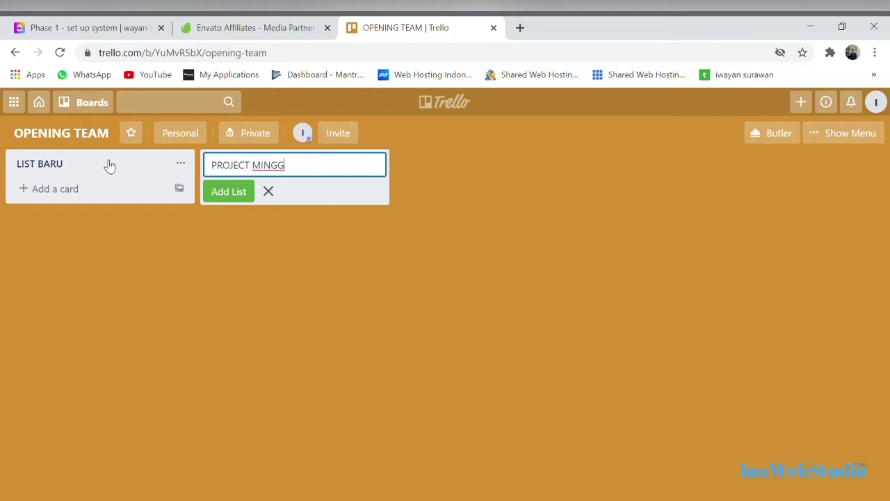
text(U INI)
key(Return)
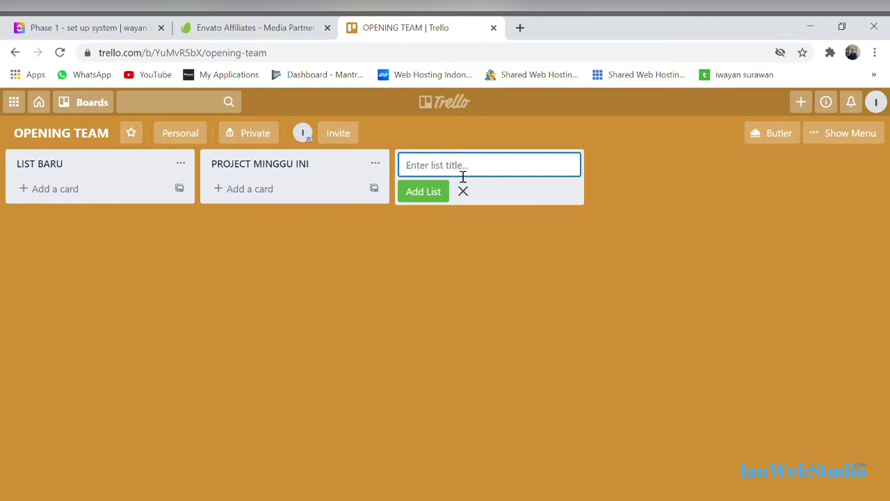
text(PENDING LAST WEEK)
key(Return)
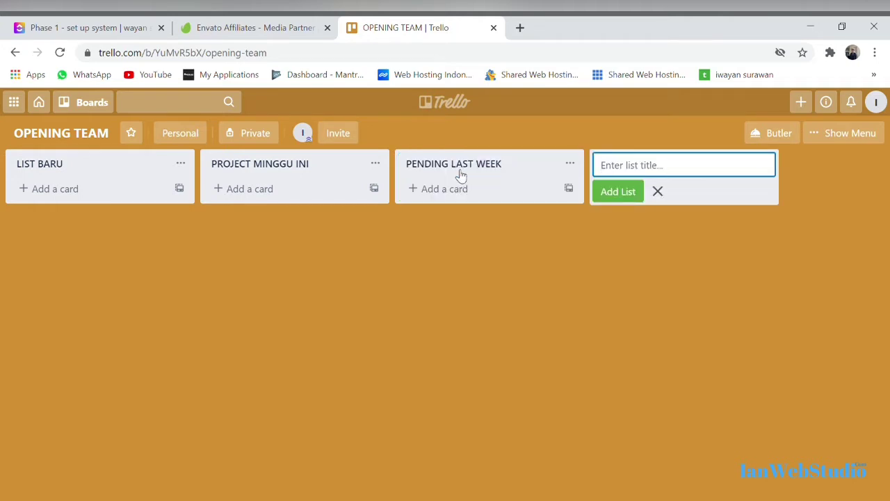
- Add the URGENT and PROJECT SELESAI lists
text(UR)
key(BackSpace)
key(BackSpace)
text(URGENT)
key(Return)
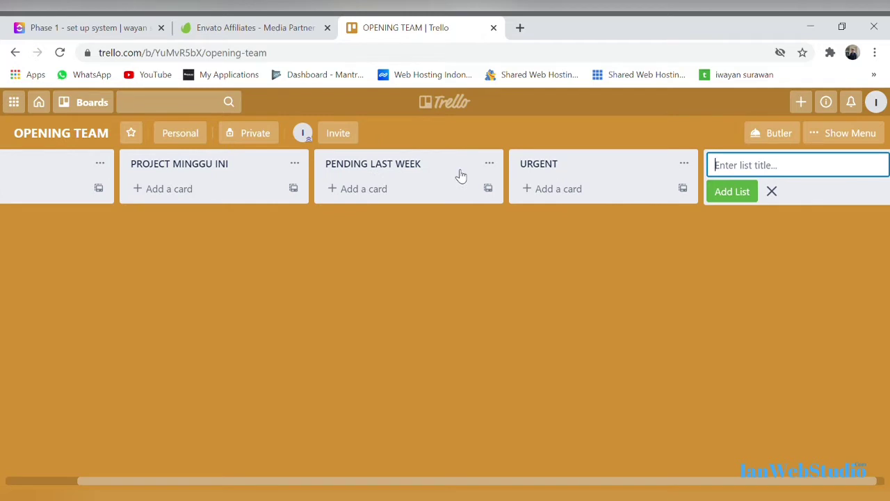
text(PROJECT SELESAI)
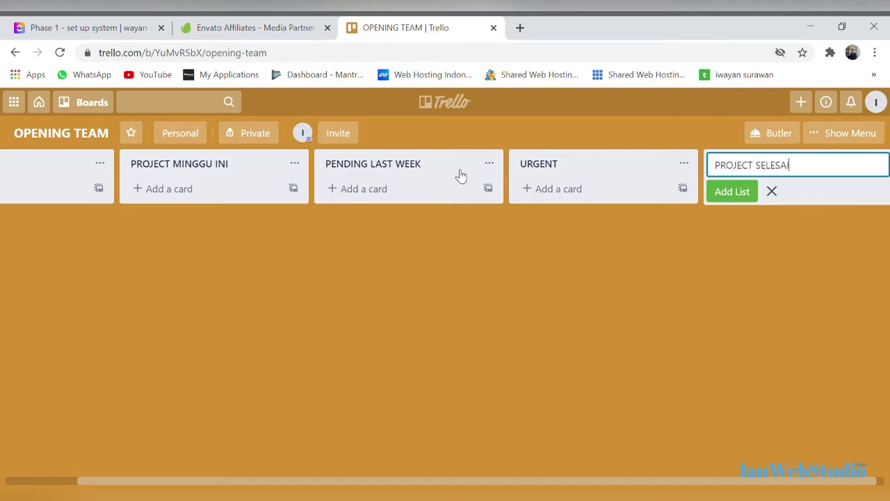
key(Return)
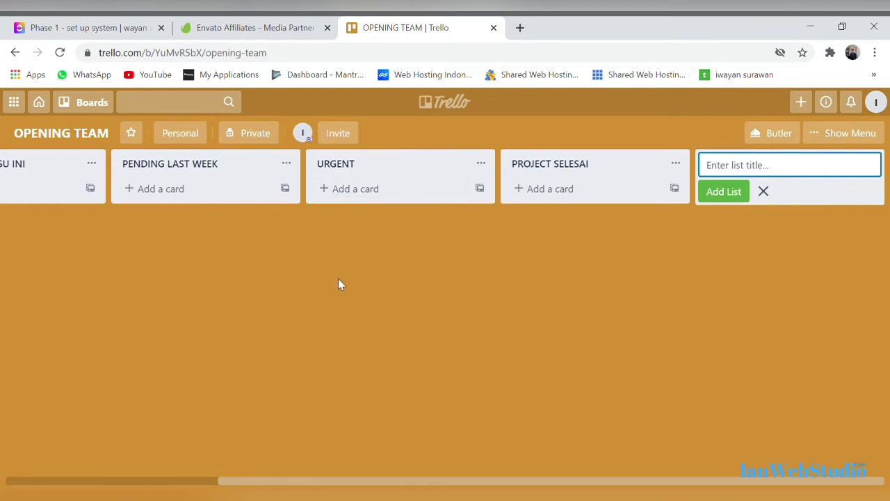
scroll(381, 312, left, 5)
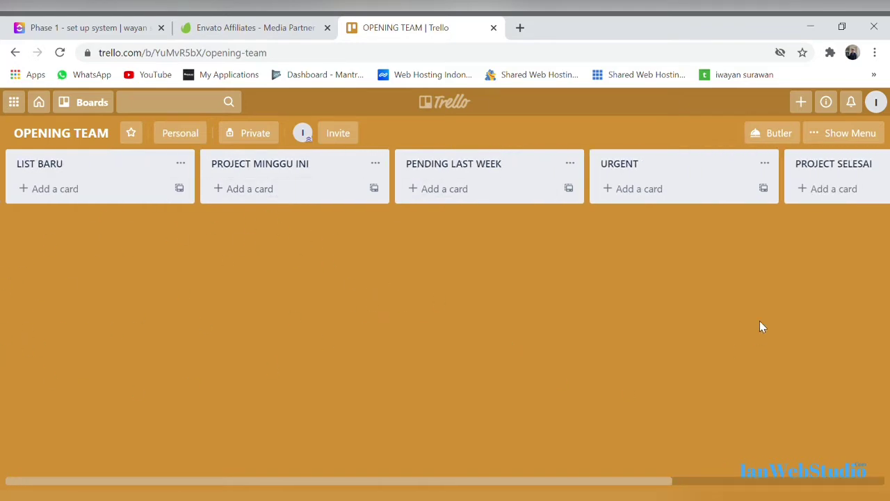
- Scroll to the end of the board and add a CALENDAR list
scroll(601, 271, right, 3)
scroll(600, 271, left, 3)
scroll(600, 272, right, 3)
scroll(600, 272, left, 3)
scroll(600, 273, right, 2)
scroll(602, 273, left, 3)
scroll(601, 274, right, 3)
scroll(602, 274, left, 3)
scroll(595, 290, right, 3)
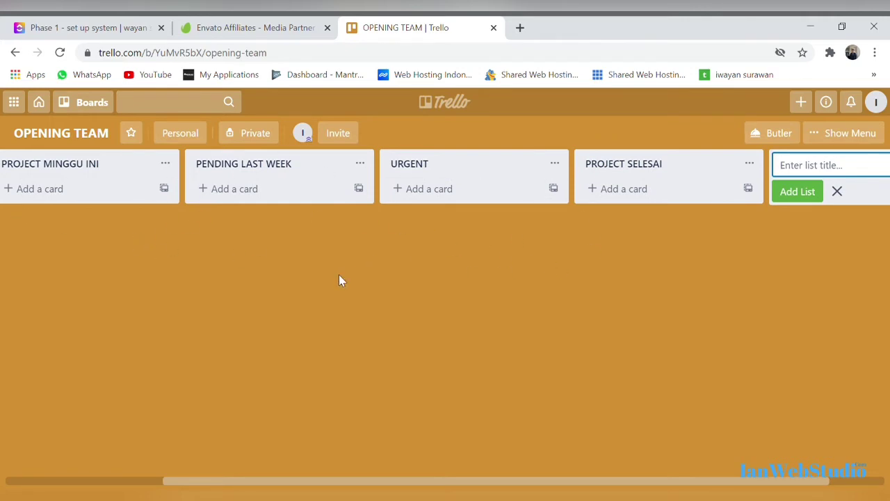
scroll(449, 300, right, 1)
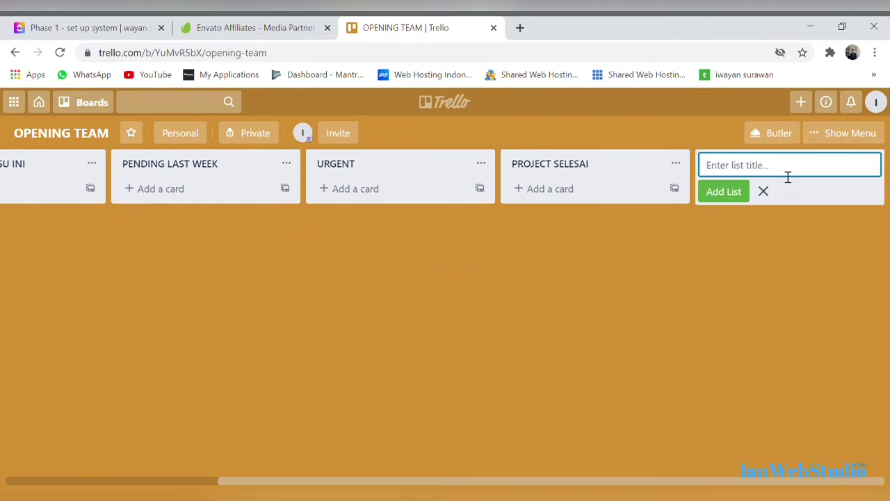
text(CALENDAR)
key(Return)
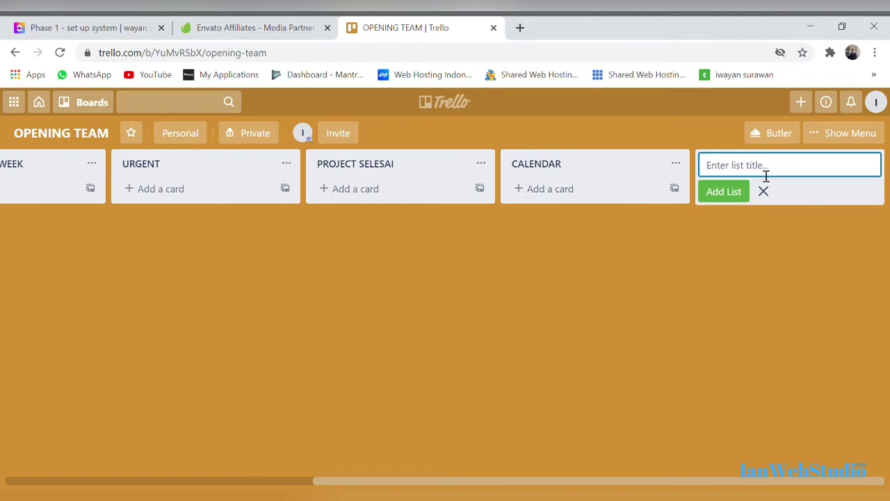
- Add a TEAM BOARD list after CALENDAR
text(CC)
key(BackSpace)
key(BackSpace)
text(TEAM BOARD)
key(Return)
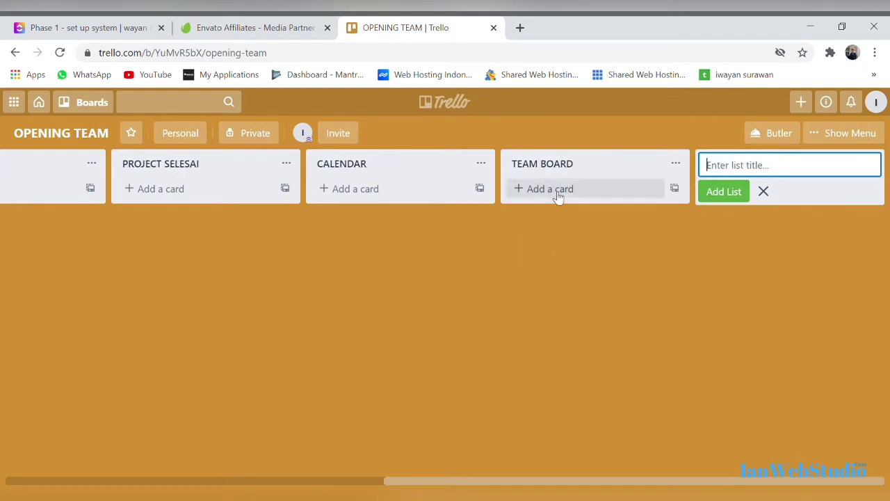
click(550, 190)
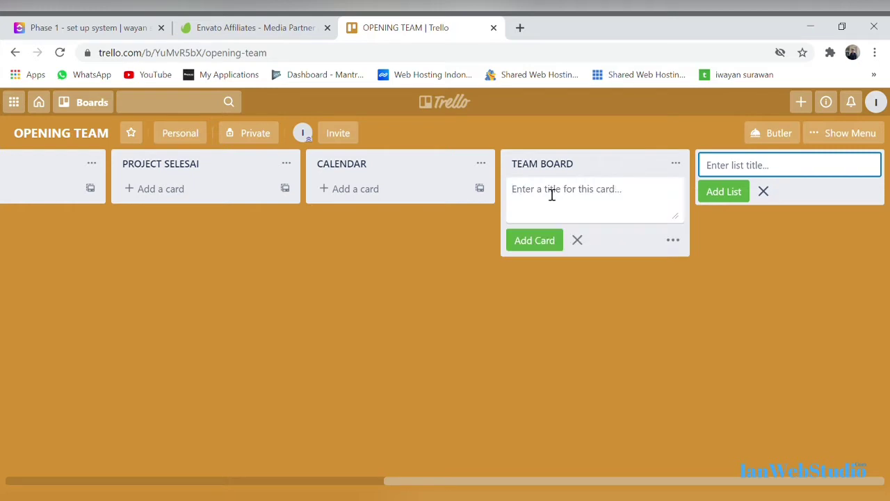
text(W)
key(BackSpace)
text(Wayan)
key(Return)
text(Kadek)
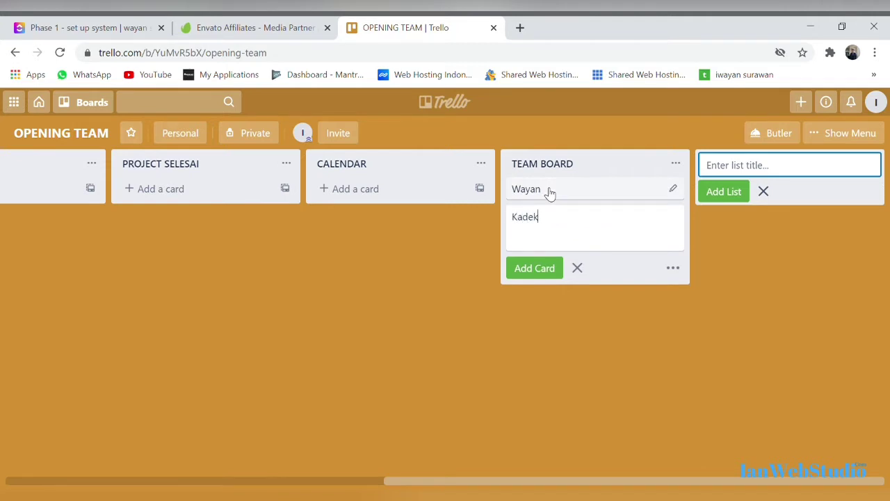
key(Return)
text(Ny)
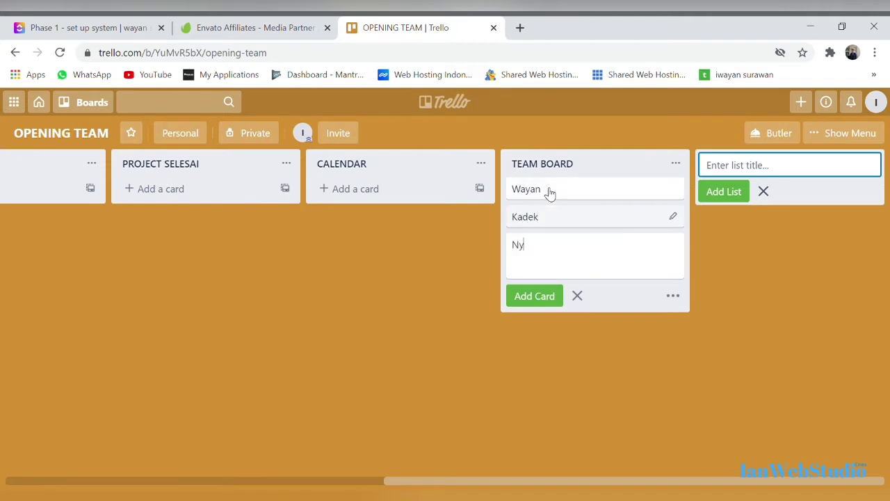
text(oman)
key(Return)
text(Ketut)
key(Return)
text(Mo)
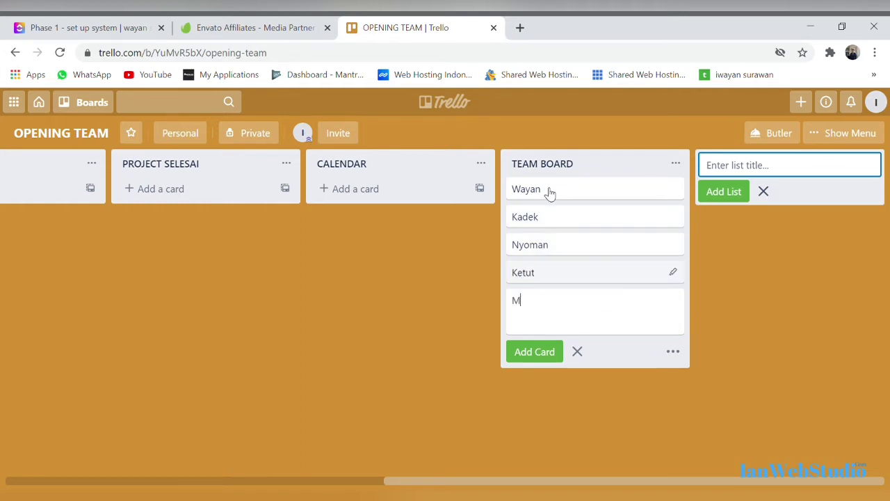
key(BackSpace)
key(BackSpace)
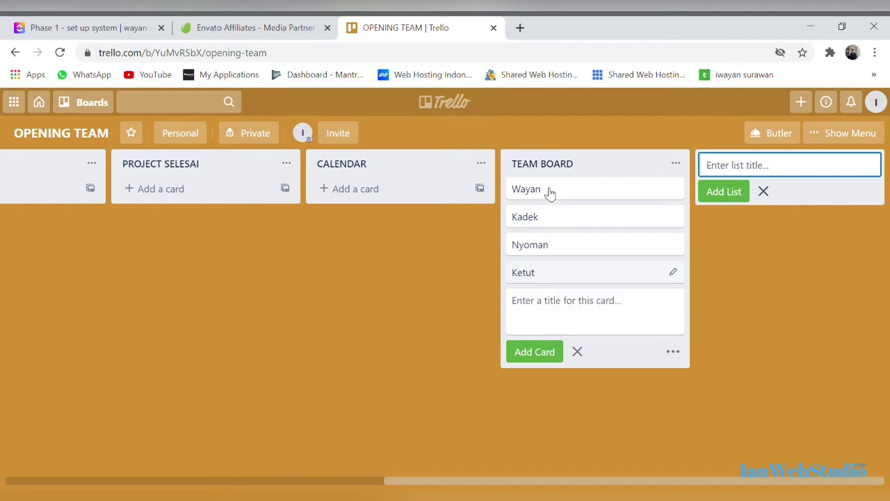
text(Budi)
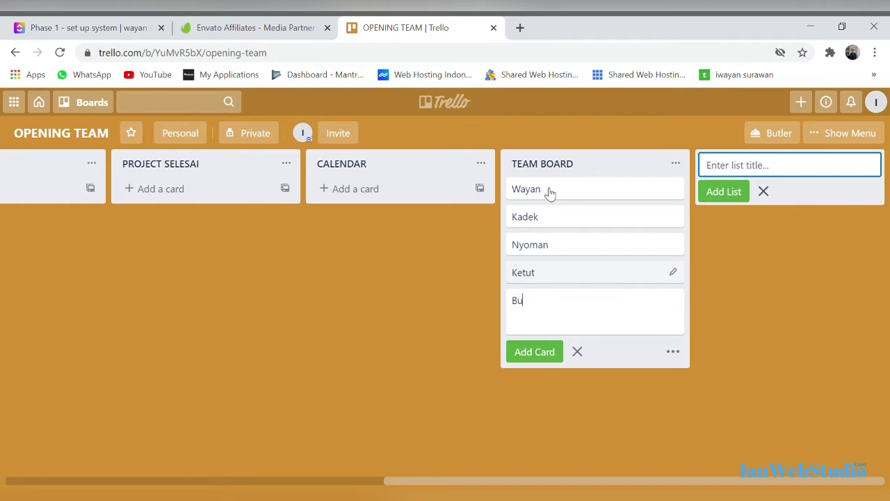
key(Return)
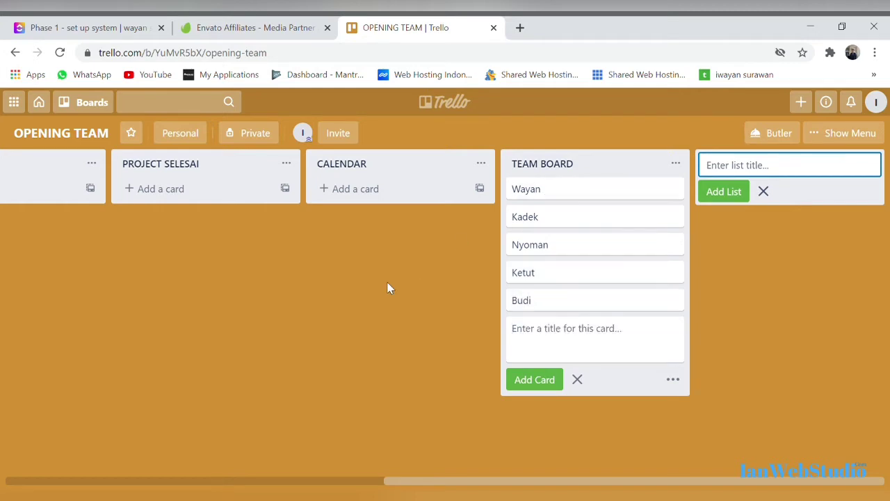
scroll(345, 306, left, 10)
scroll(725, 249, right, 5)
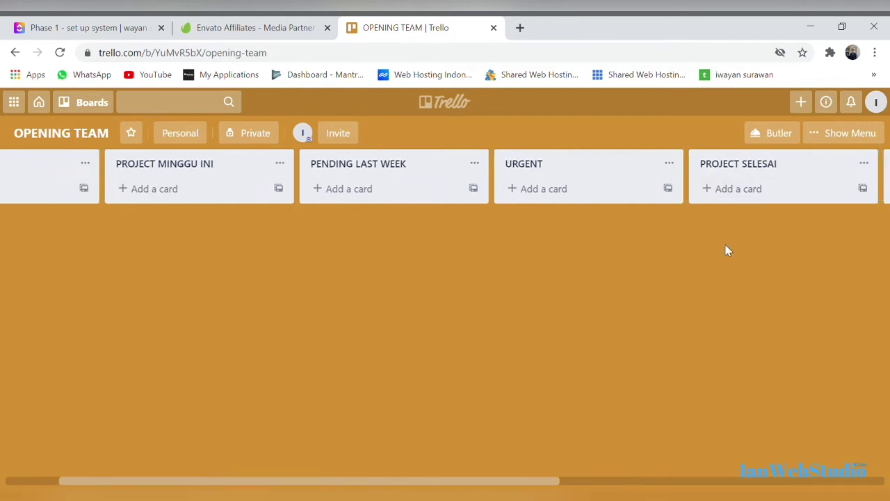
- Add cards Jan and Feb to the CALENDAR list, then start a card in LIST BARU
click(800, 191)
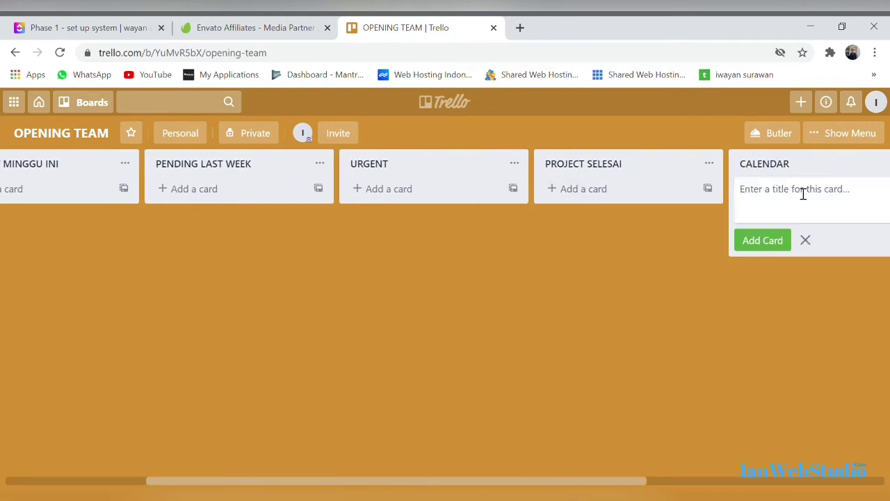
text(Jan)
key(Return)
text(Fen)
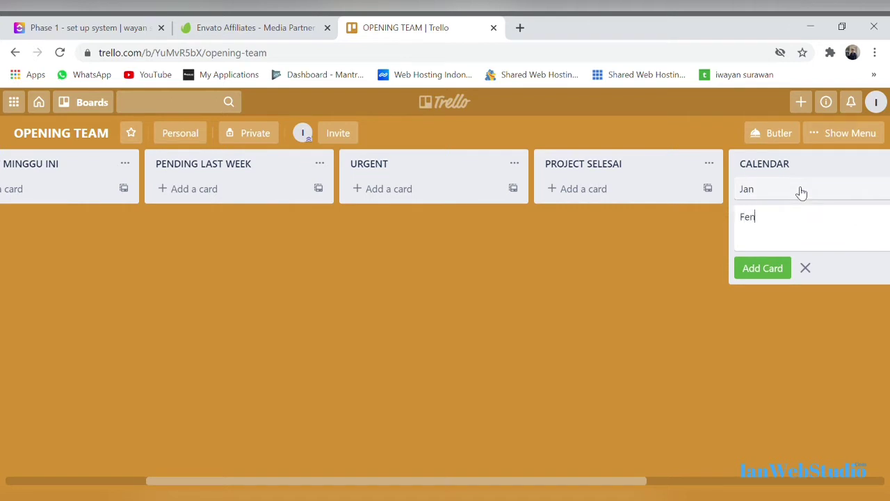
key(BackSpace)
text(b)
key(Return)
scroll(430, 295, left, 4)
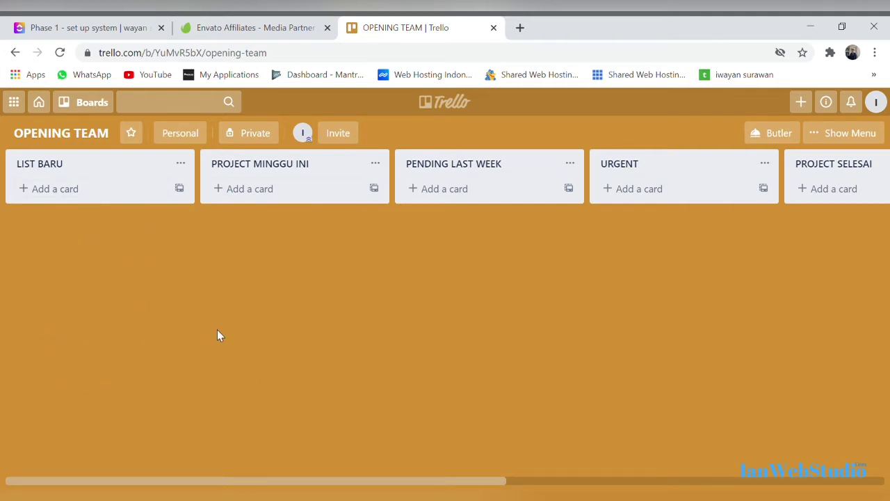
click(81, 193)
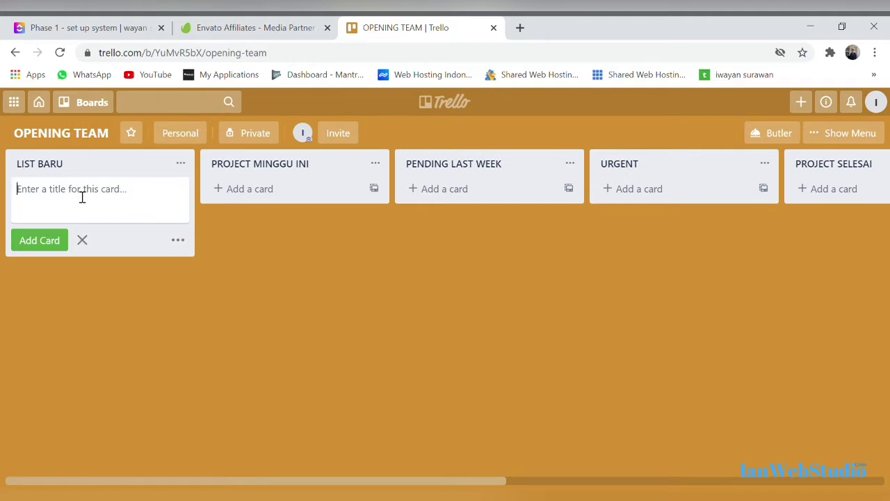
- Add the cards SOP, Form and Recruitment to LIST BARU
text(SOP)
key(Return)
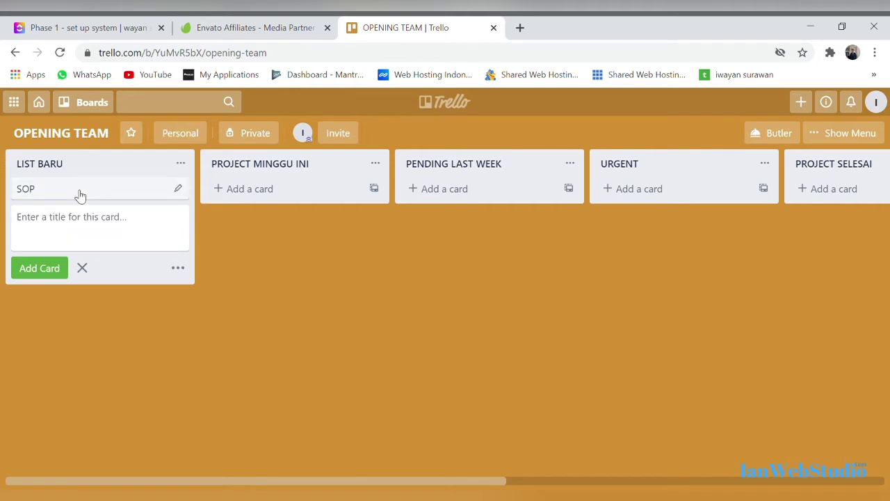
text(Form)
key(Return)
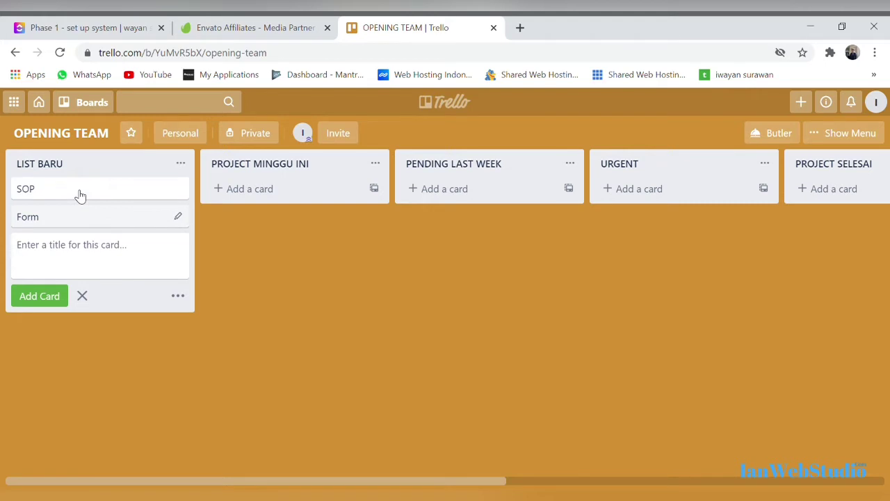
text(Recr)
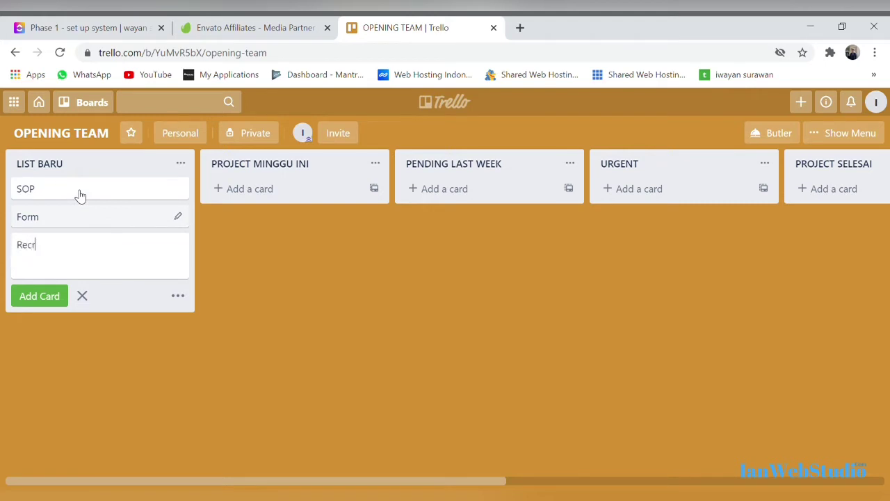
text(uitemnt)
key(BackSpace)
key(BackSpace)
key(BackSpace)
key(BackSpace)
text(ment)
key(Return)
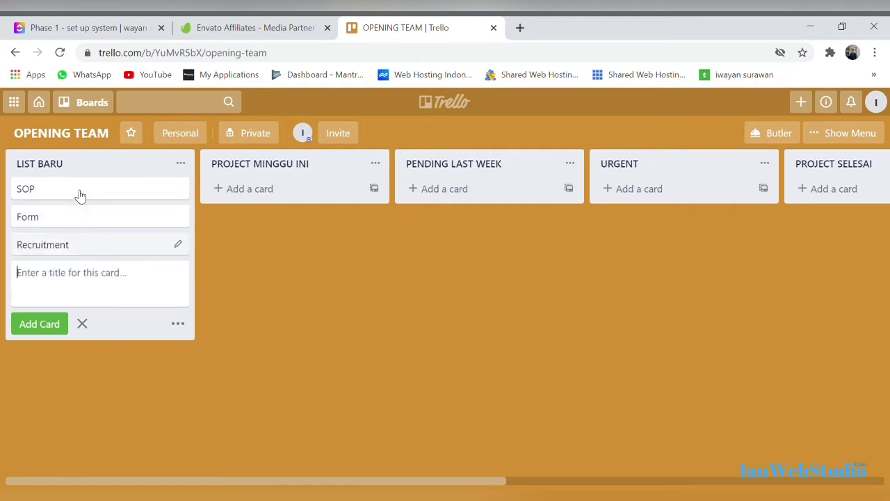
- Add Belanja and Marketing cards, then start a card in PROJECT MINGGU INI
text(Pur)
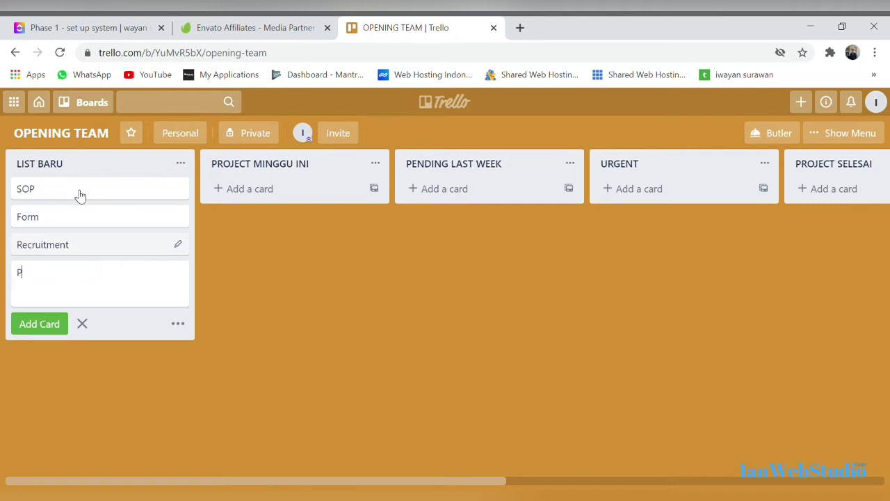
key(BackSpace)
key(BackSpace)
key(BackSpace)
text(Belanja)
key(Return)
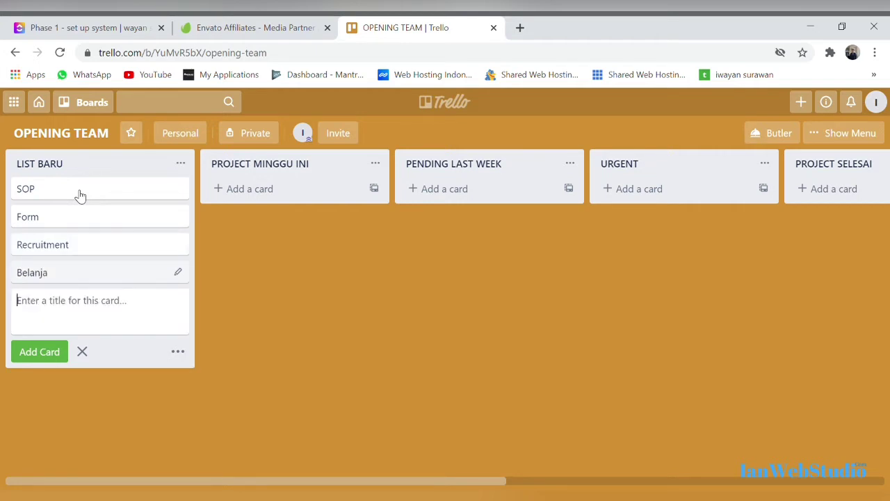
text(La)
key(BackSpace)
key(BackSpace)
text(Mar)
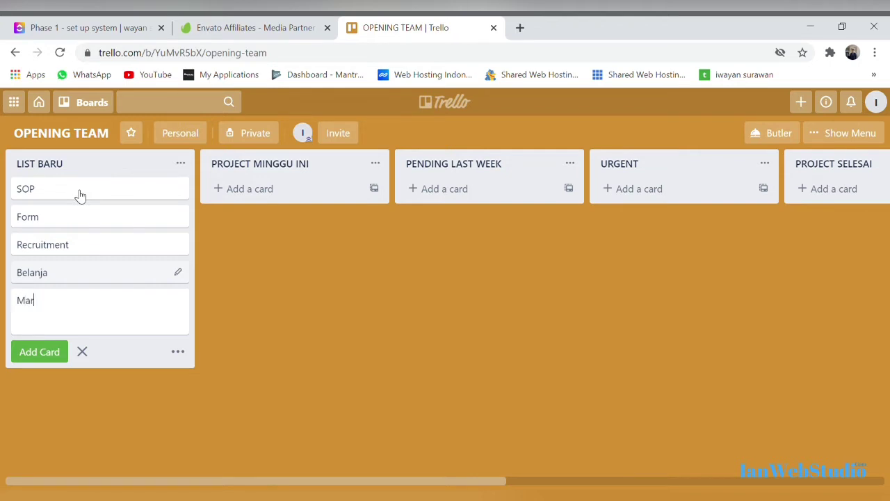
text(keting)
key(Return)
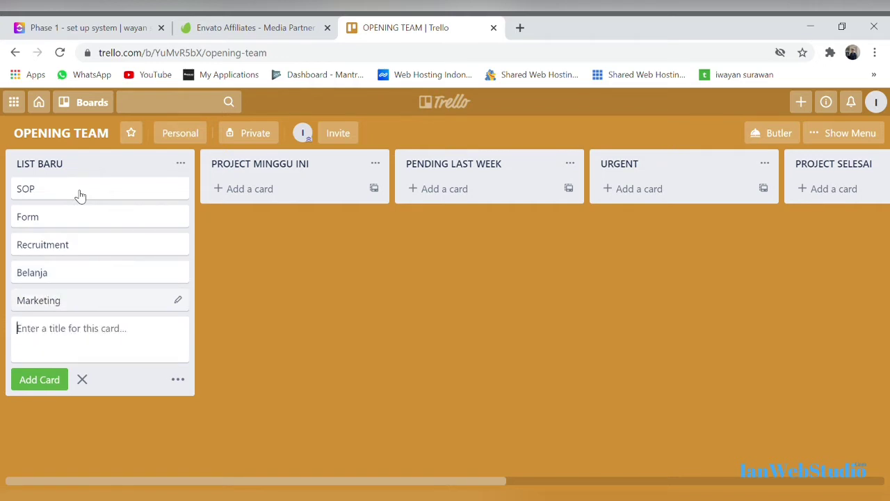
click(326, 293)
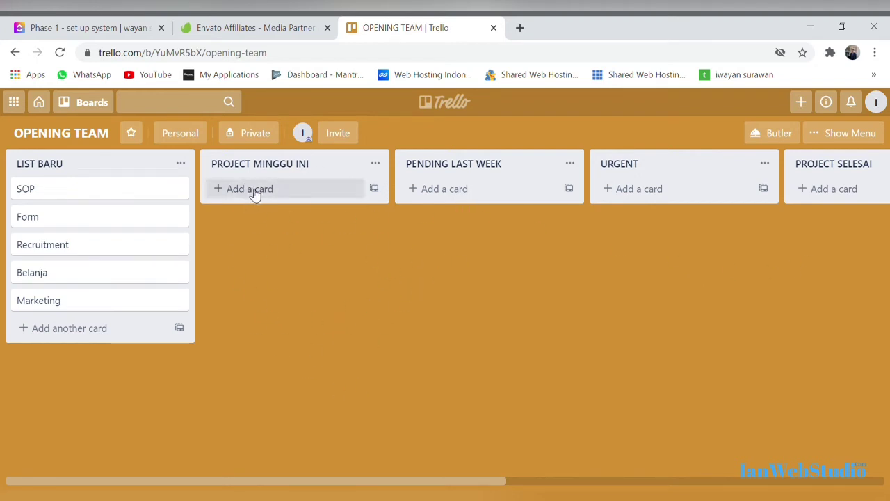
click(289, 196)
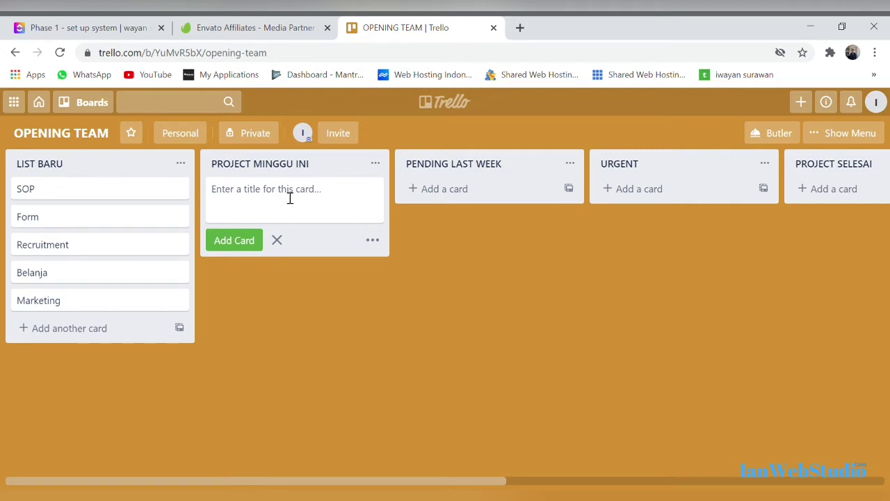
- Add the cards Senin 1 Sep, Selasa 2 Sep, Rabu 3 Sep, Kamis 4 Sep and Jumat 5 Sep to PROJECT MINGGU INI
text(Senin)
text(1 Sep)
key(Return)
text(Se)
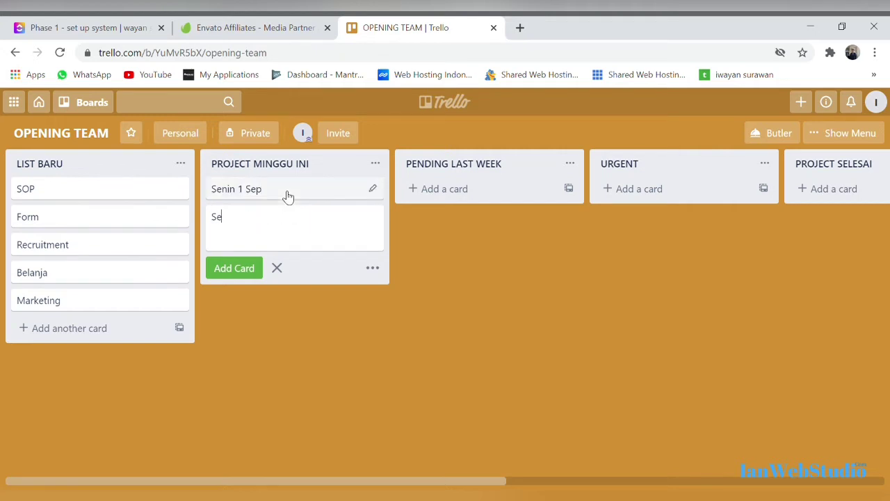
text(lasa 2 Sep)
key(Return)
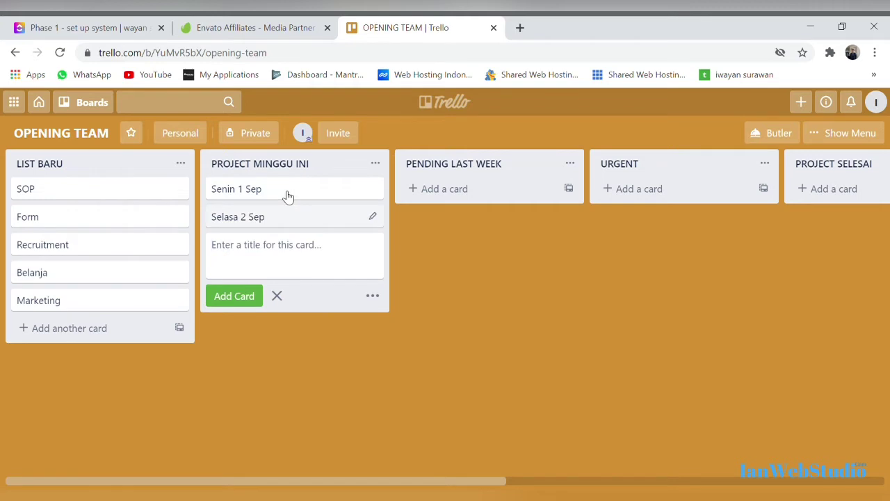
text(Rabu 3 Sep)
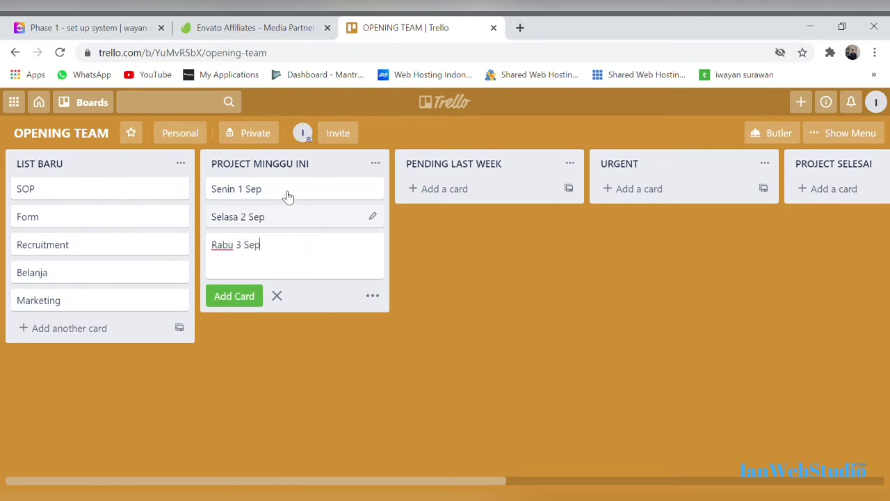
key(Return)
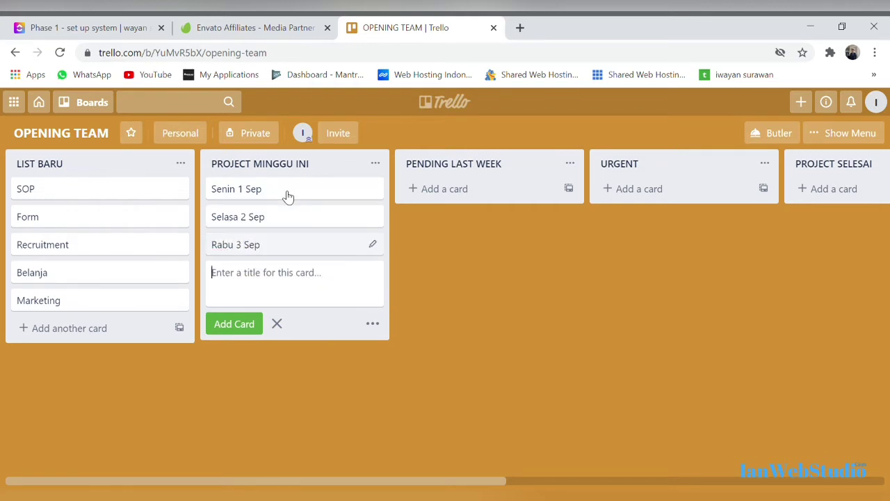
text(Kamis 4 Sep)
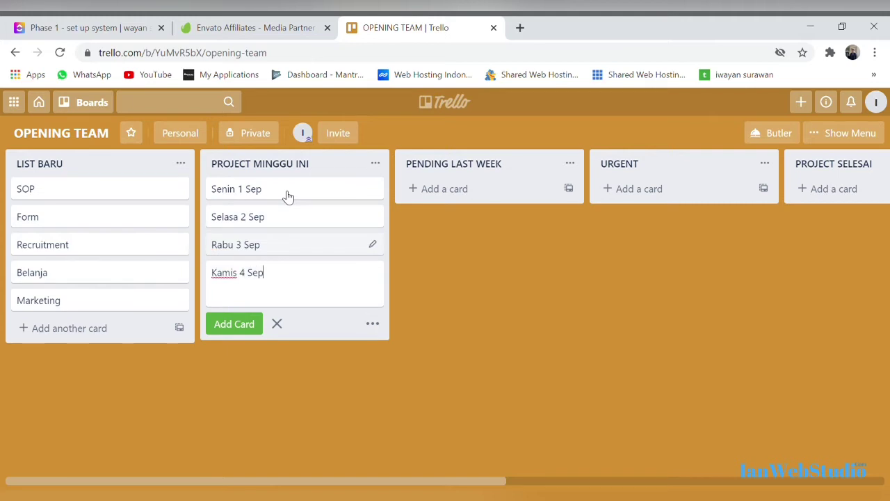
key(Return)
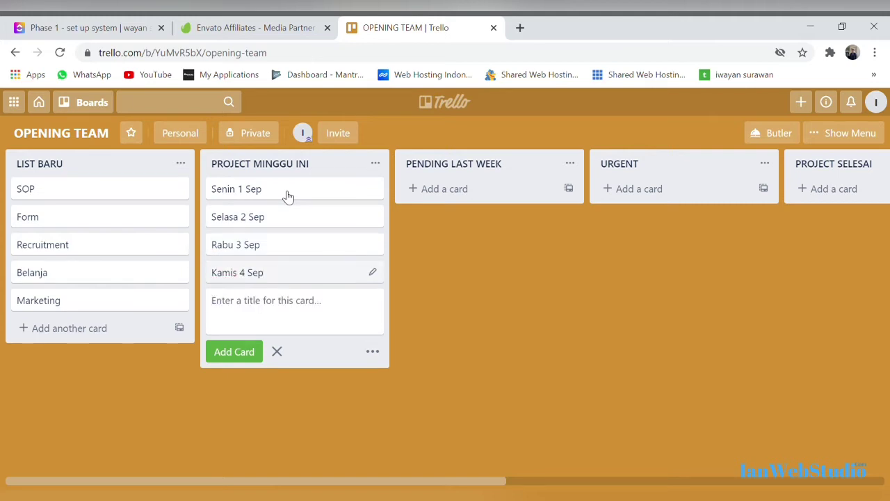
text(Jumat 5 Sep)
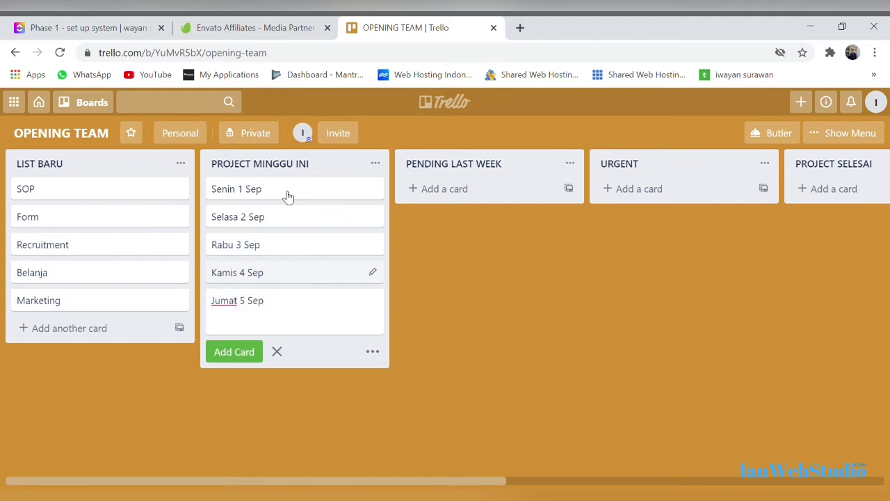
key(Return)
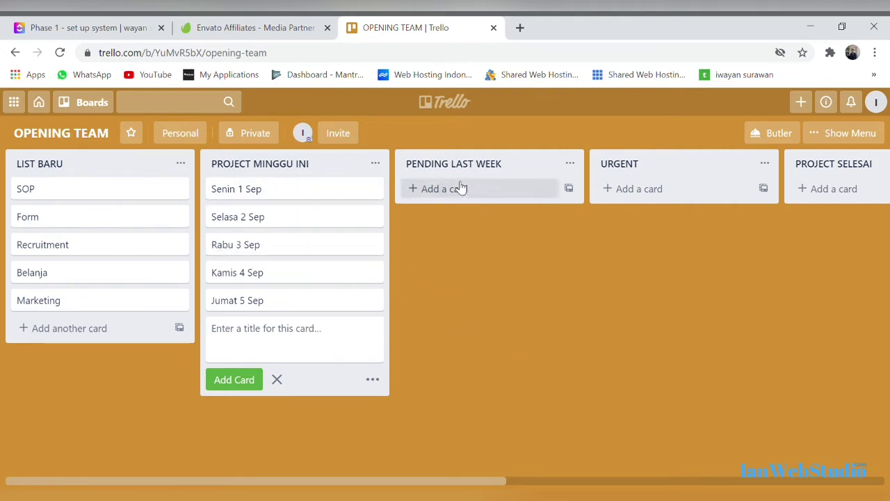
drag(257, 192, 125, 189)
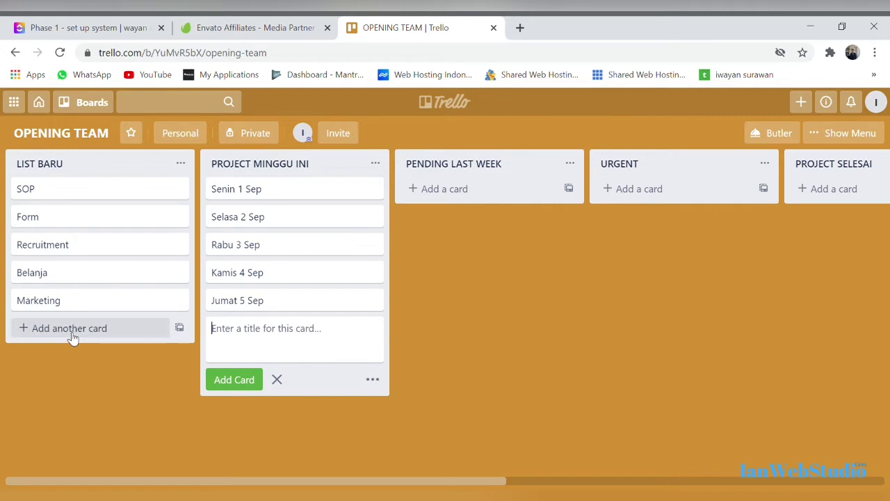
- Add a 'Pembayaran sewa gedung' card to URGENT, view its details, then return to the board
click(656, 198)
text(Pemba)
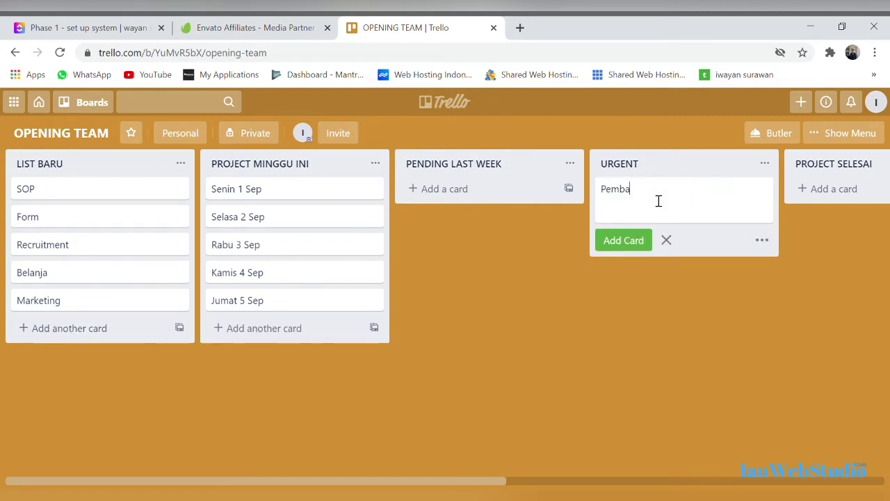
text(yaran sewa gedung)
key(Return)
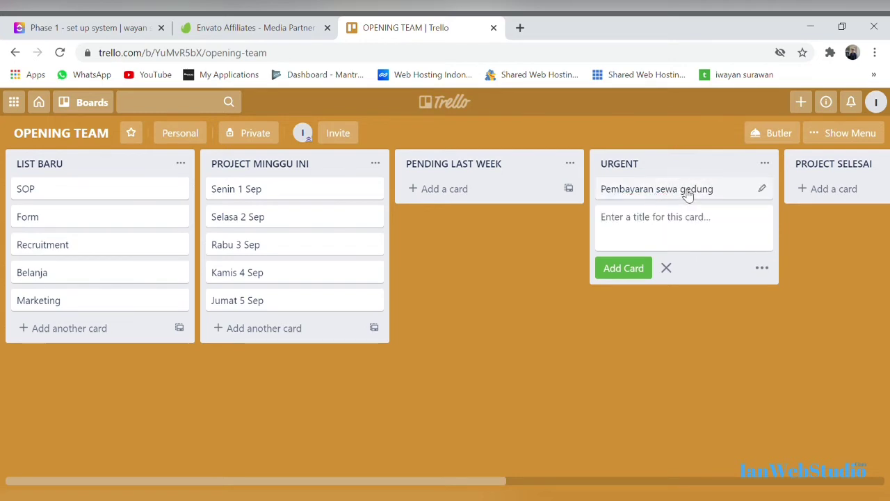
click(684, 193)
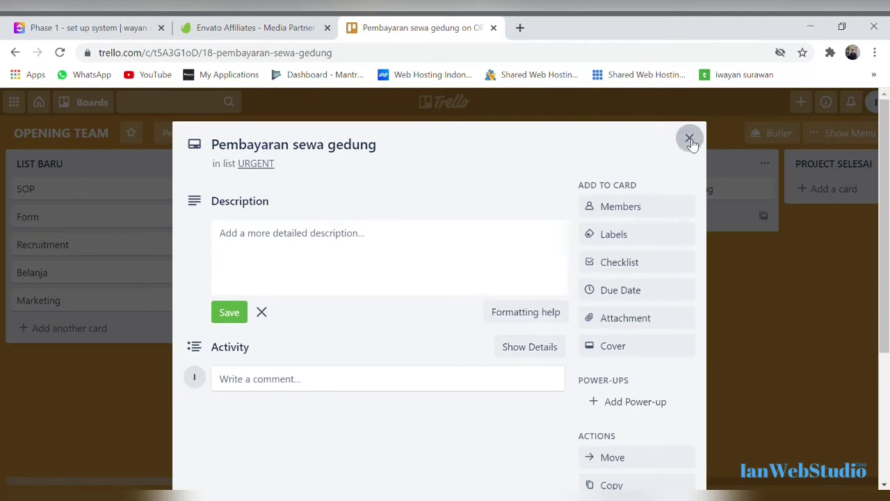
click(689, 138)
key(alt+Left)
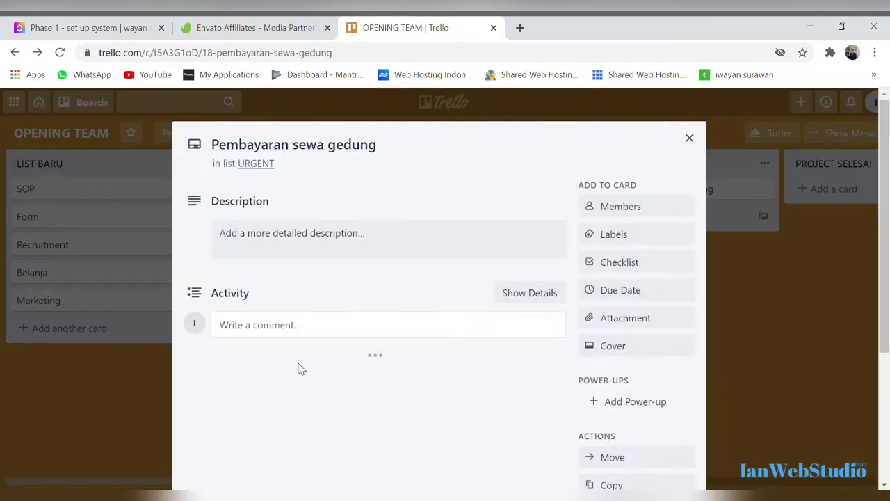
click(689, 139)
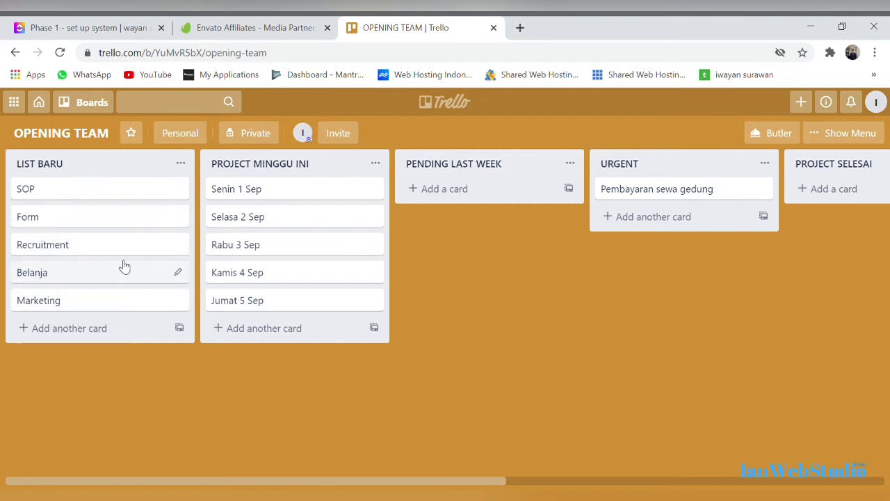
- Look through the Senin 1 Sep card and its Members list without adding anyone, then close it
click(273, 196)
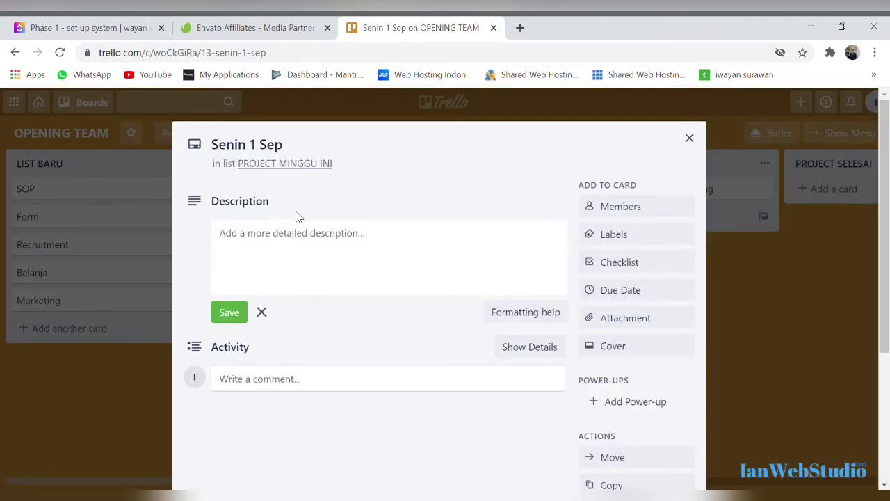
scroll(378, 364, down, 3)
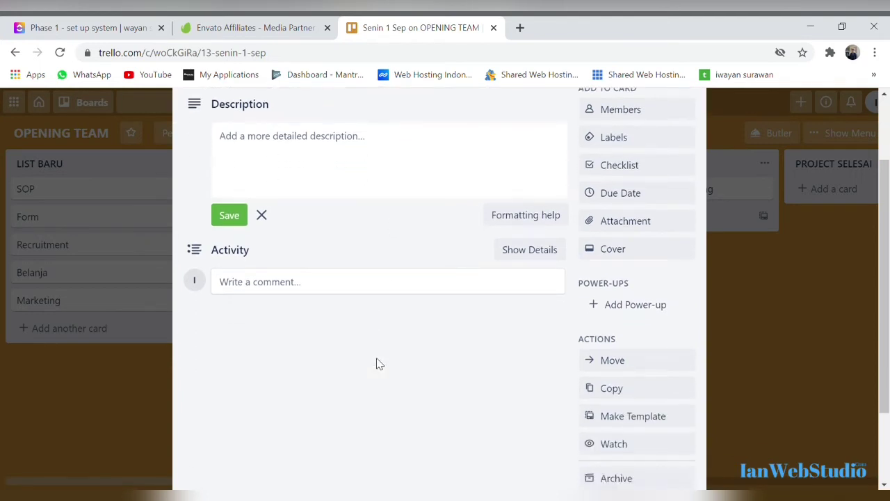
scroll(378, 364, up, 3)
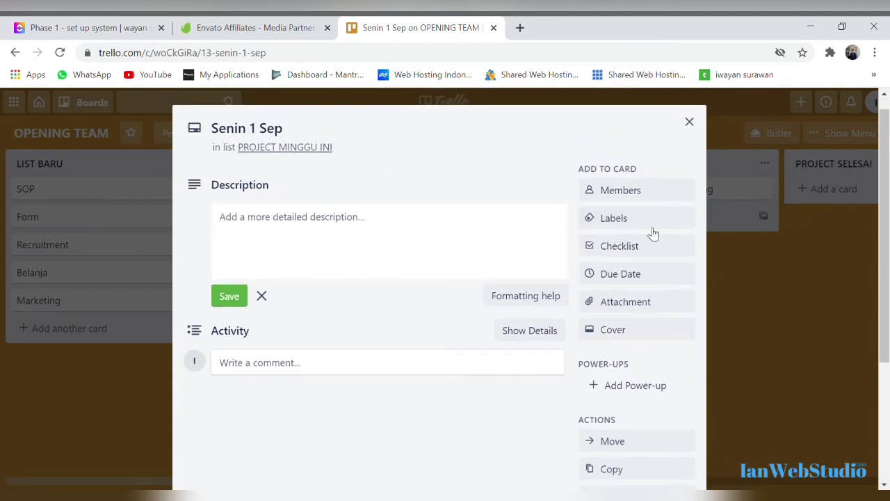
scroll(407, 463, down, 3)
scroll(407, 463, up, 3)
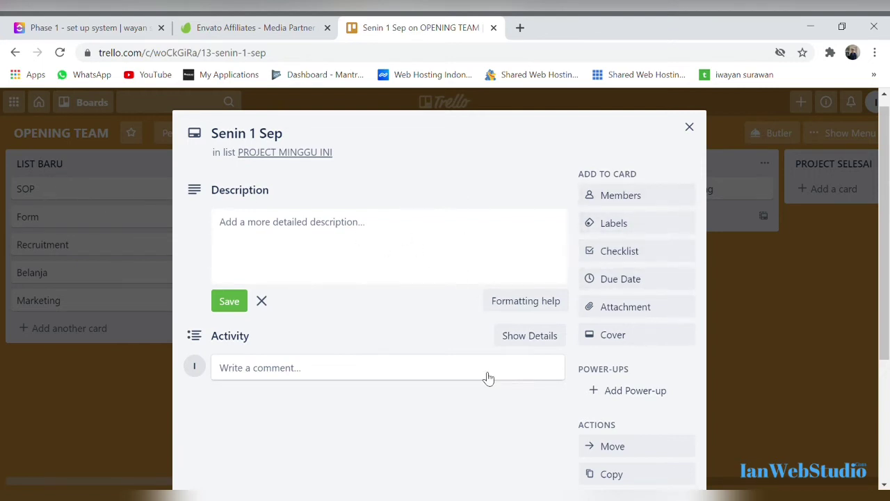
scroll(394, 403, down, 1)
scroll(394, 403, up, 1)
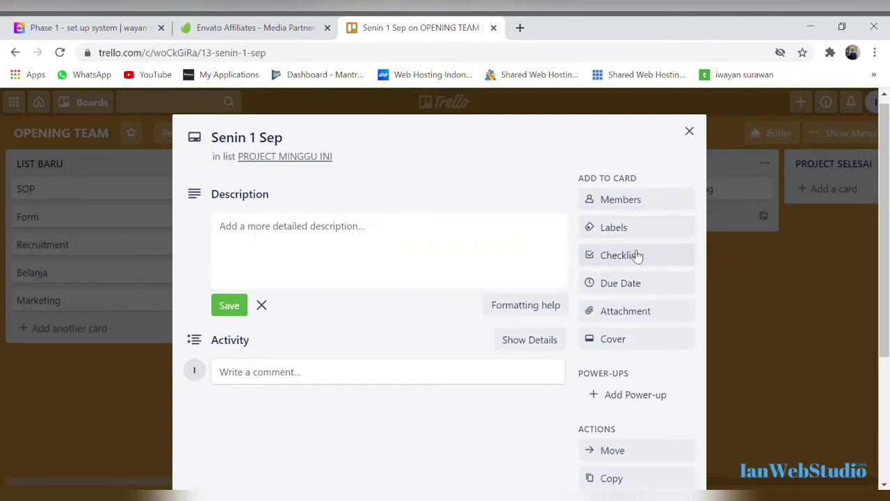
click(646, 204)
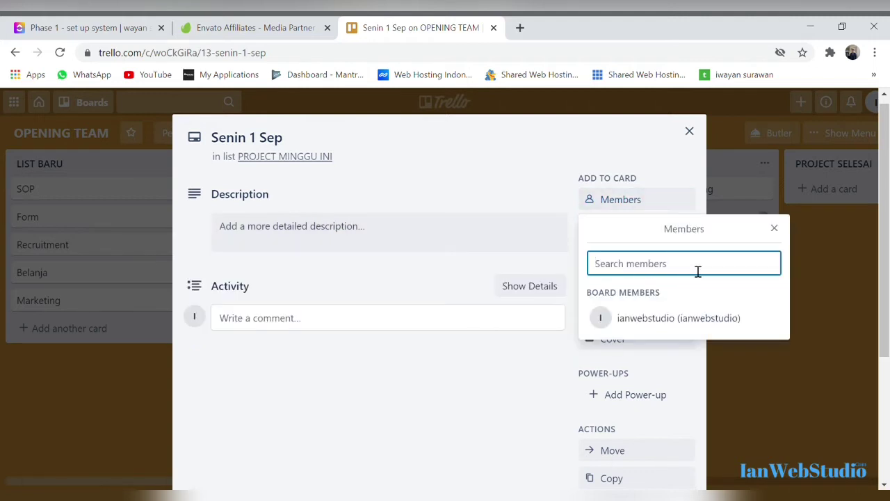
click(773, 230)
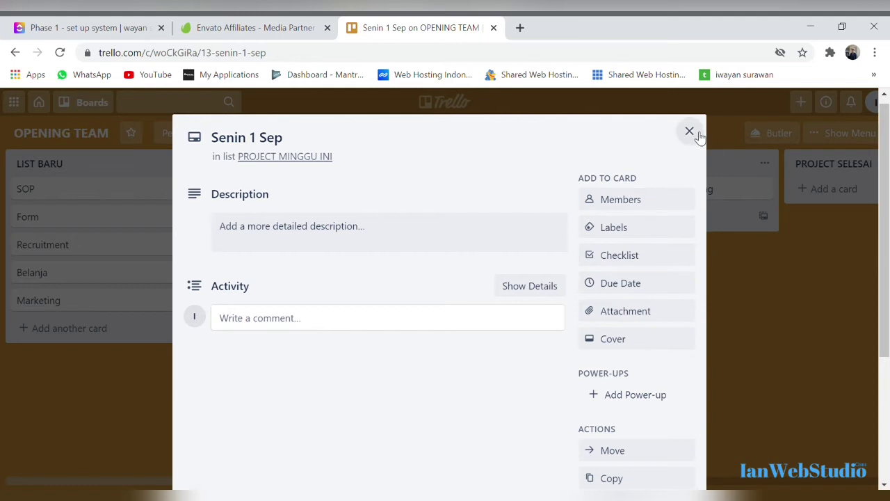
click(690, 132)
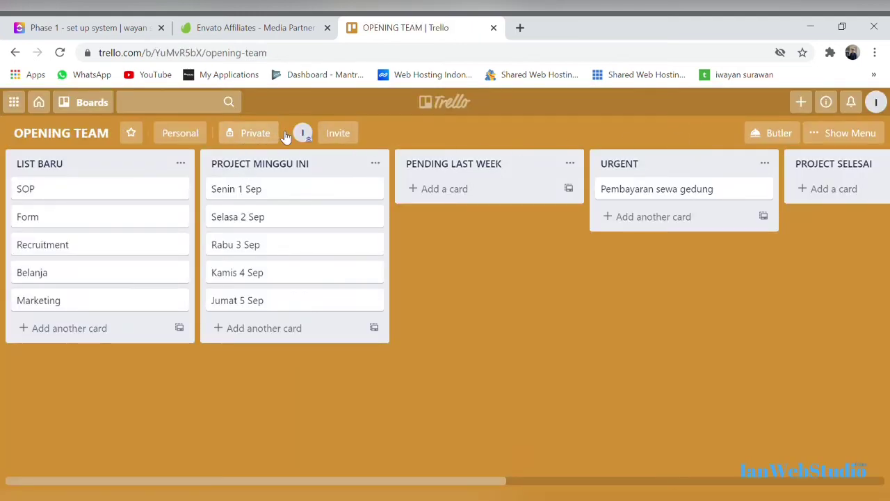
- Look at the Invite team-creation options and the board member's profile without changing anything
click(334, 137)
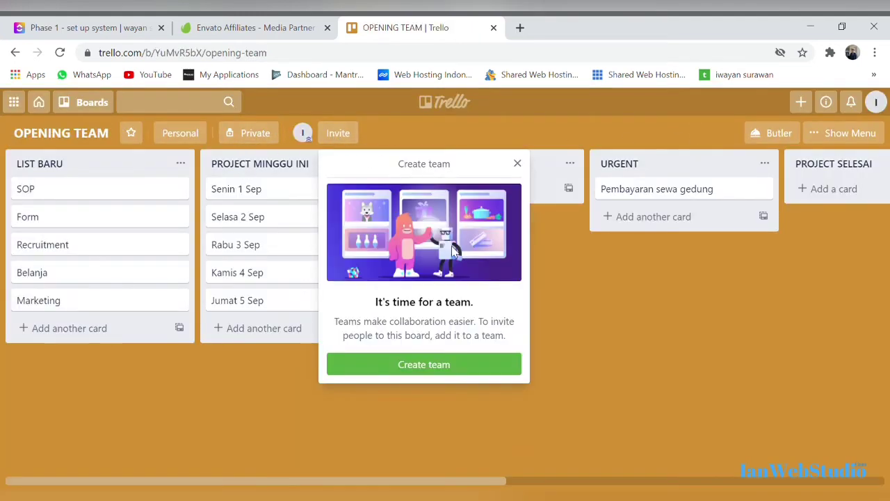
click(431, 365)
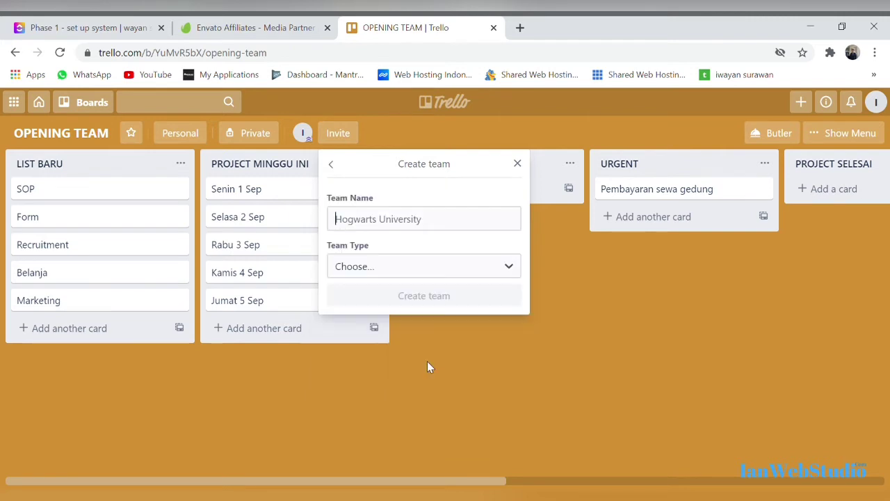
click(509, 268)
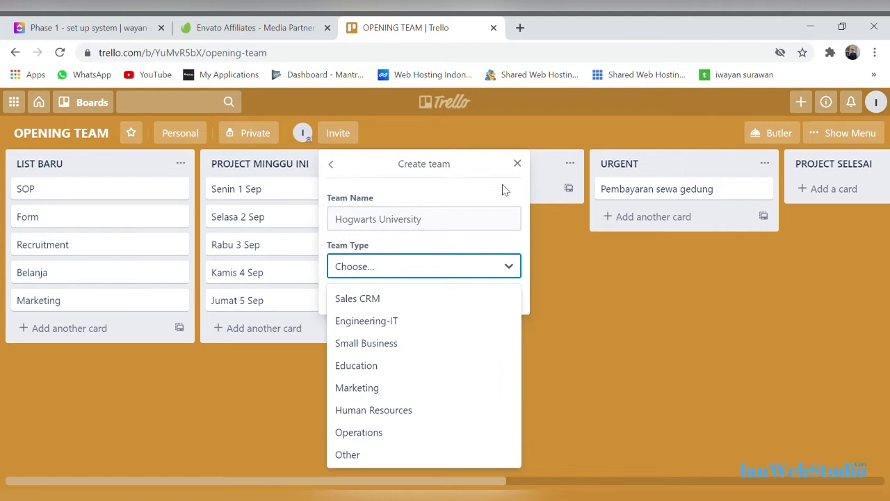
click(422, 169)
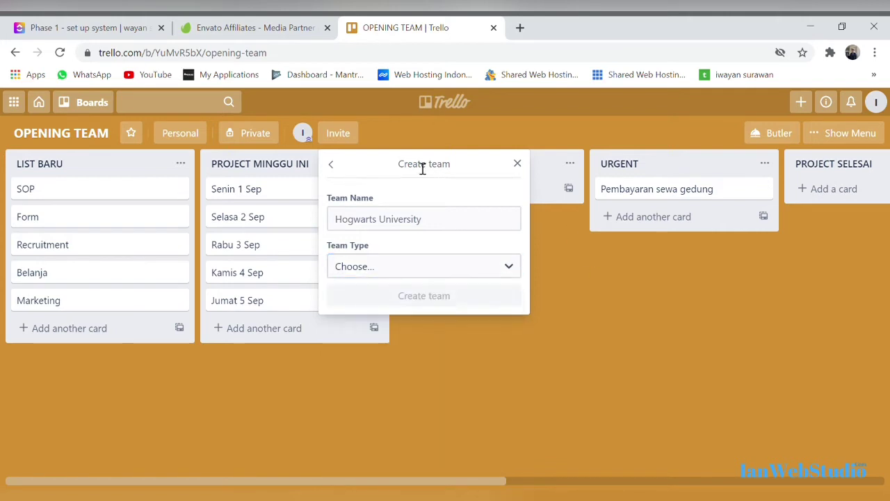
click(303, 133)
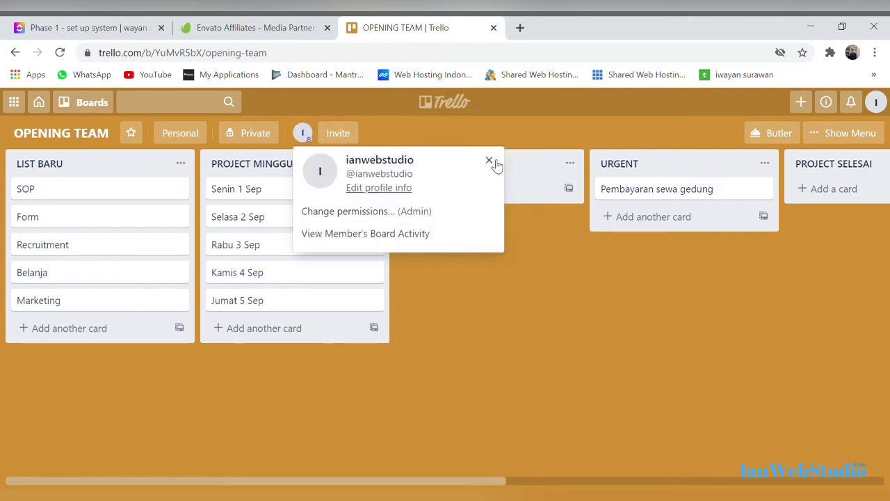
click(491, 160)
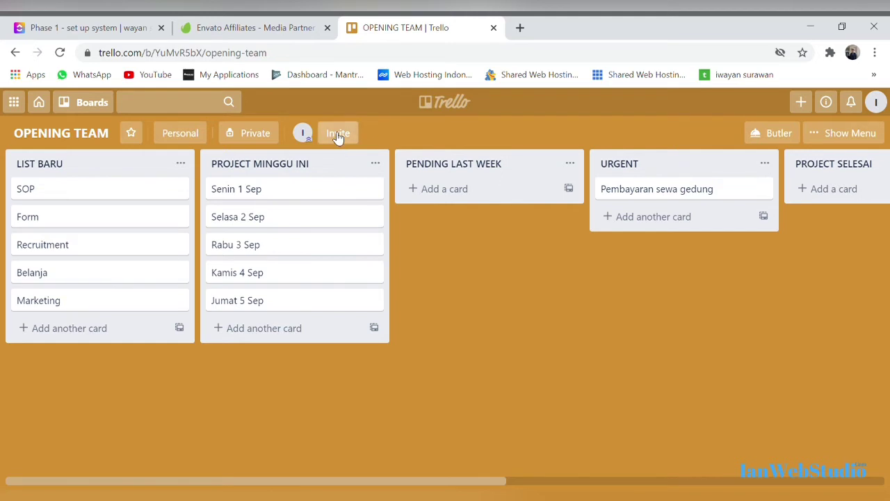
- Create a Small Business team named 'Opening Team' for the board, inviting no one
click(338, 136)
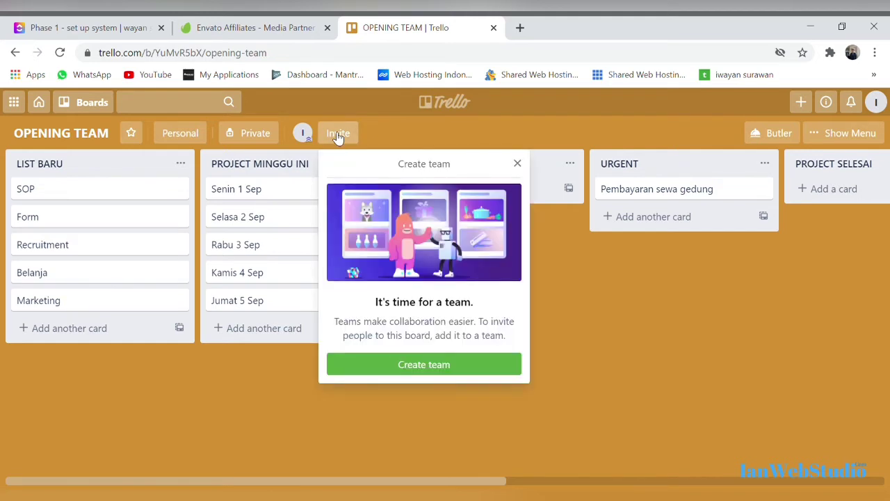
click(436, 368)
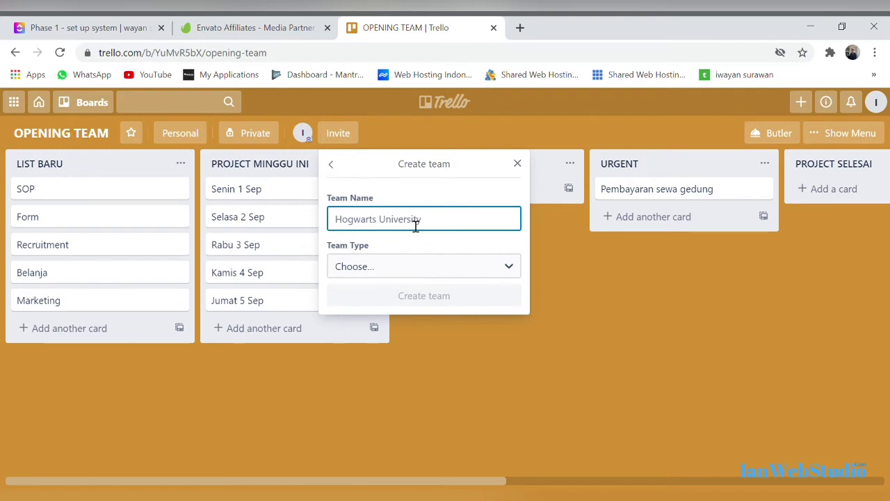
text(Openi)
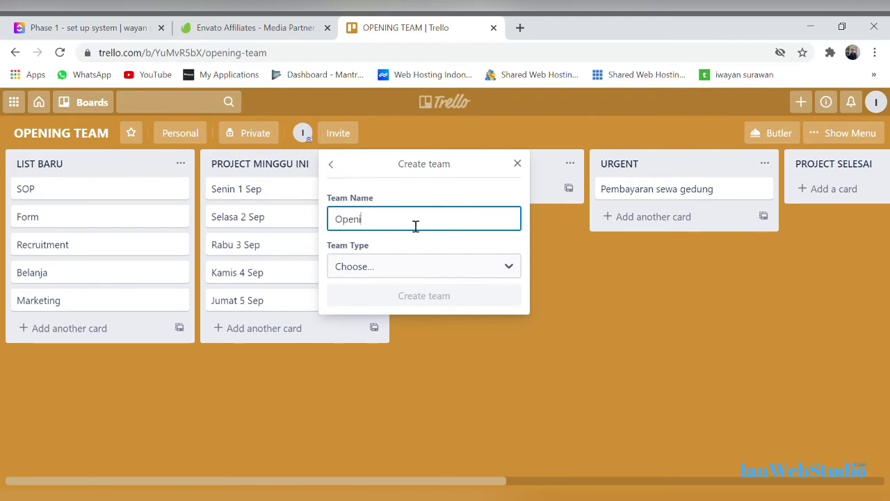
text(ng Team)
click(508, 268)
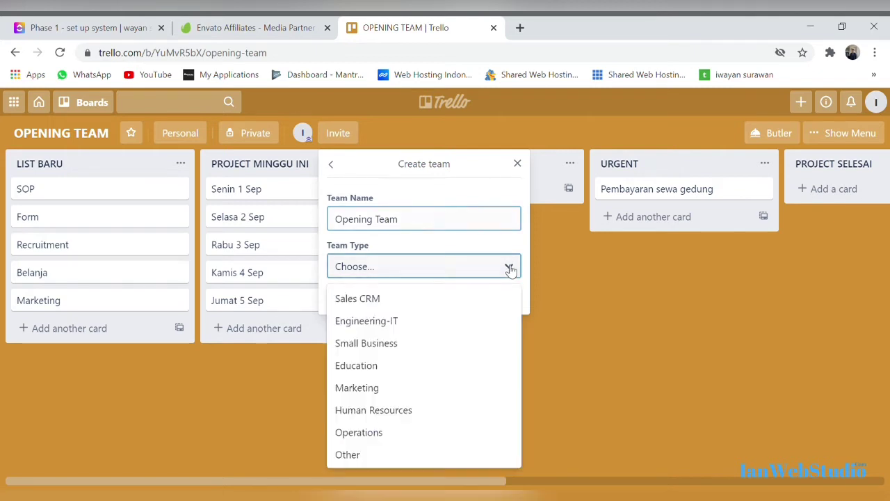
click(450, 223)
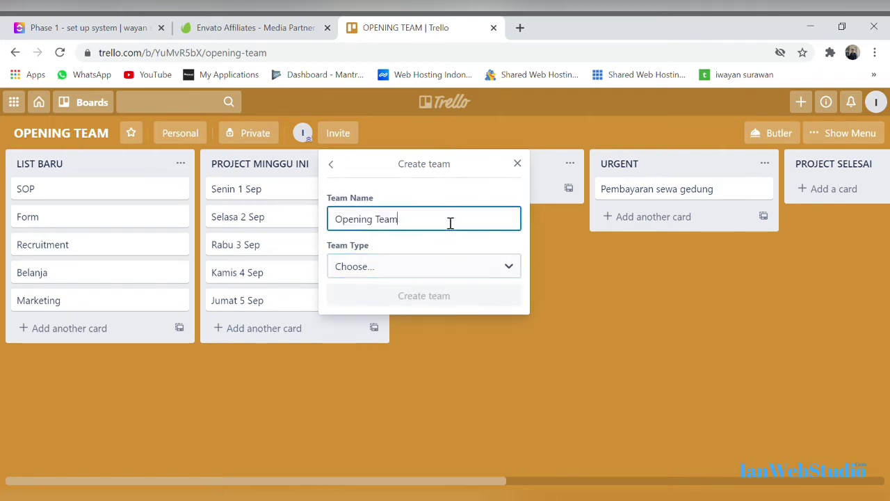
click(513, 265)
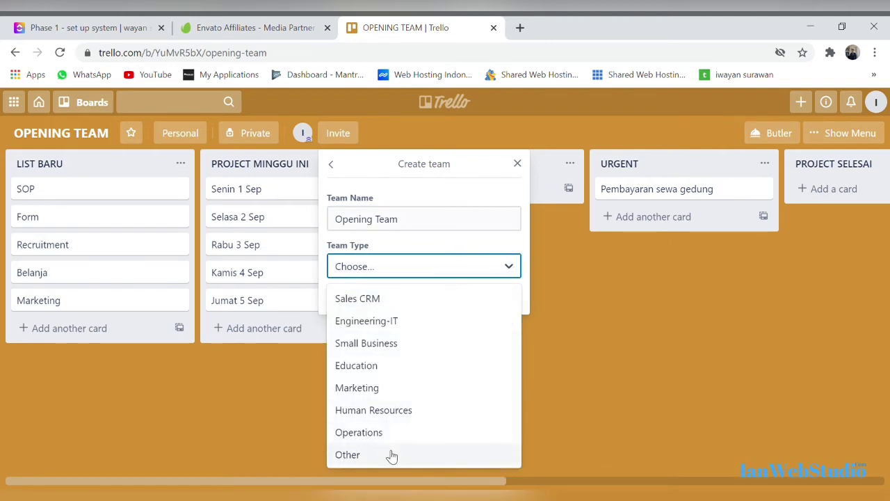
click(380, 345)
click(457, 303)
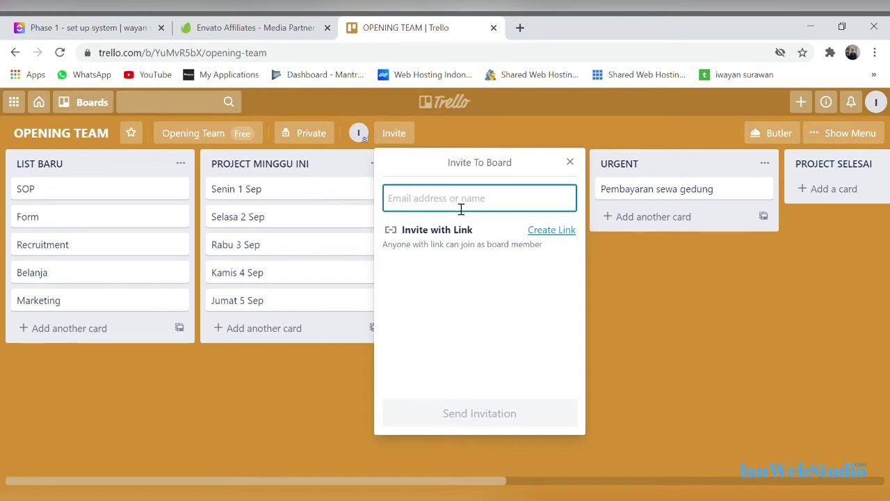
click(569, 162)
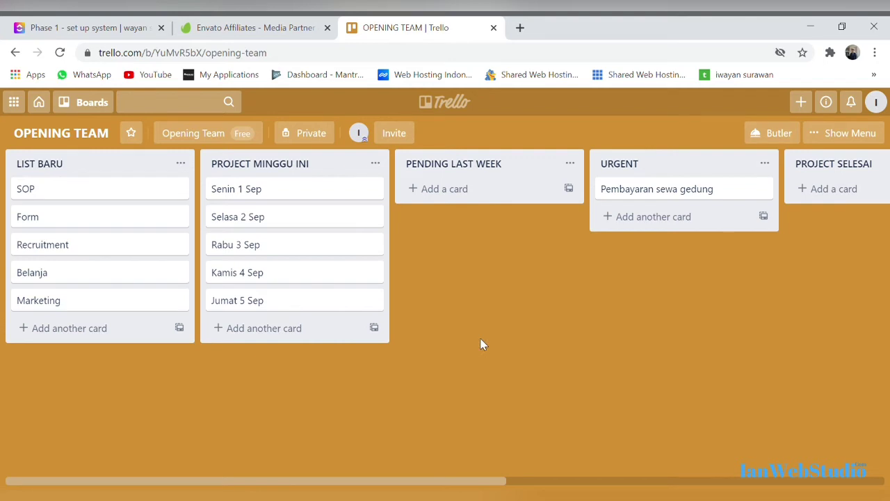
click(270, 196)
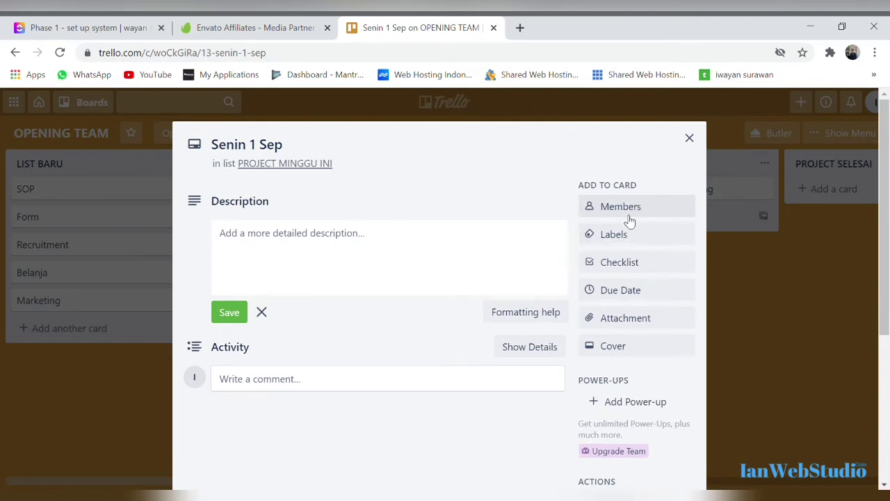
- Save the description 'Project Hari senin harus selesai' on the Senin 1 Sep card
scroll(456, 304, down, 1)
scroll(455, 304, up, 1)
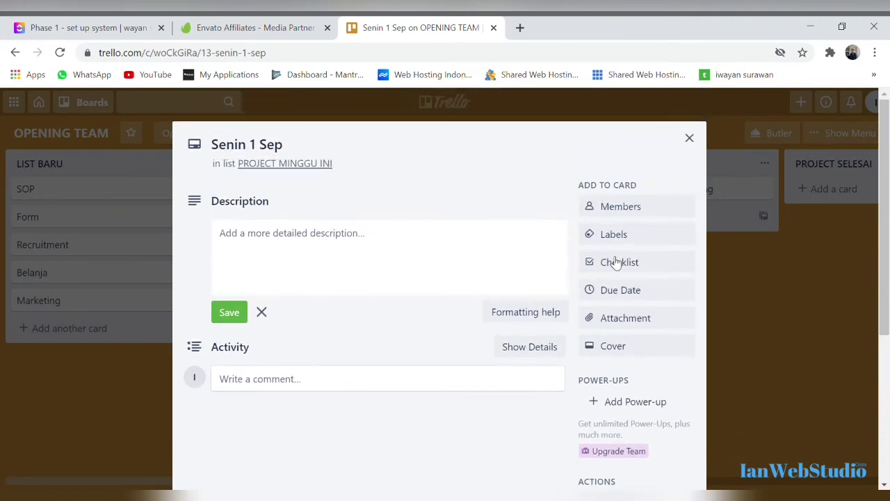
click(630, 208)
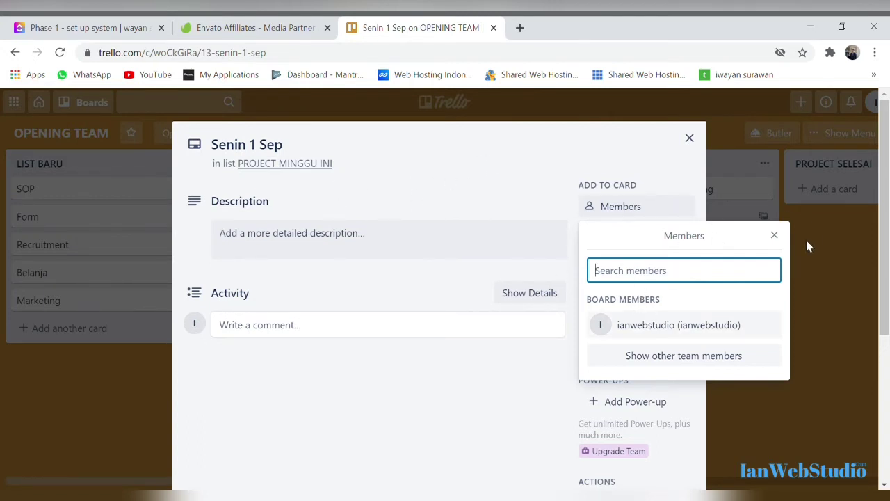
click(774, 236)
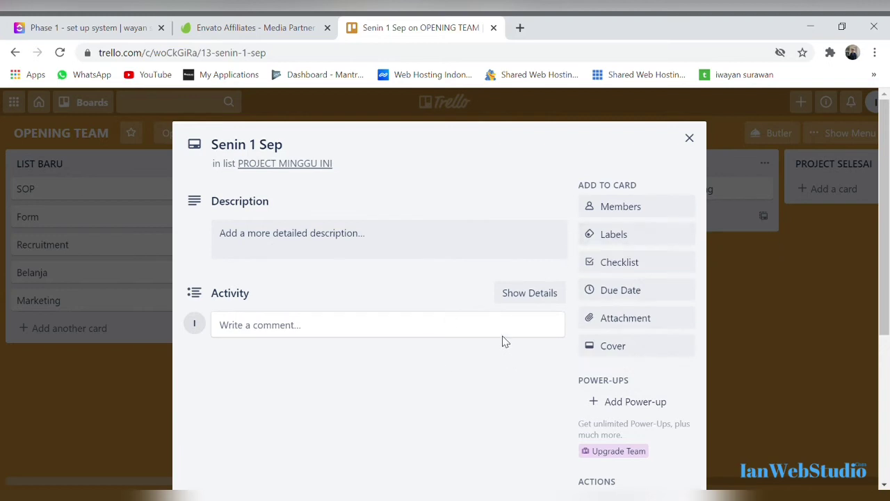
click(348, 243)
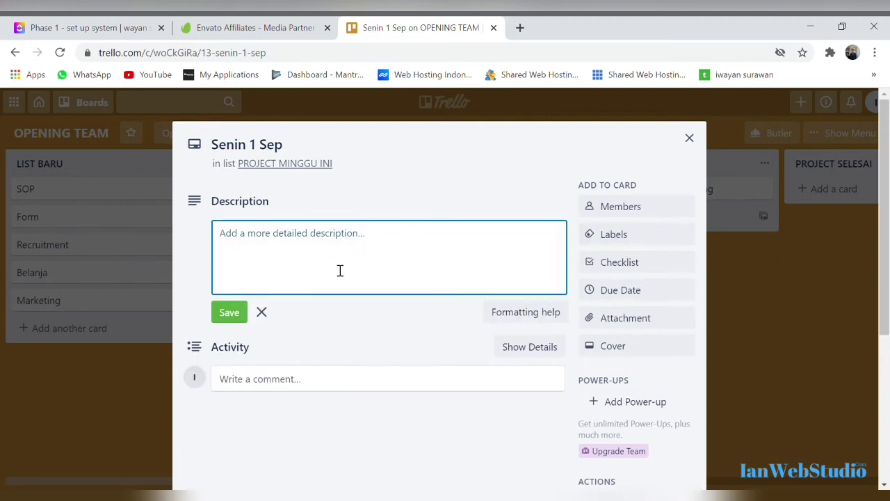
text(P)
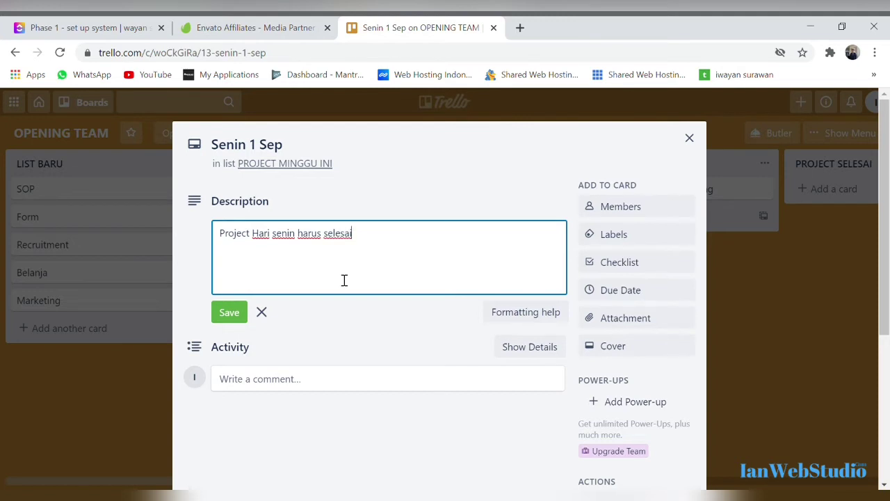
click(229, 311)
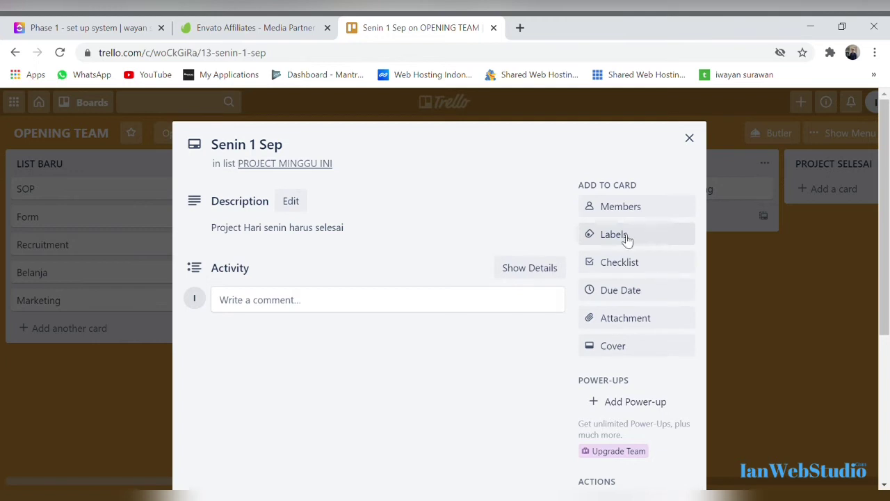
- Tag the Senin 1 Sep card with the yellow label
click(650, 235)
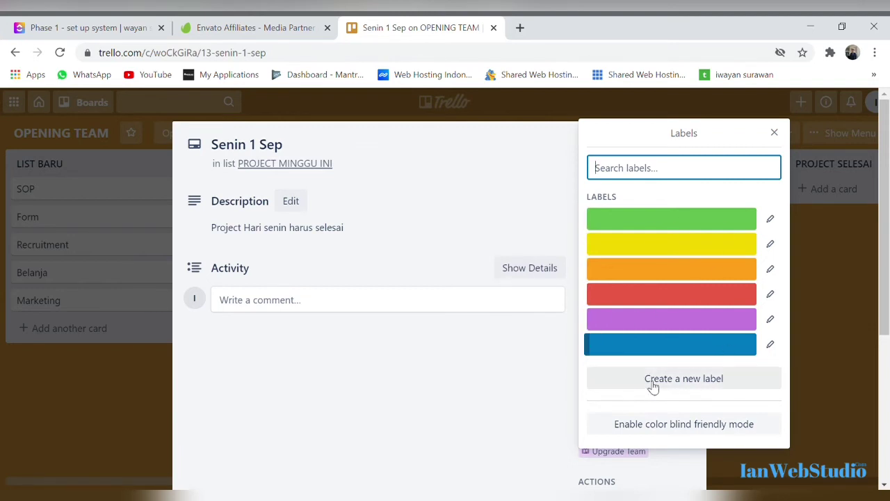
click(776, 136)
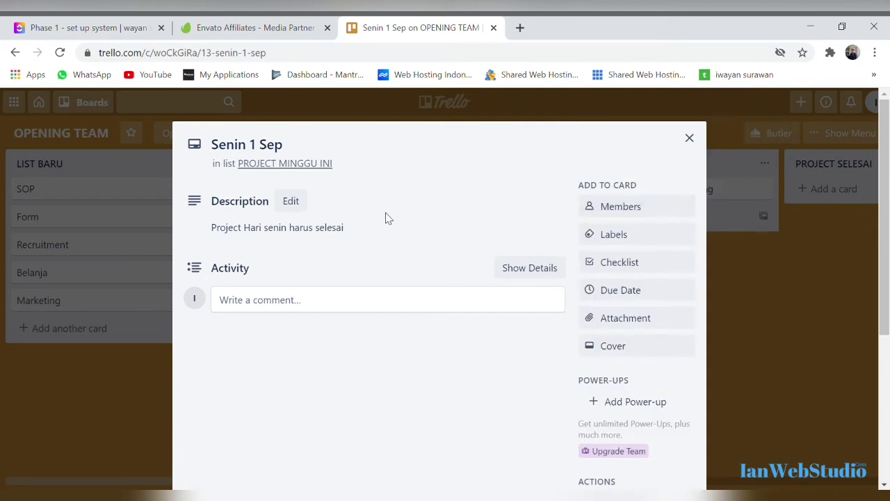
click(646, 236)
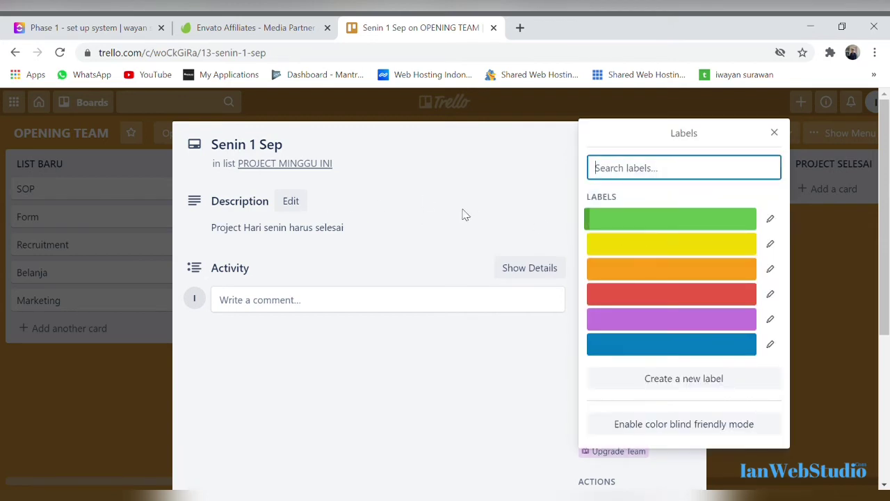
click(679, 251)
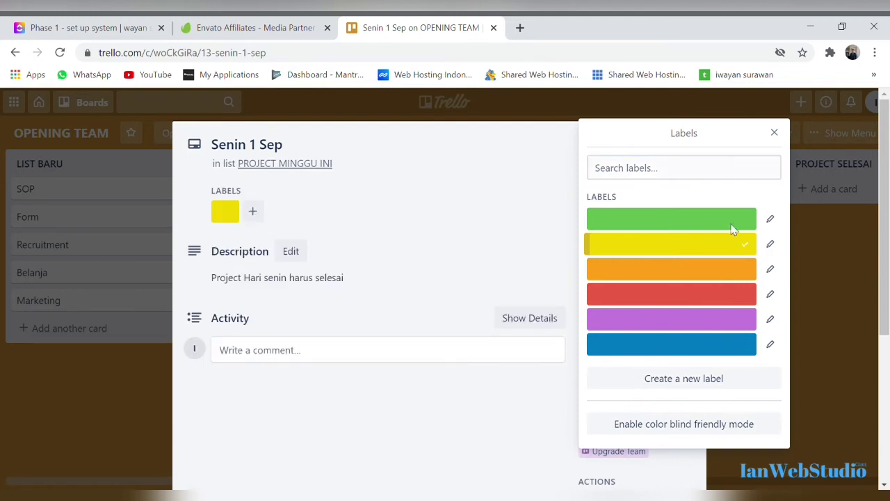
click(774, 133)
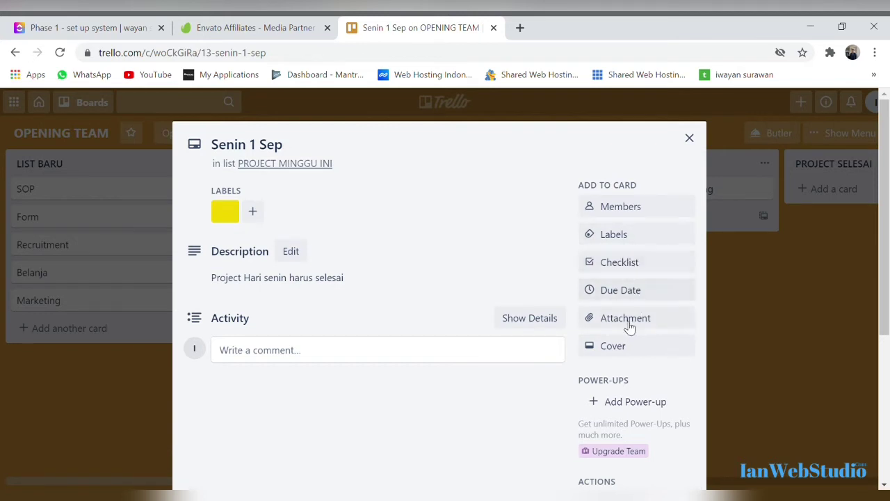
- Give the Senin 1 Sep card a solid green colour cover instead of a photo
click(638, 347)
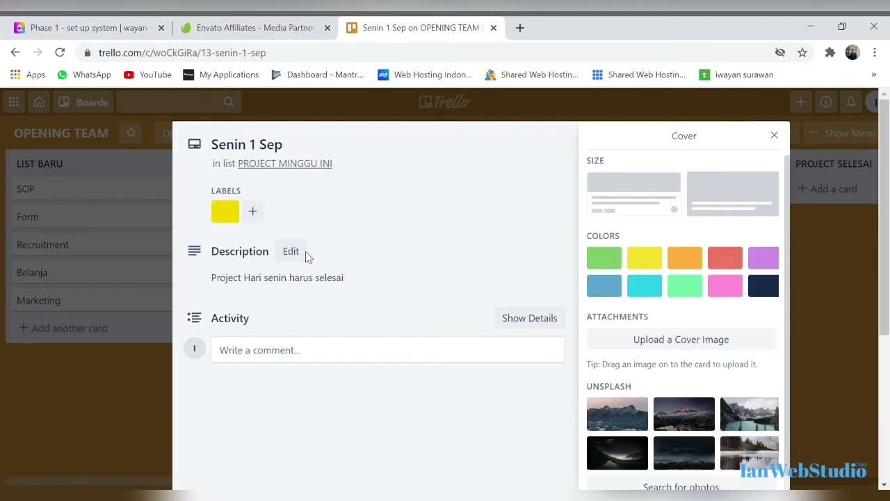
scroll(730, 368, down, 1)
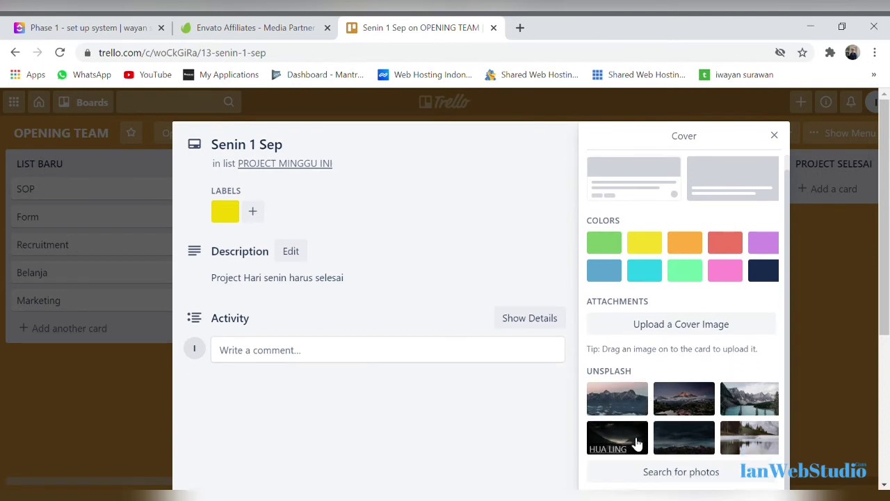
click(689, 410)
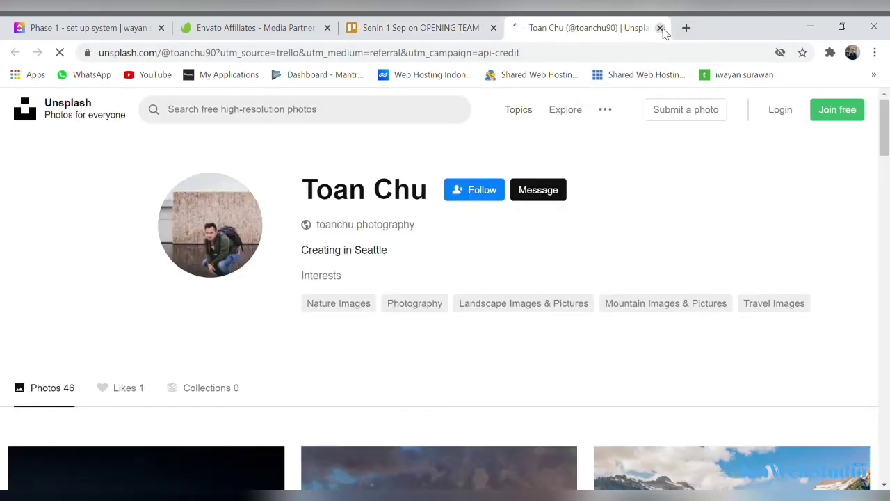
click(661, 28)
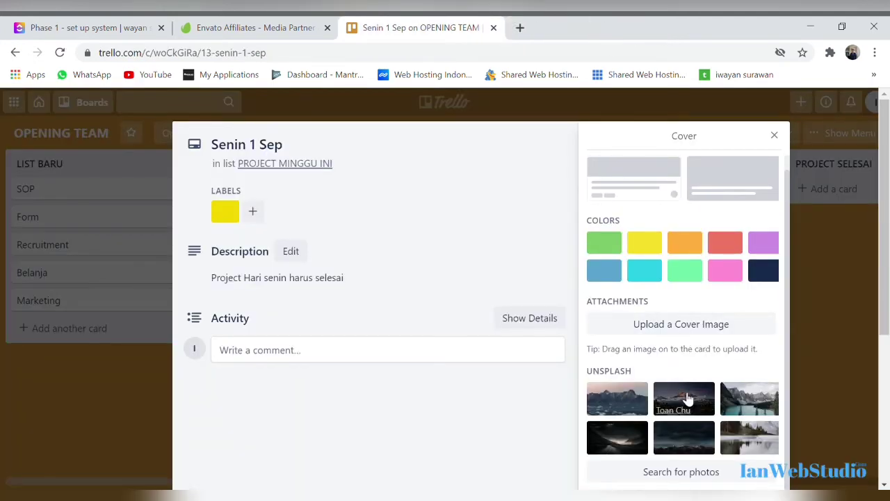
click(694, 330)
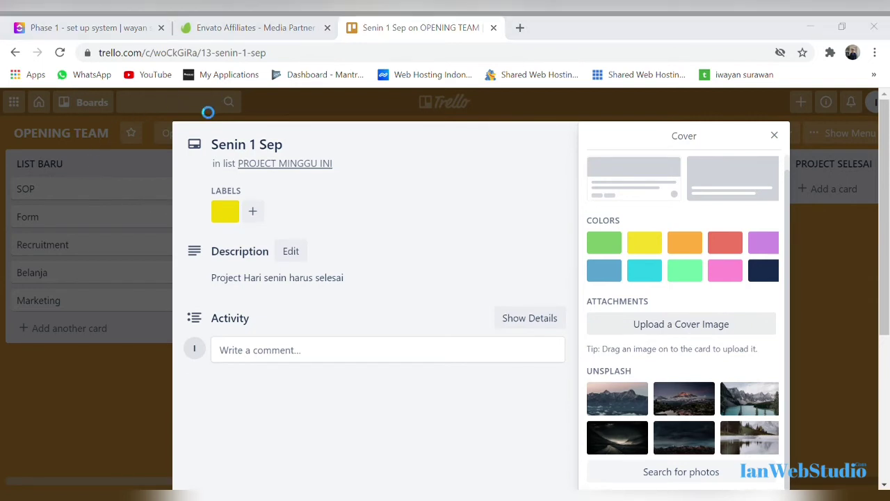
click(592, 24)
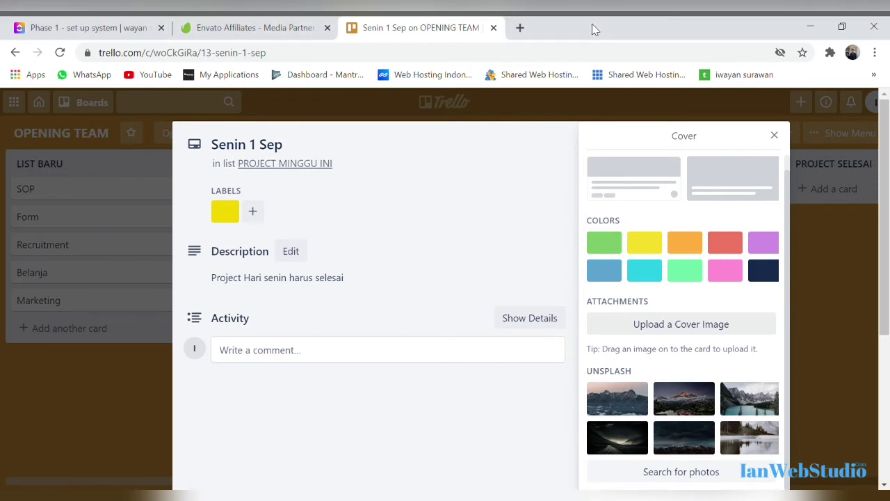
click(615, 248)
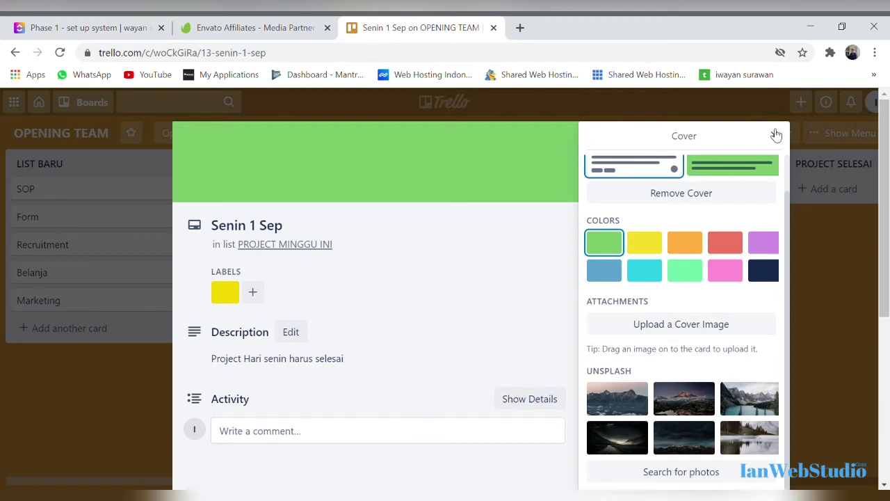
click(776, 136)
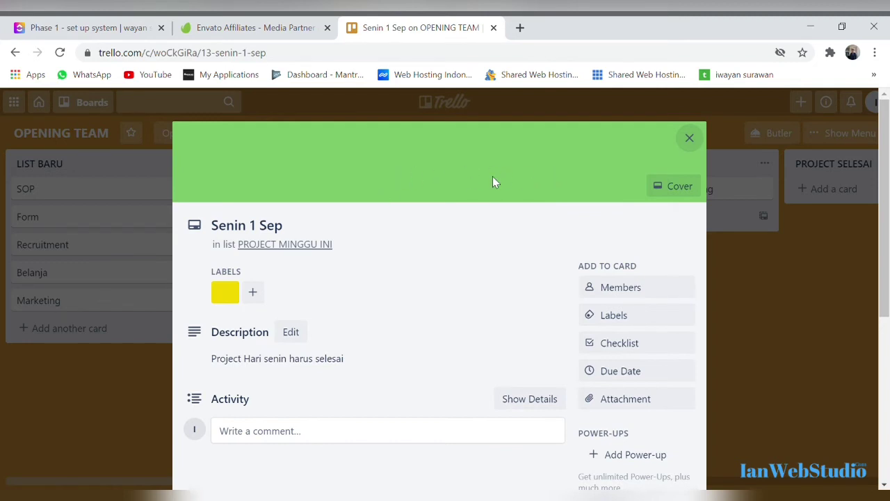
- Add a checklist titled with a member's @-mention, containing items SOP and Form
scroll(433, 355, down, 2)
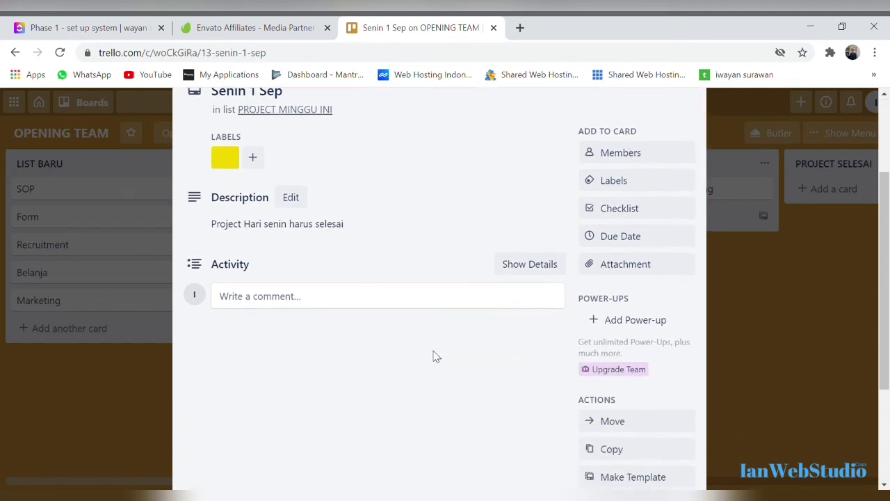
click(656, 215)
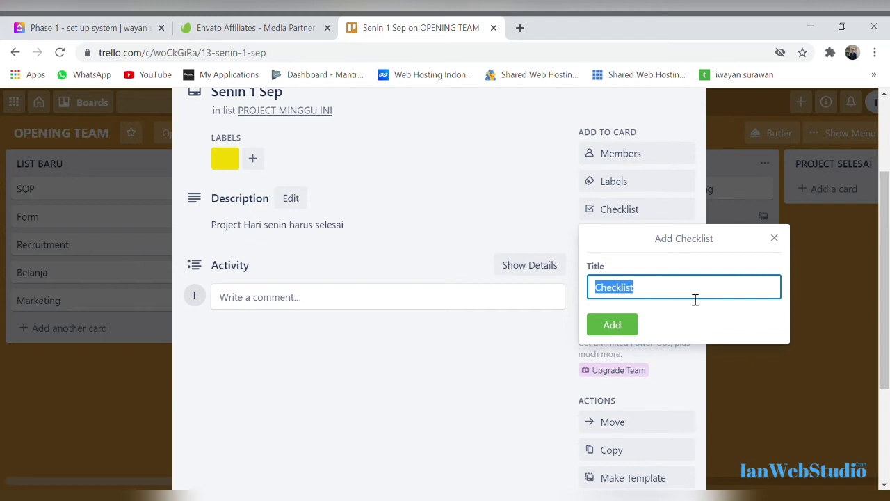
text(@wayan -)
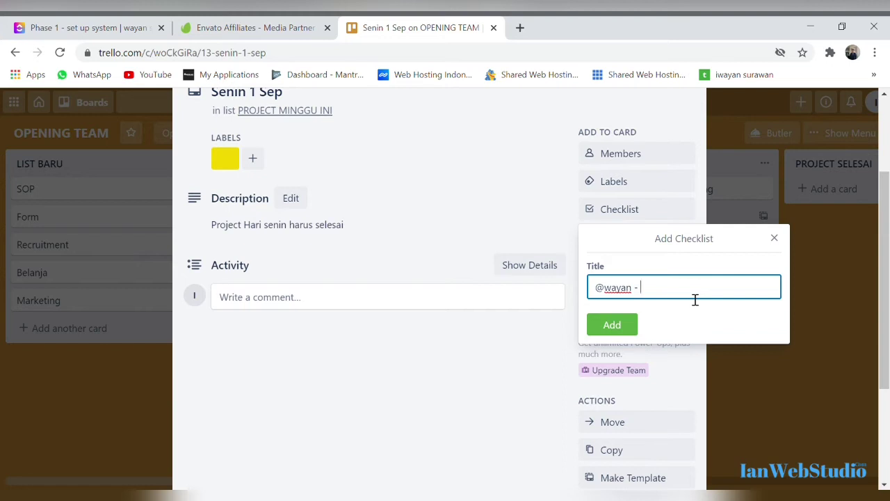
key(Return)
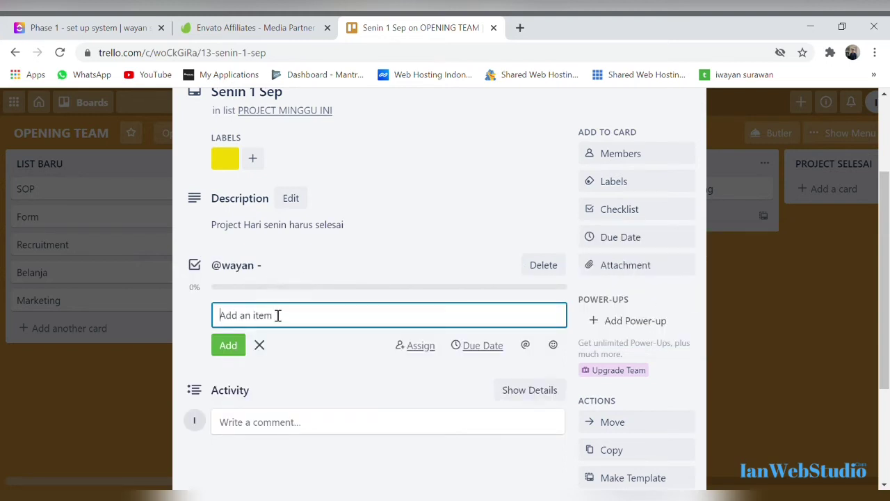
text(SOP)
key(Return)
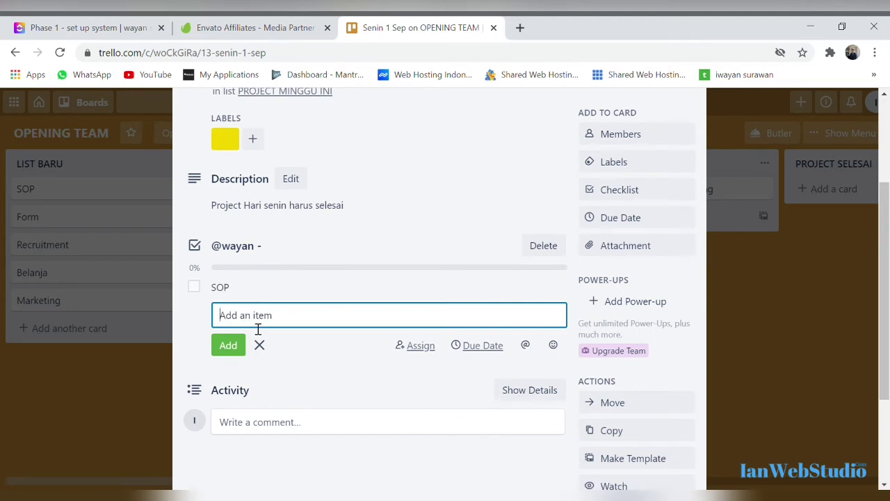
text(Form)
key(Return)
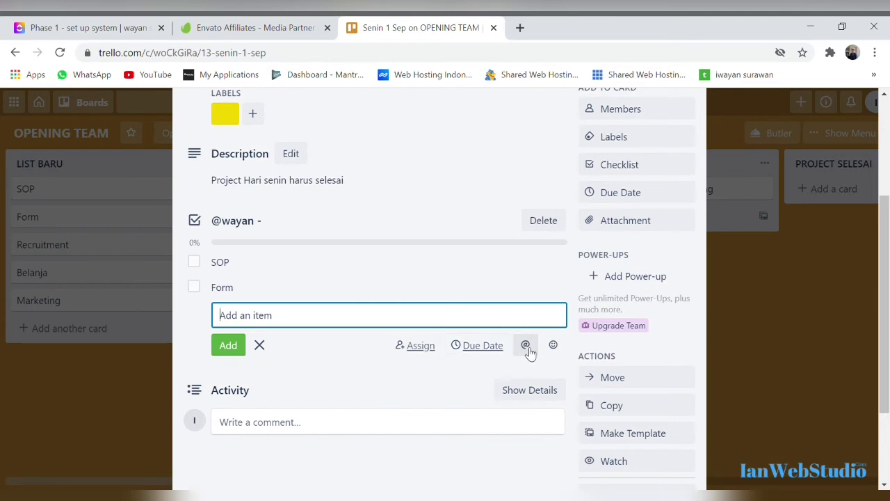
- Add a smile emoji as the checklist's third item and dismiss the Business Class upgrade offer
click(554, 345)
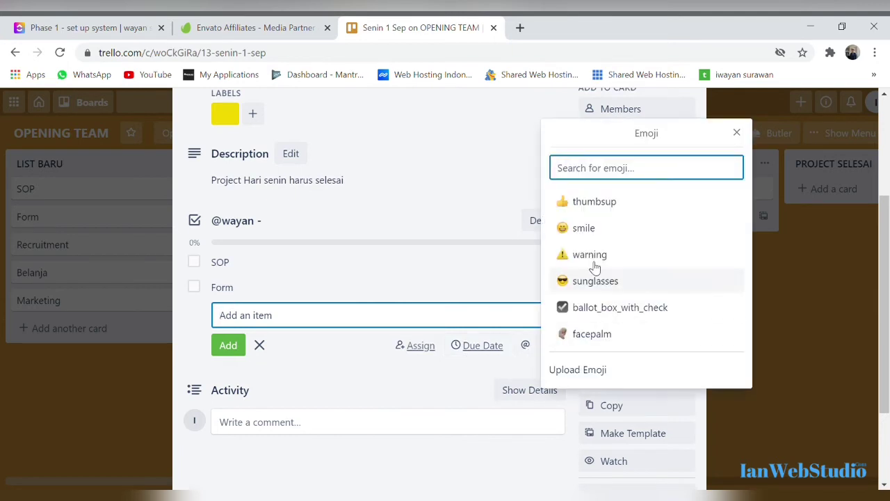
click(584, 228)
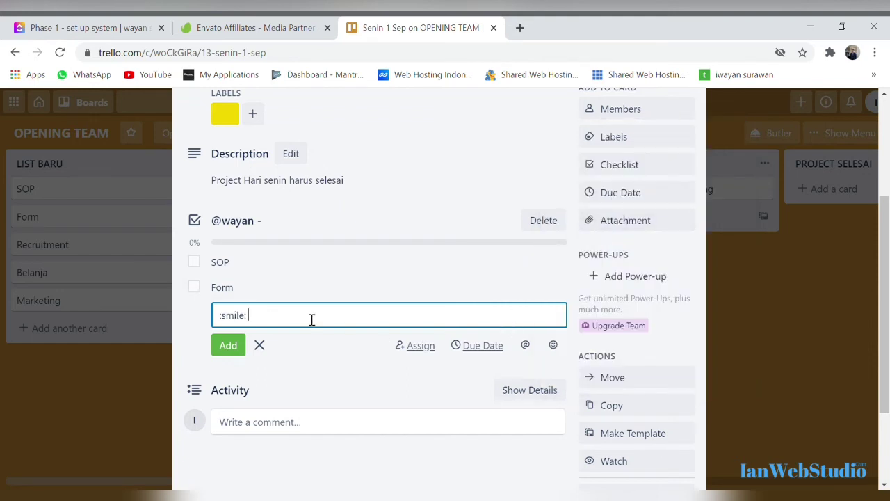
key(Return)
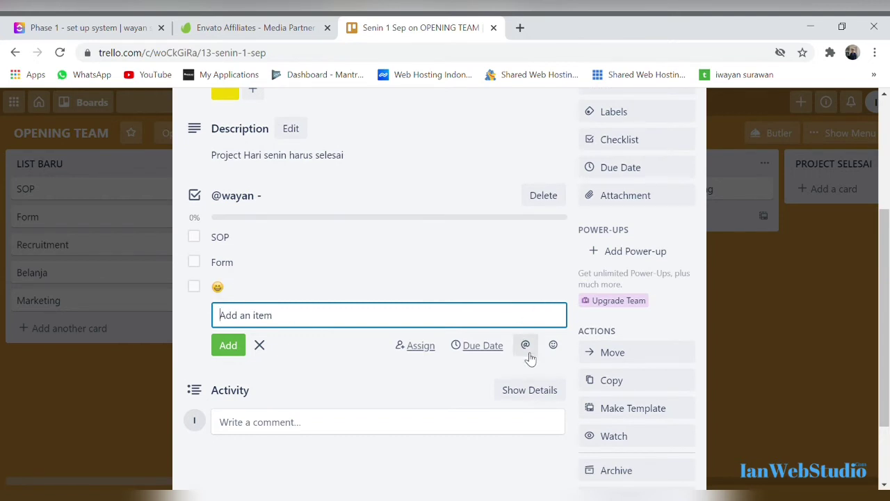
click(482, 346)
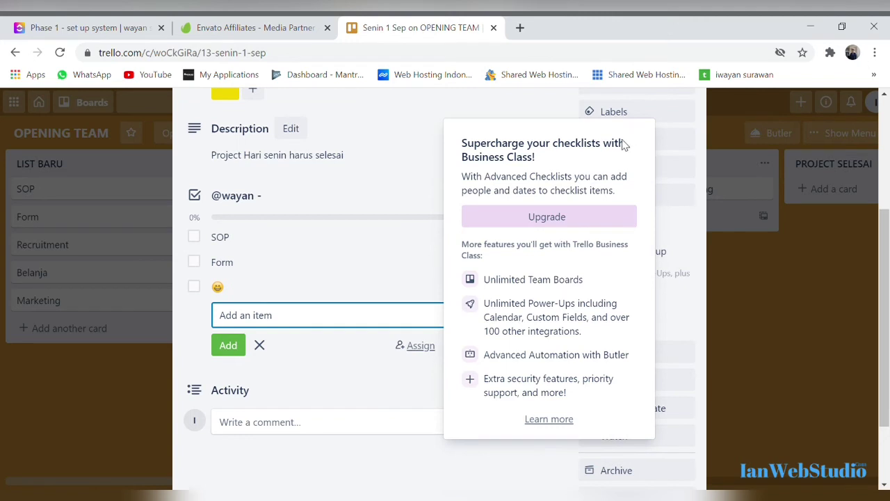
click(396, 386)
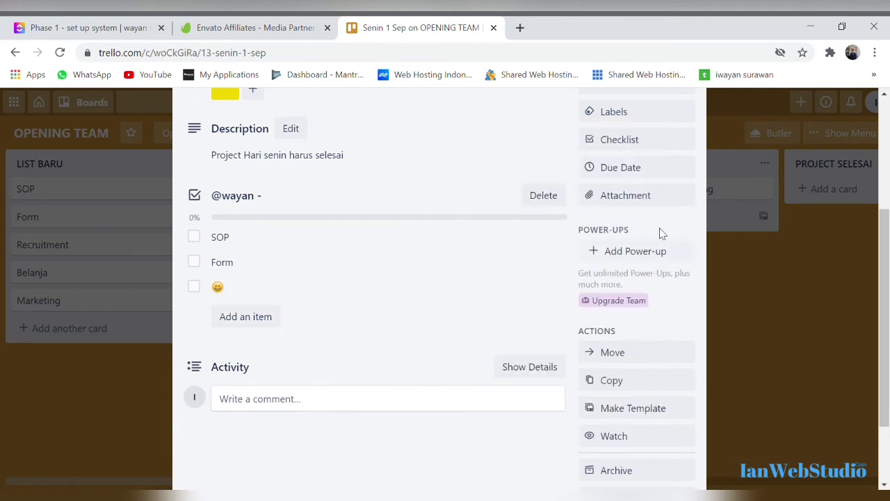
scroll(404, 331, up, 3)
scroll(404, 331, down, 1)
scroll(404, 331, up, 1)
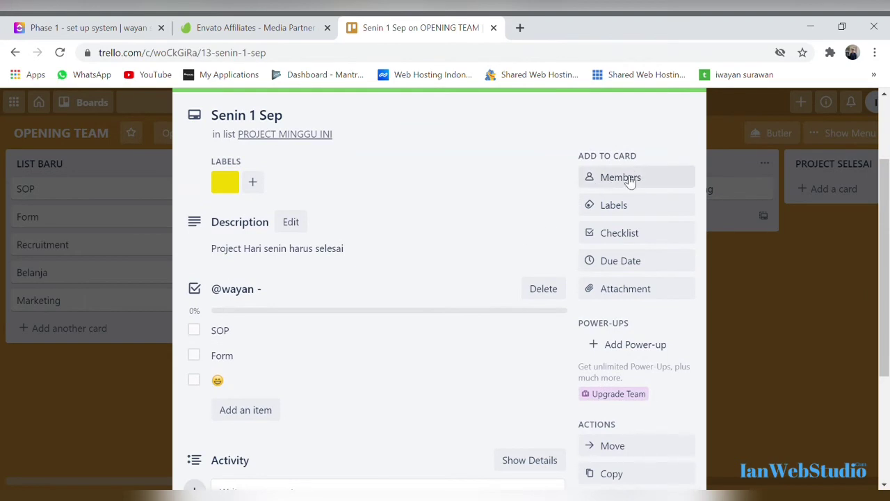
scroll(389, 390, down, 3)
scroll(367, 420, up, 3)
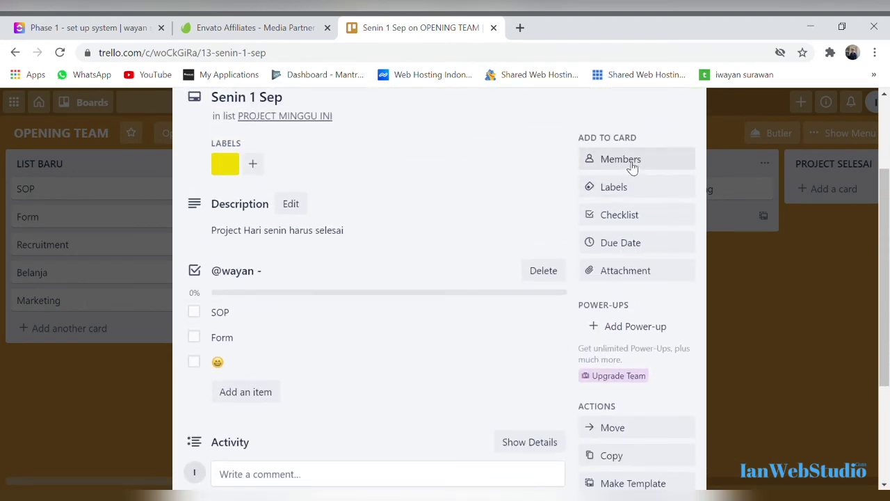
- Create a second checklist titled with another team member's @-mention
click(649, 219)
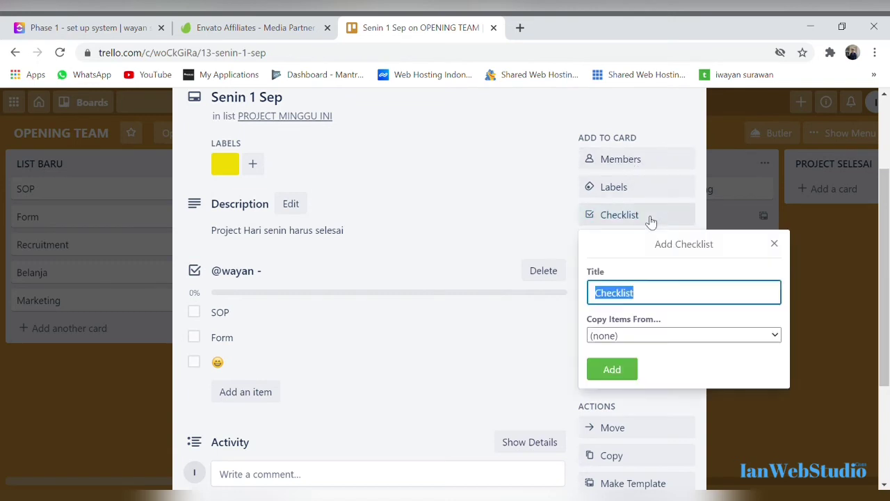
text(A)
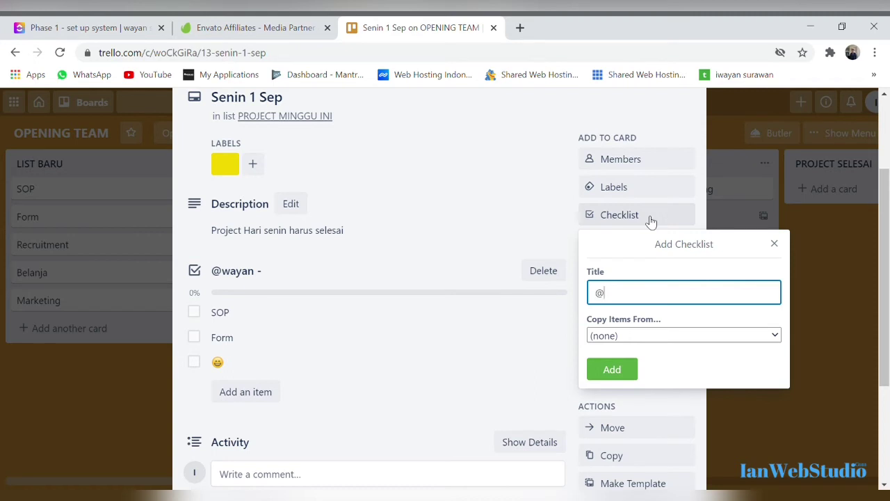
text(kadek)
key(Return)
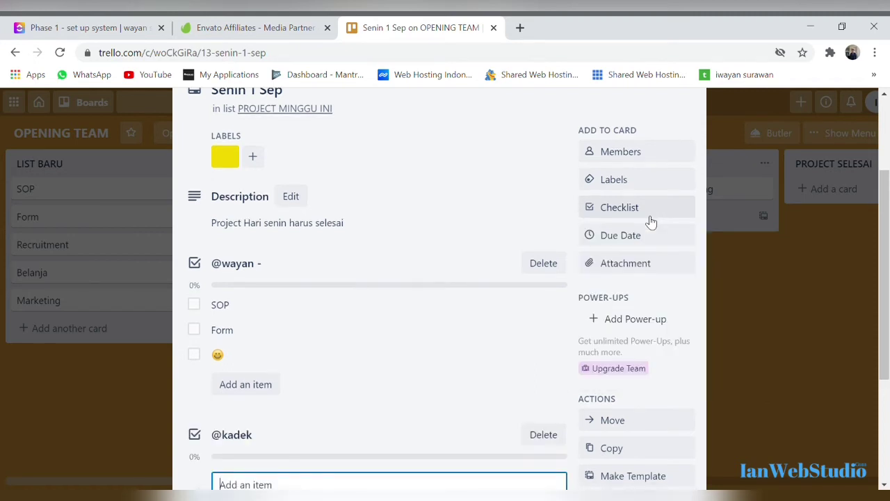
- Add Recruitment and Belanja as items on the second checklist
scroll(340, 375, down, 2)
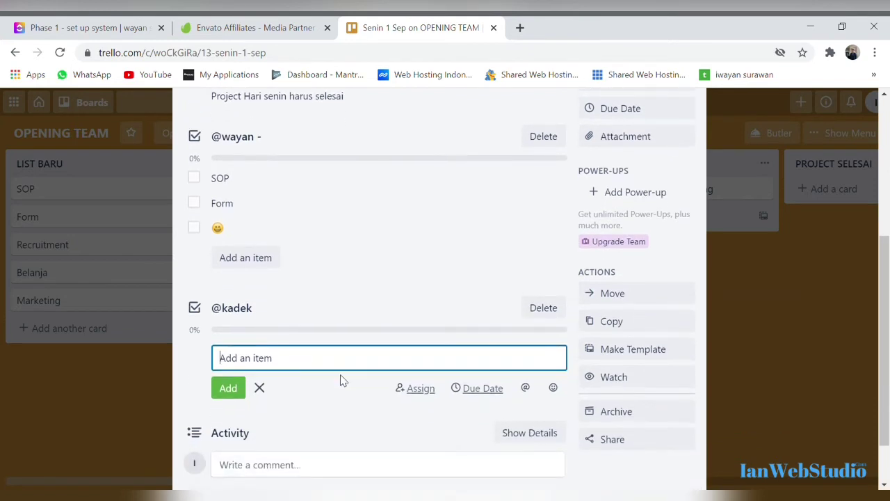
text(Recruitemn)
key(BackSpace)
key(BackSpace)
key(BackSpace)
text(ment)
key(Return)
text(Belanja)
key(Return)
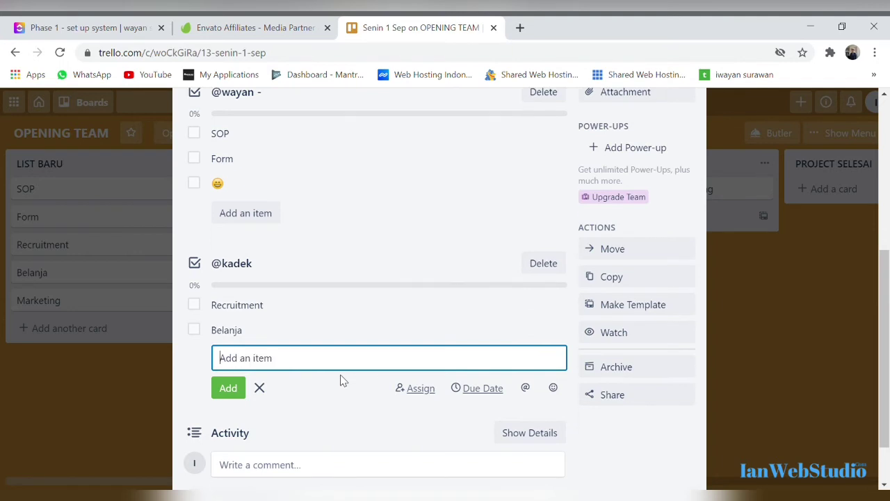
scroll(393, 210, up, 4)
scroll(393, 210, down, 4)
scroll(393, 213, down, 1)
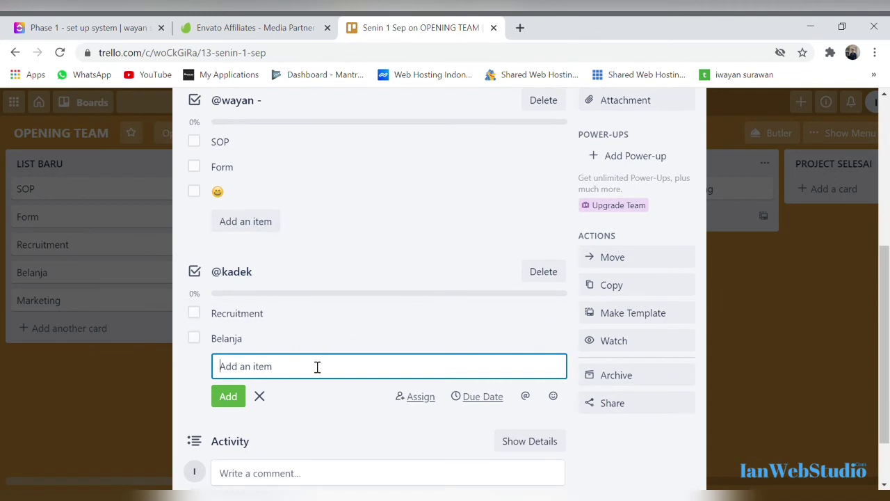
scroll(409, 219, up, 5)
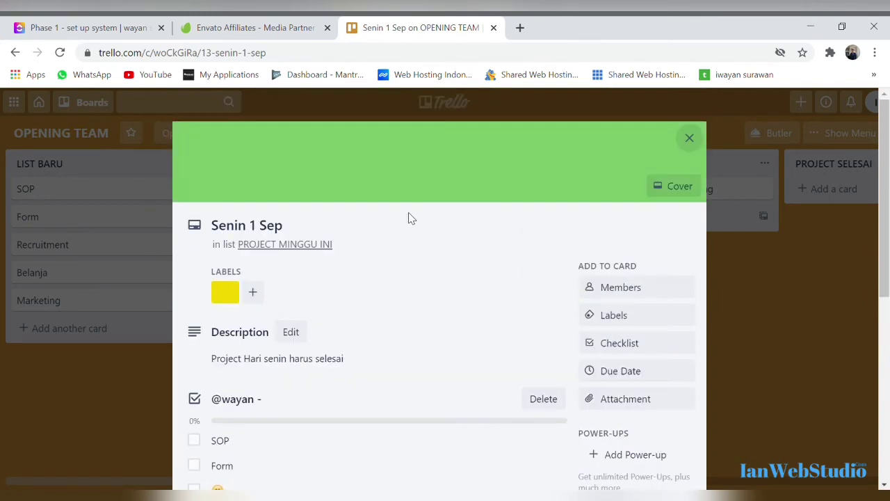
scroll(410, 219, down, 5)
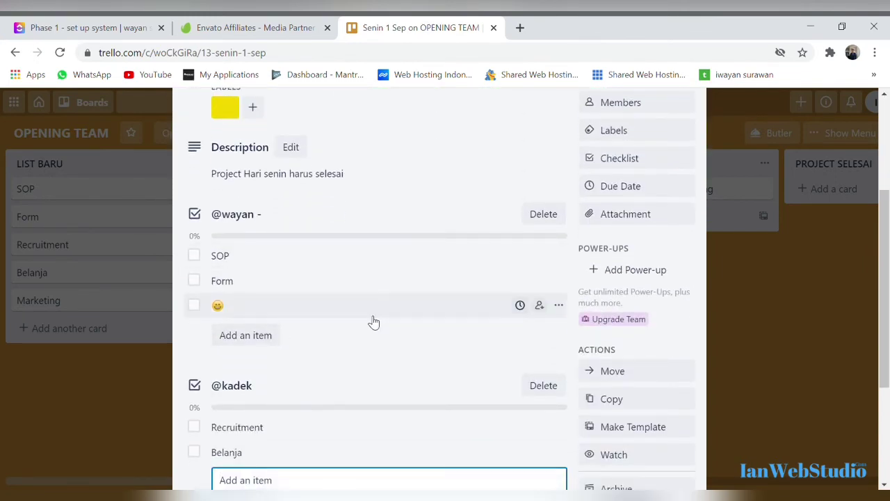
scroll(374, 321, up, 3)
scroll(373, 321, down, 1)
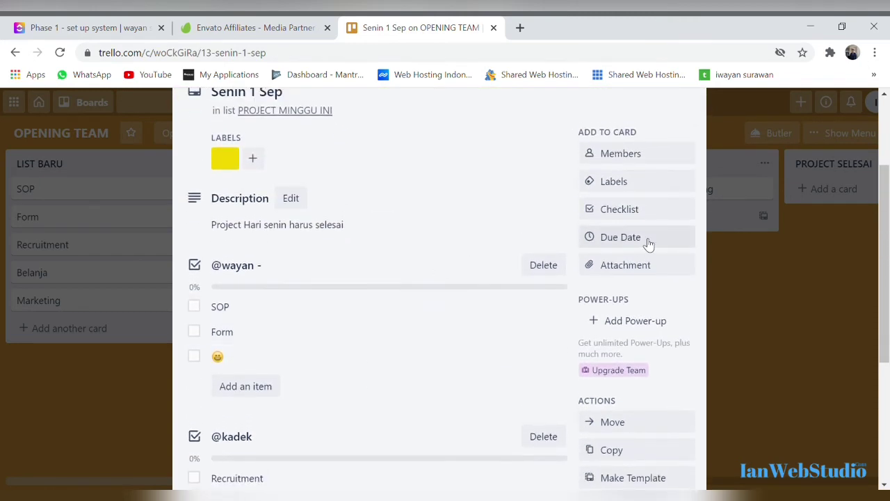
- Set the Senin 1 Sep card's due date to 13 September 2020 at 00:32
click(646, 242)
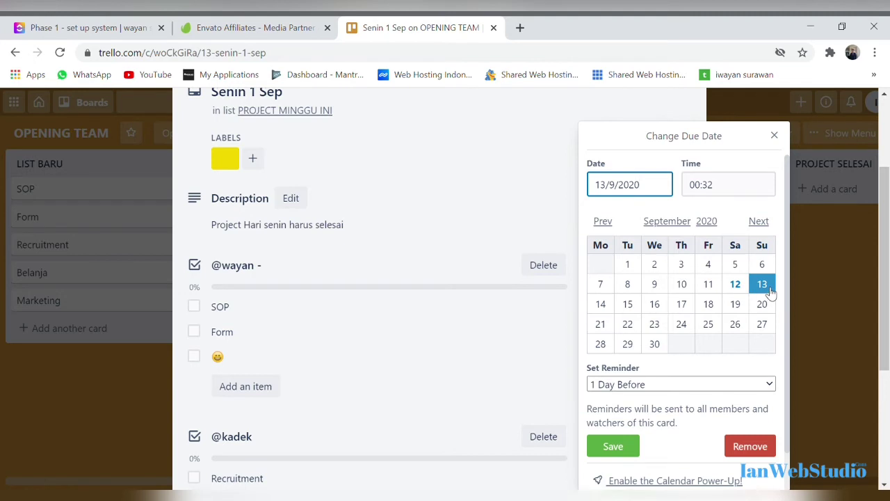
click(615, 447)
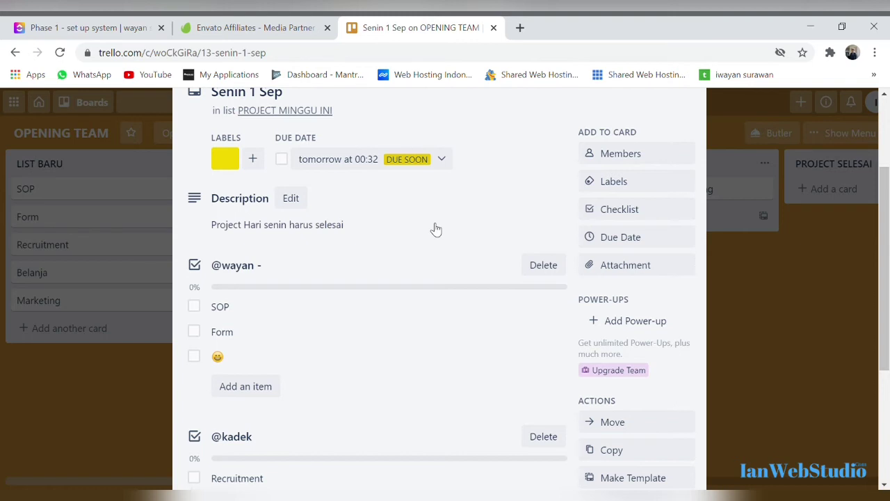
scroll(421, 338, down, 2)
scroll(422, 337, up, 2)
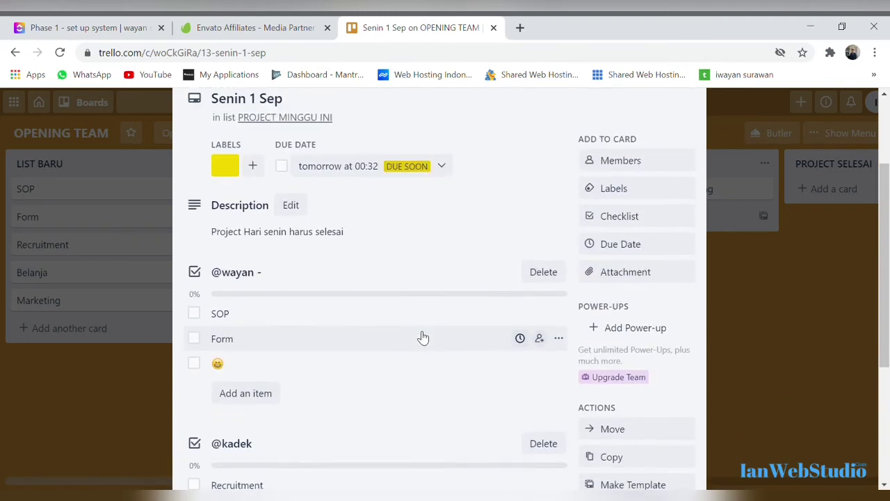
scroll(642, 251, down, 1)
- Attach the ClickUp task's URL to the Senin 1 Sep card as a link
click(661, 247)
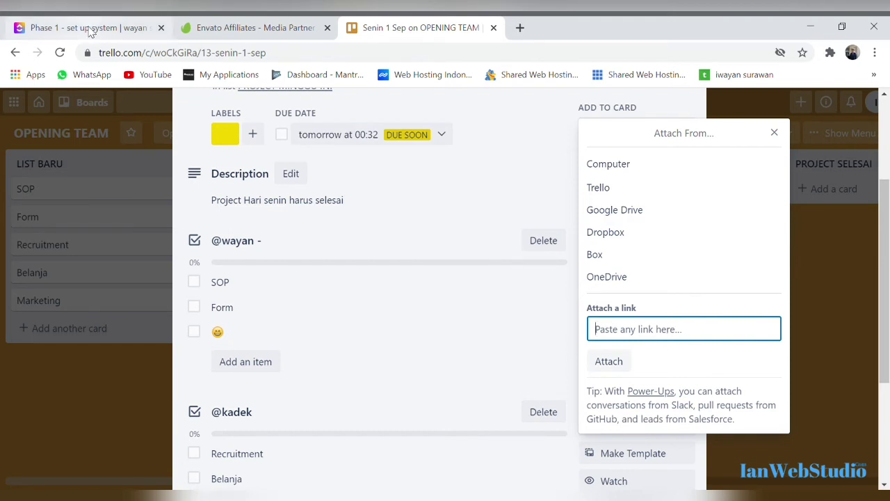
click(152, 31)
click(344, 64)
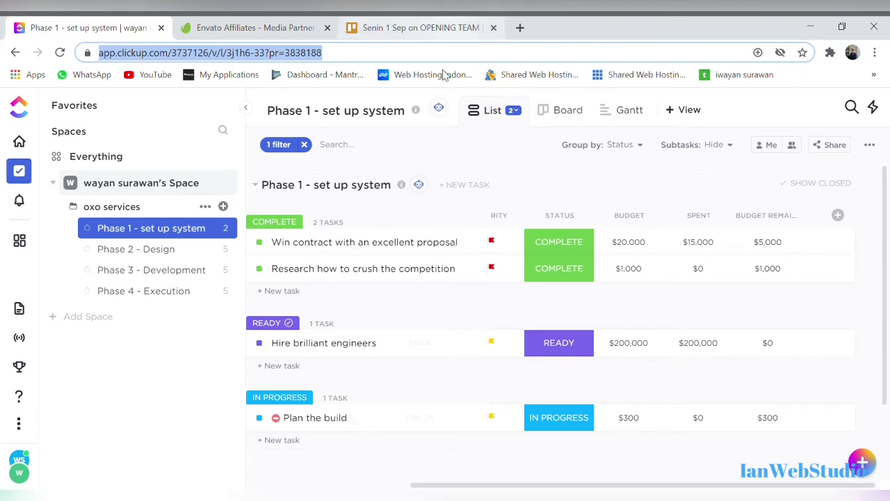
click(375, 32)
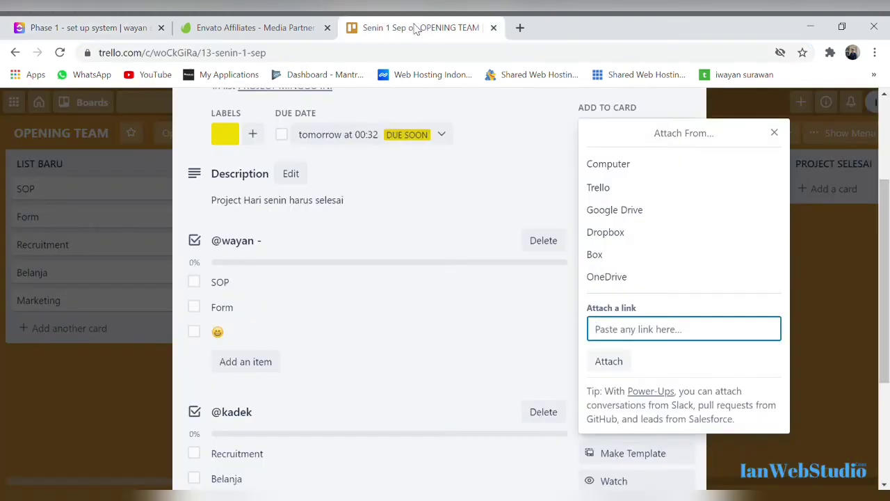
key(ctrl+v)
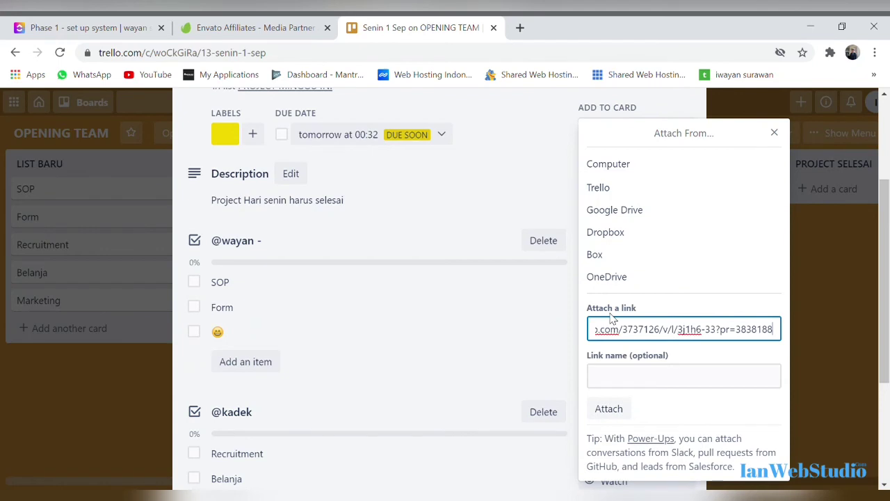
key(Return)
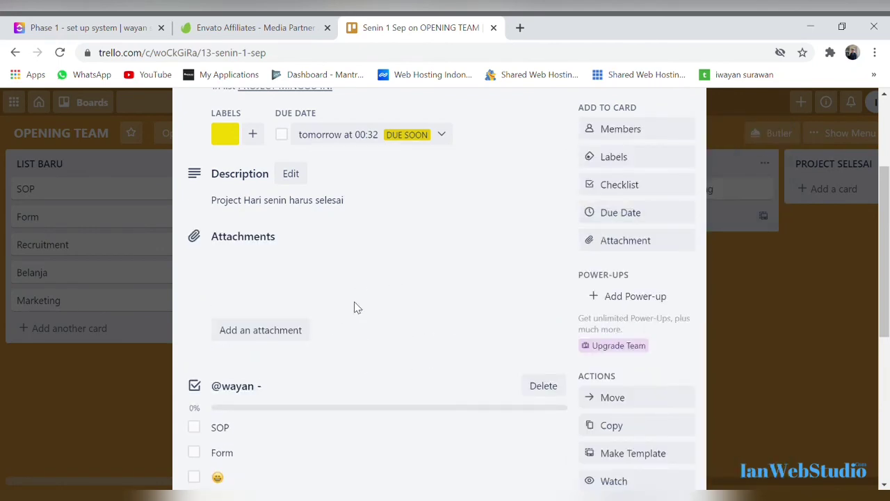
- Upload a file from the computer as a second attachment
click(636, 245)
click(625, 174)
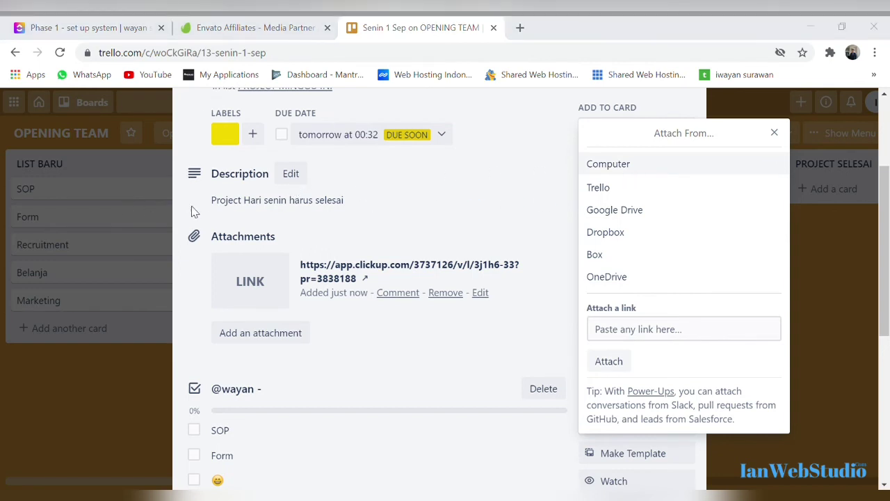
double_click(245, 170)
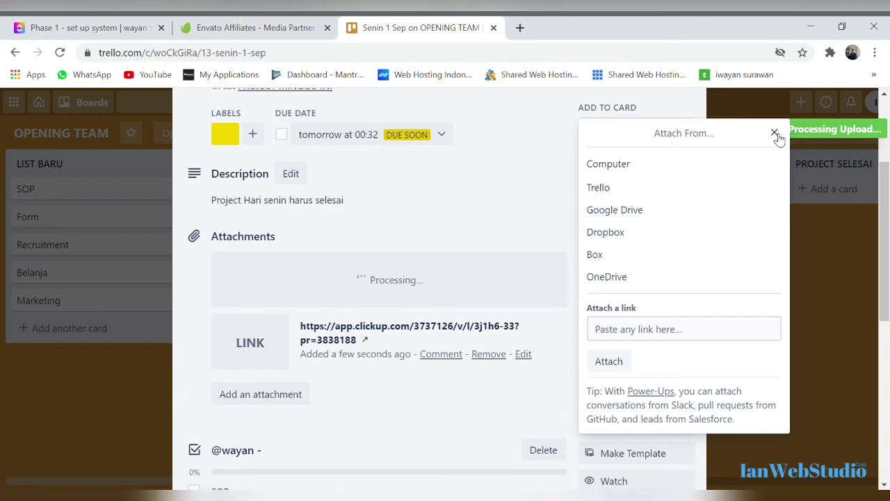
- Dismiss the attachment options, review the Senin 1 Sep card details, and close it
click(774, 133)
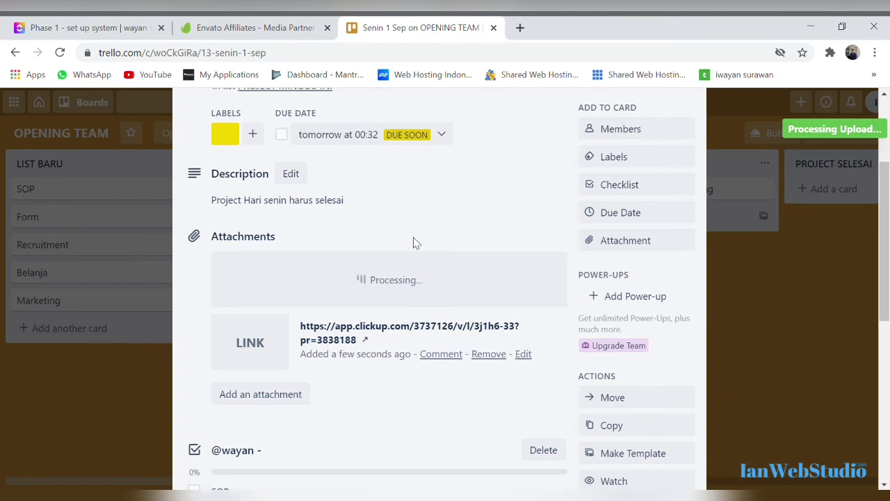
scroll(408, 422, down, 2)
scroll(411, 421, up, 3)
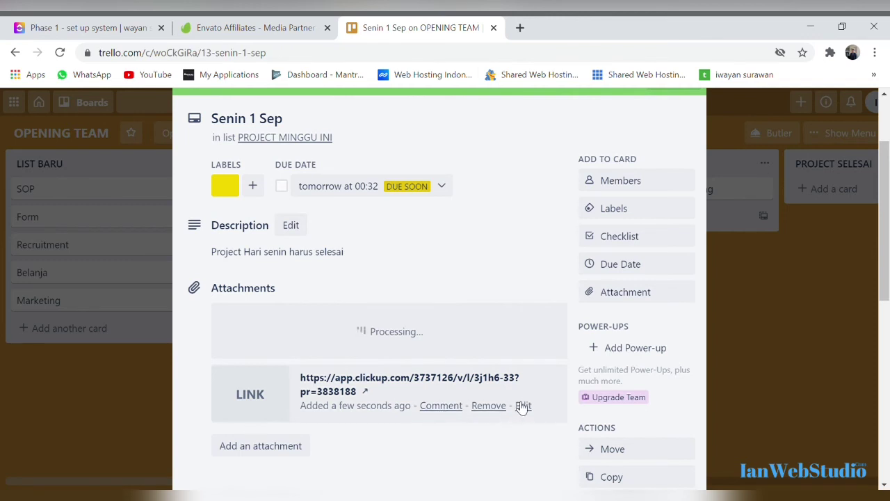
scroll(452, 444, down, 6)
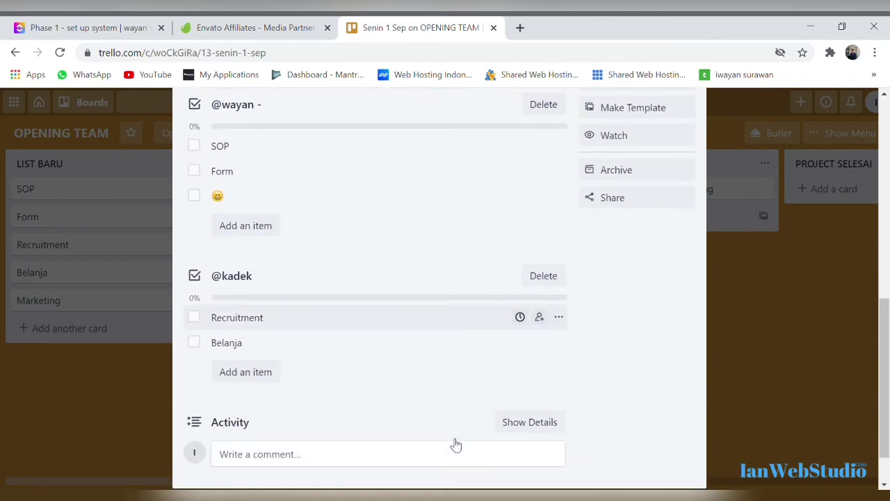
scroll(455, 445, up, 3)
scroll(497, 364, up, 2)
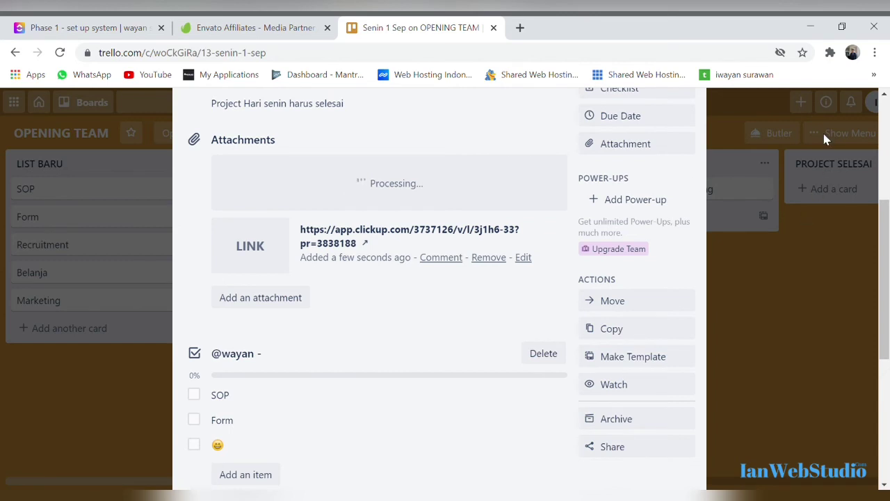
scroll(457, 359, up, 4)
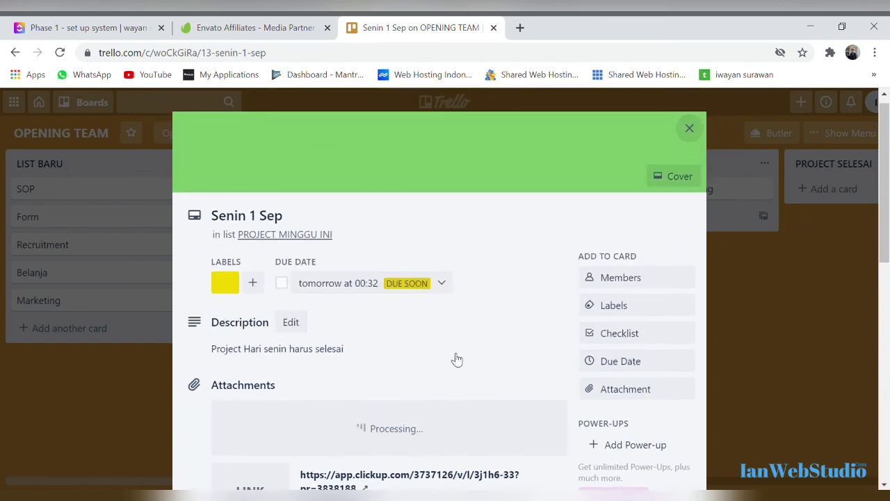
scroll(507, 303, down, 3)
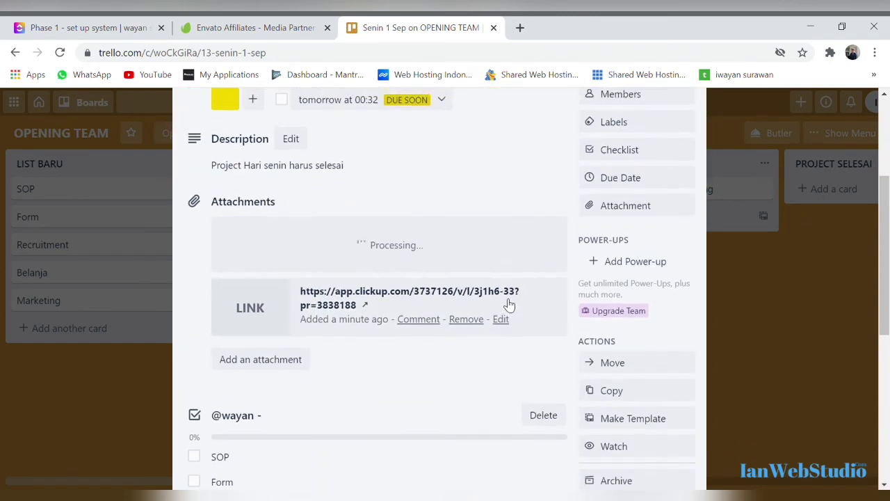
scroll(509, 304, up, 1)
scroll(507, 303, down, 6)
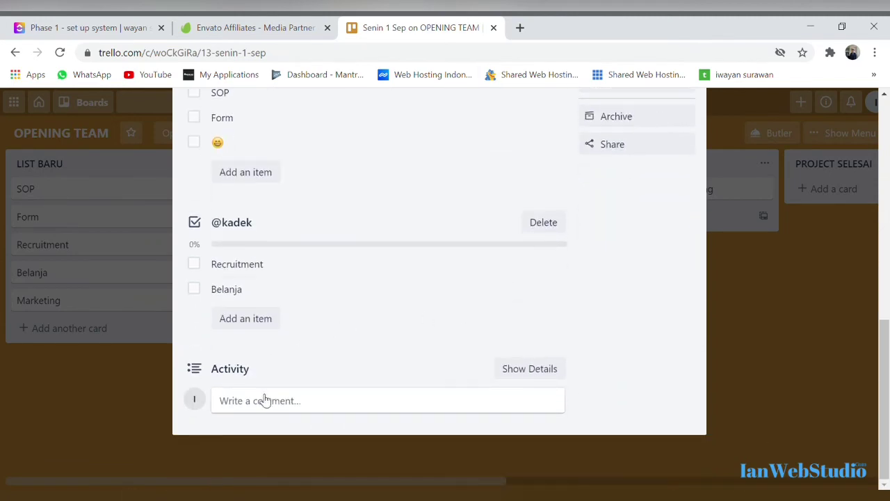
scroll(498, 327, up, 10)
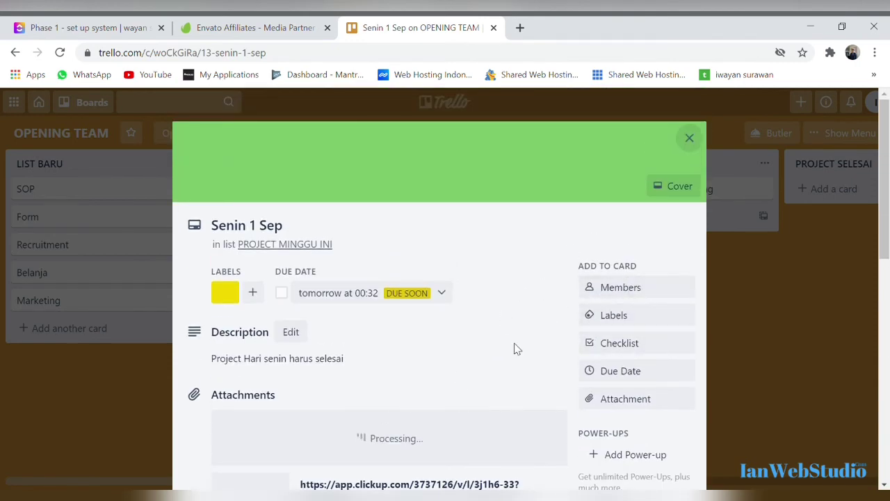
scroll(458, 377, down, 2)
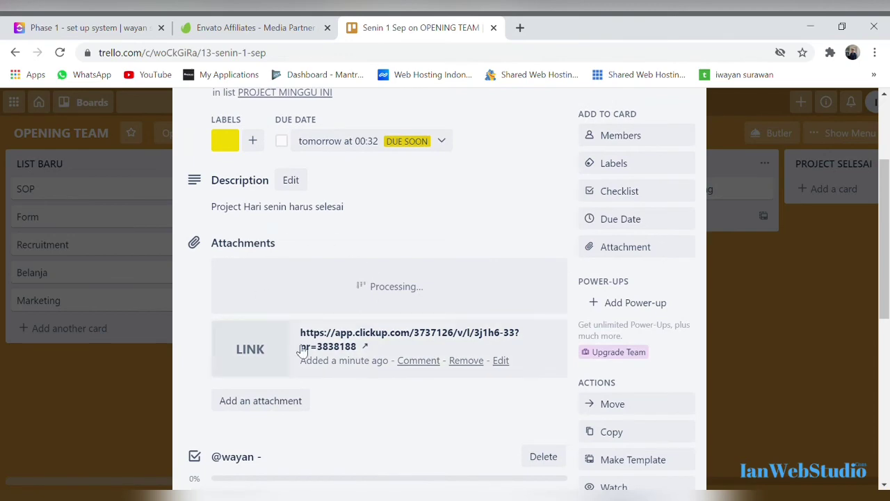
scroll(428, 408, down, 5)
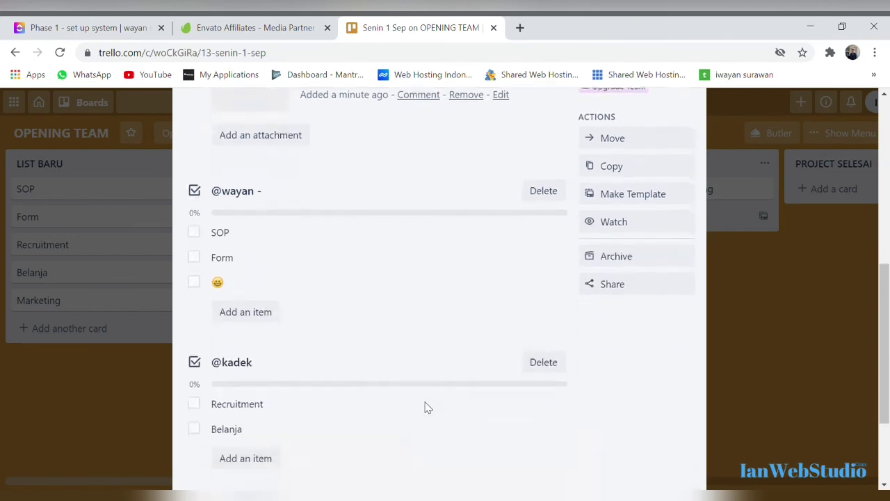
scroll(466, 227, up, 8)
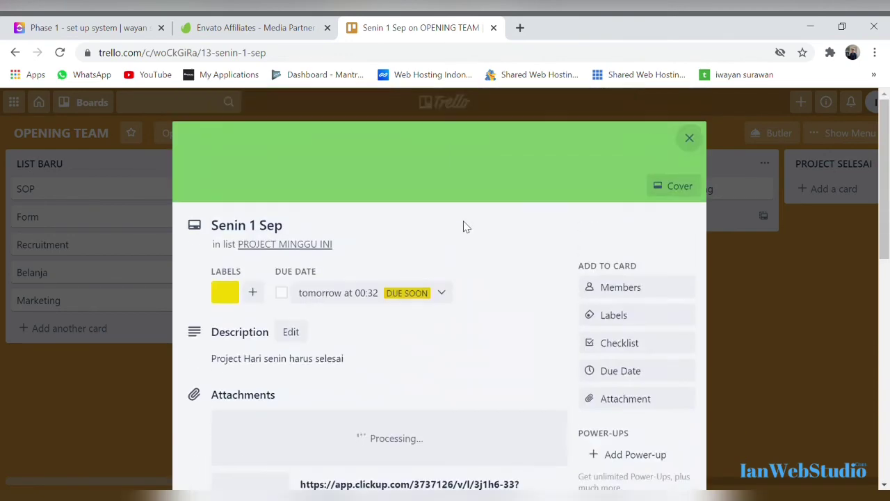
click(691, 140)
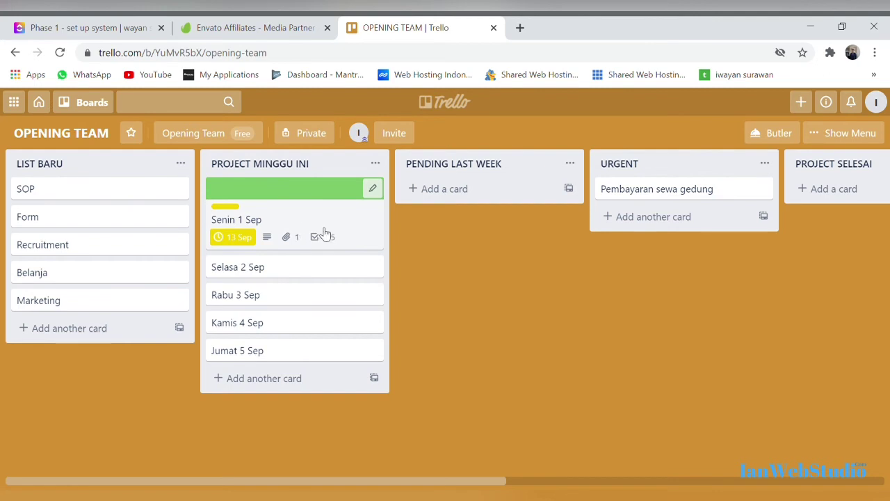
- Add a checklist to Selasa 2 Sep with items SOP Fin, SOP sales and SOP FB
click(312, 269)
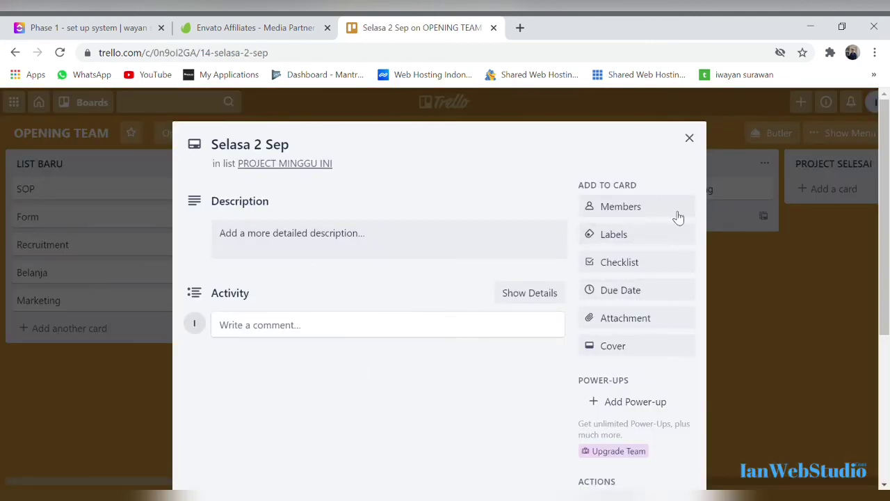
click(640, 268)
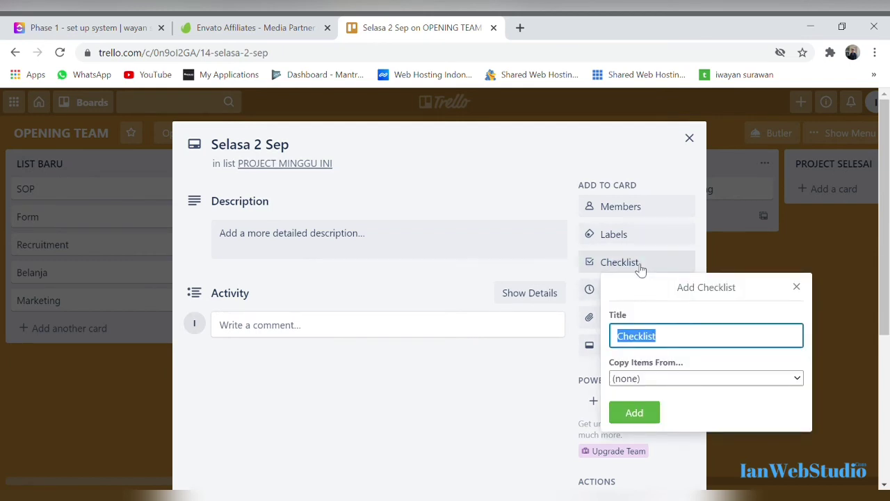
text(Wayan)
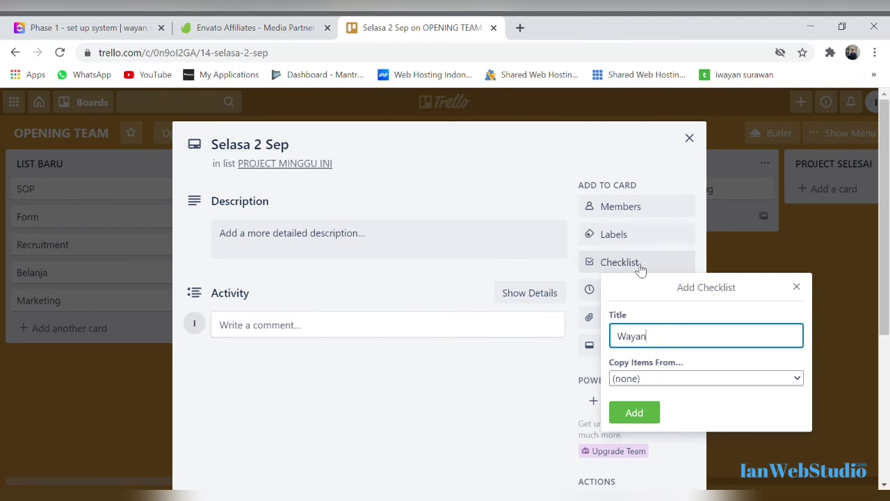
key(Return)
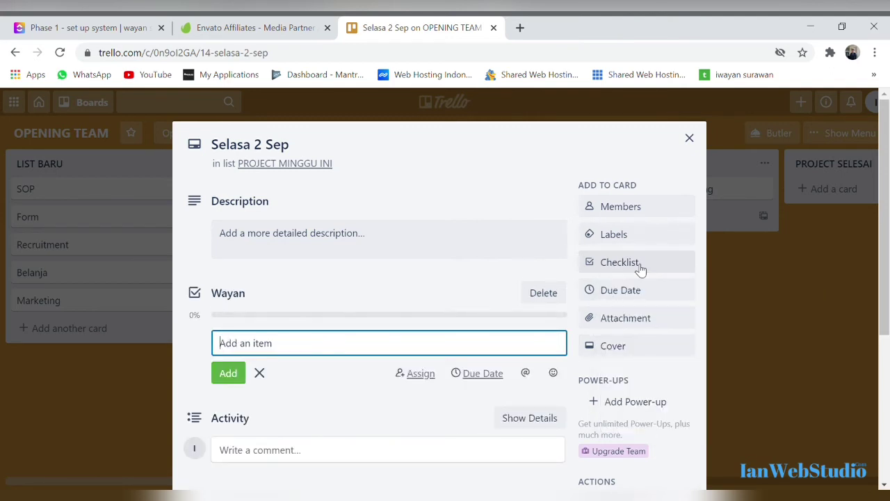
text(B)
key(BackSpace)
key(BackSpace)
text(SOP Fin)
key(Return)
text(SOP sales)
key(Return)
text(S)
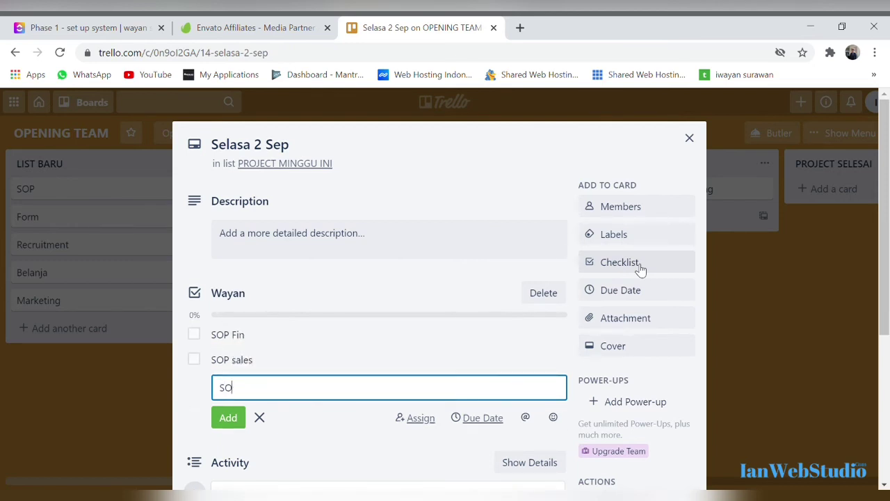
key(Return)
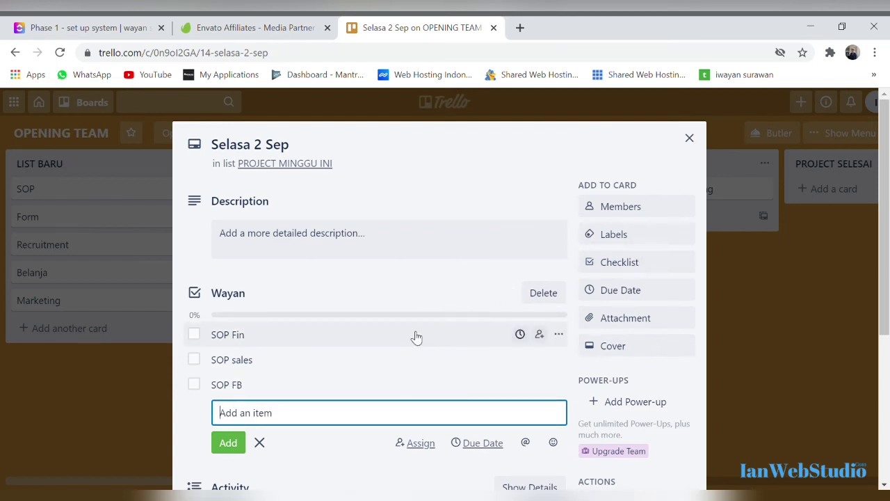
scroll(417, 338, down, 2)
scroll(452, 351, up, 2)
- Set the card's due date to 14 September 2020 and close it
click(638, 297)
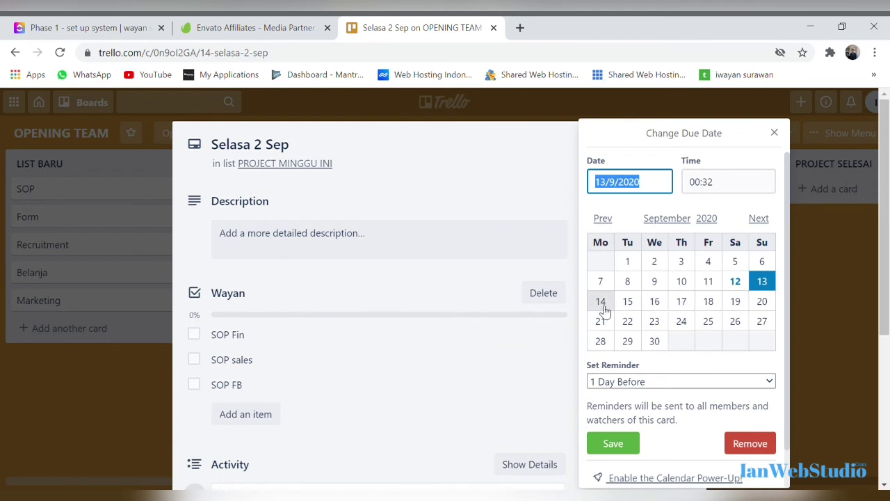
click(602, 304)
click(612, 445)
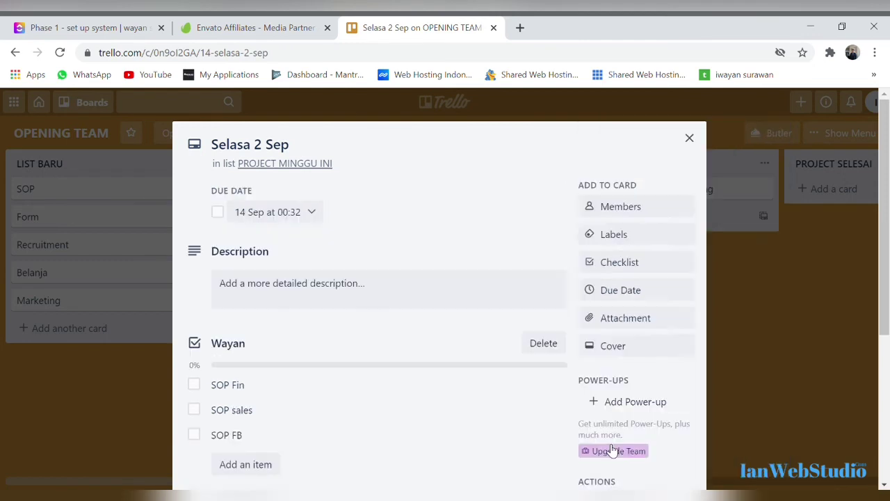
click(689, 139)
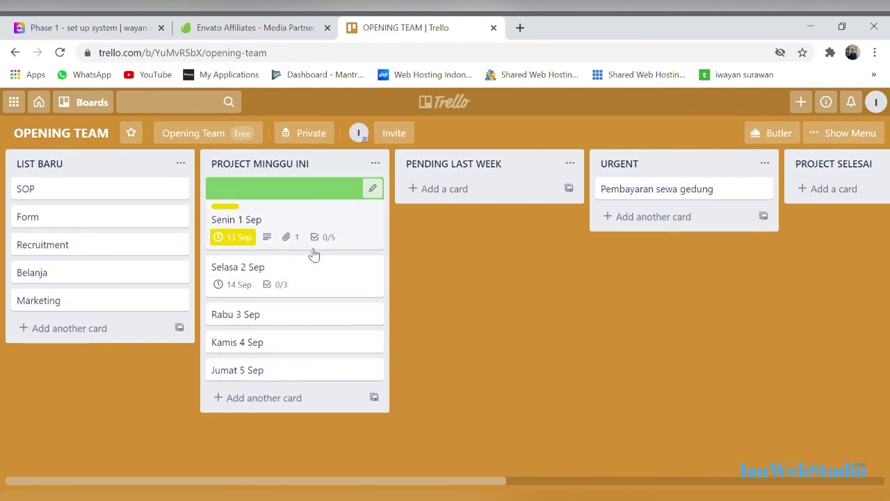
- In the Senin 1 Sep card, tick the SOP, Form and emoji checklist items
click(280, 227)
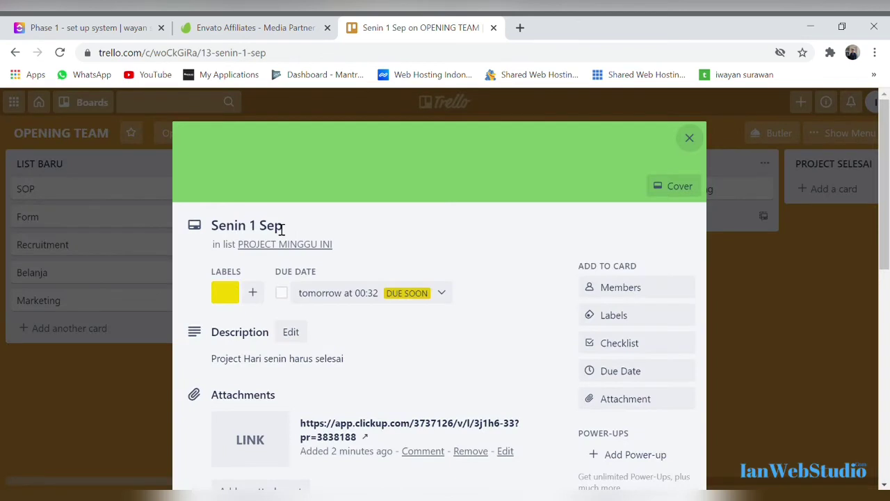
scroll(466, 312, down, 4)
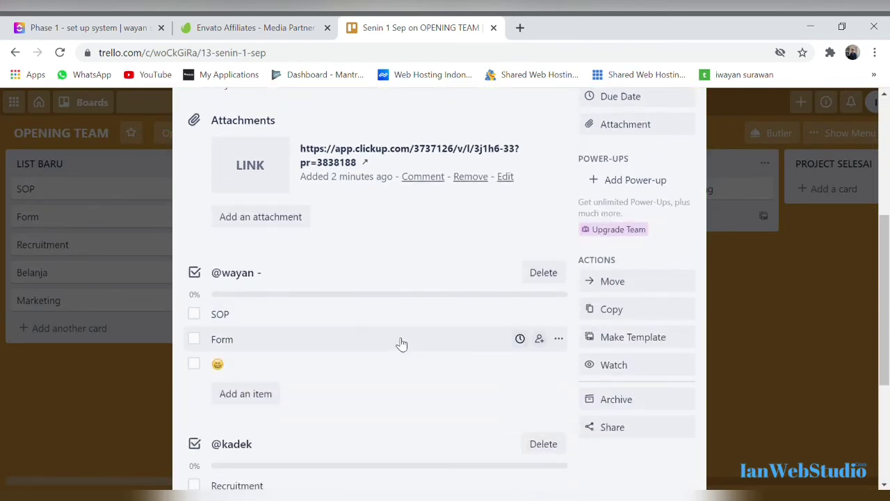
scroll(404, 347, down, 1)
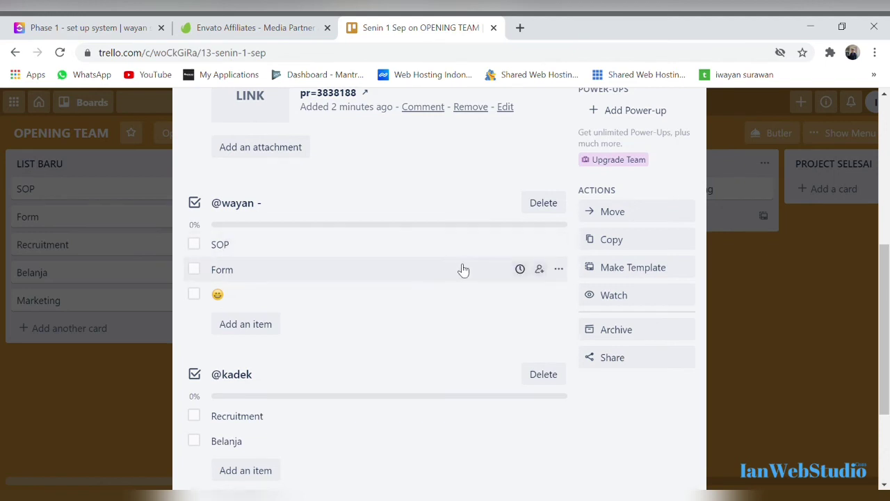
click(198, 247)
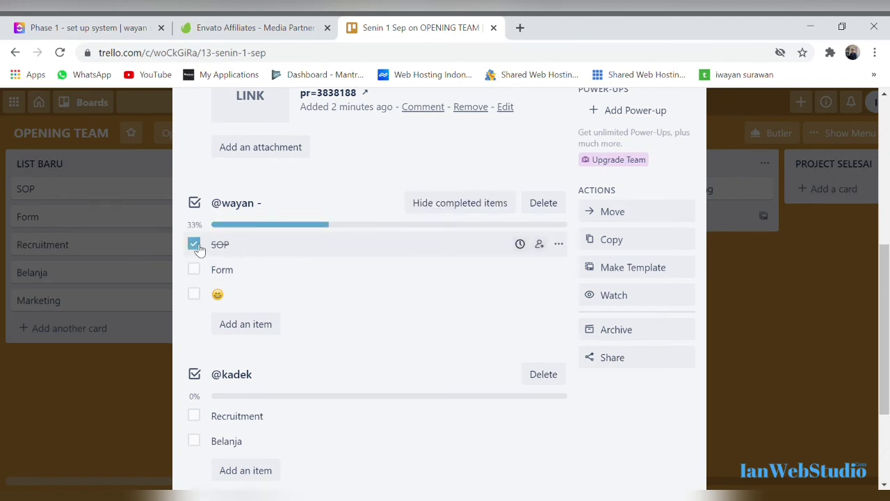
click(200, 269)
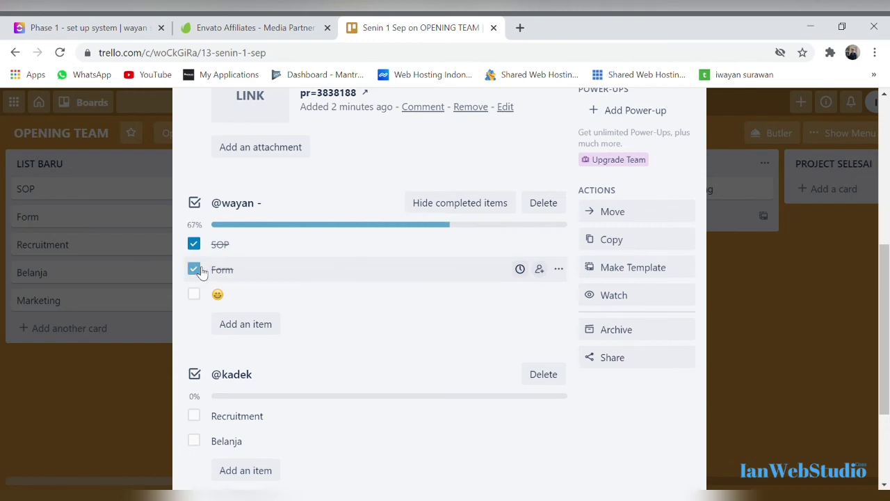
click(196, 297)
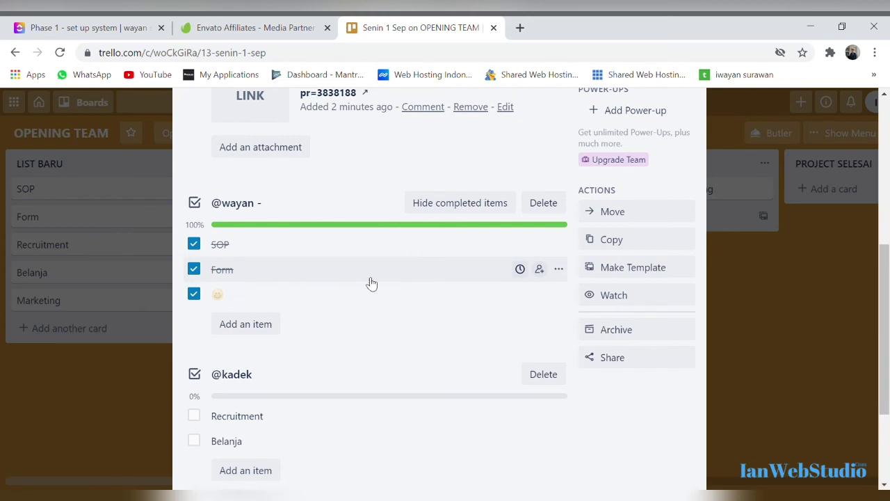
scroll(417, 313, up, 3)
scroll(417, 317, up, 1)
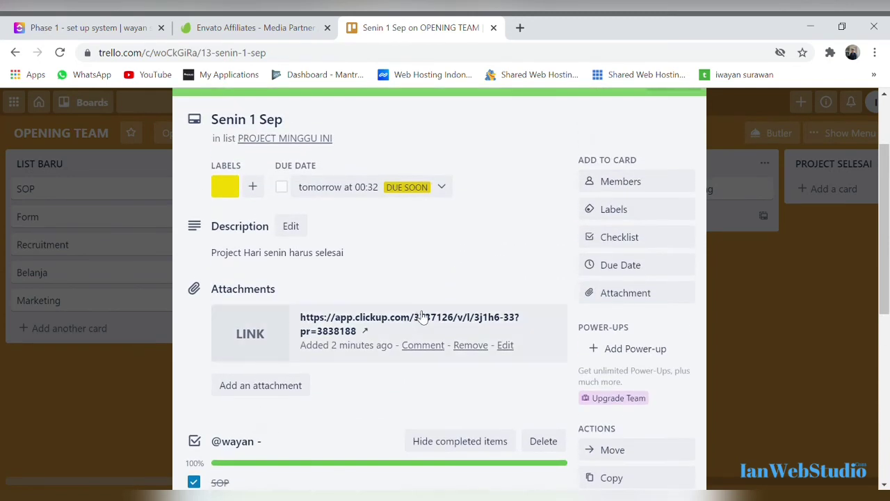
scroll(421, 316, down, 5)
scroll(422, 317, down, 1)
scroll(419, 316, up, 3)
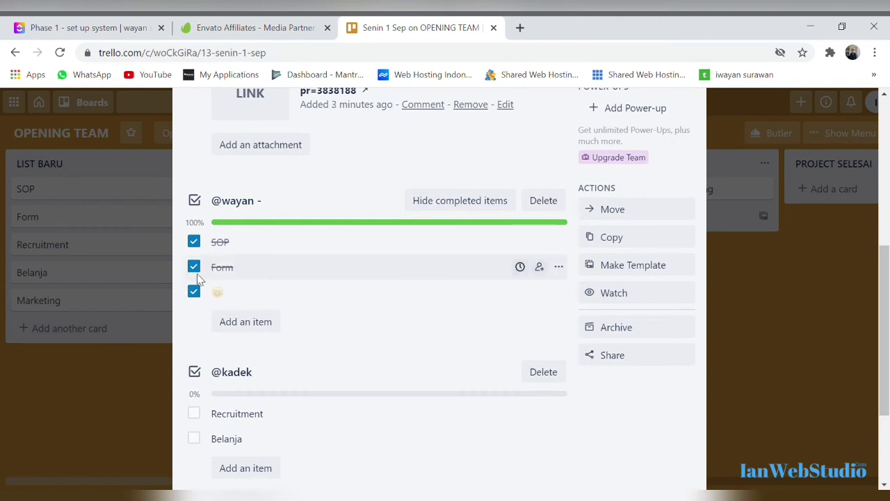
- Untick Form, tick Recruitment, and close the card
click(195, 268)
scroll(393, 324, down, 2)
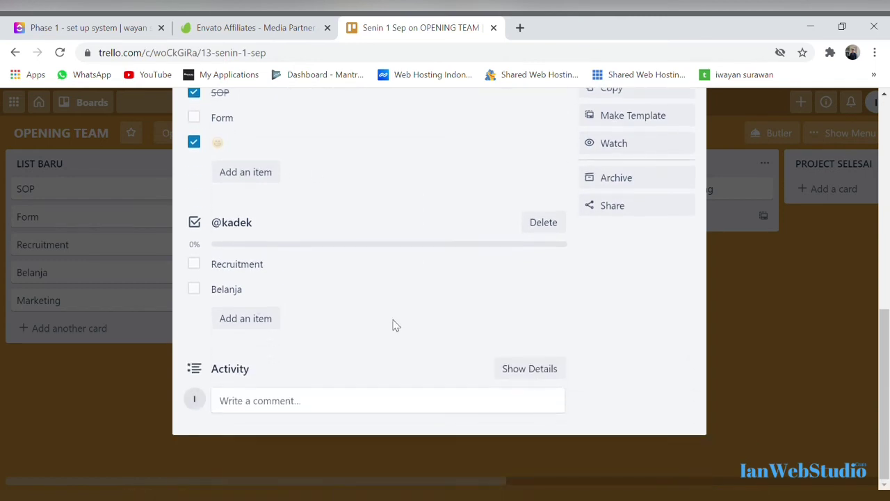
click(195, 267)
scroll(455, 290, up, 4)
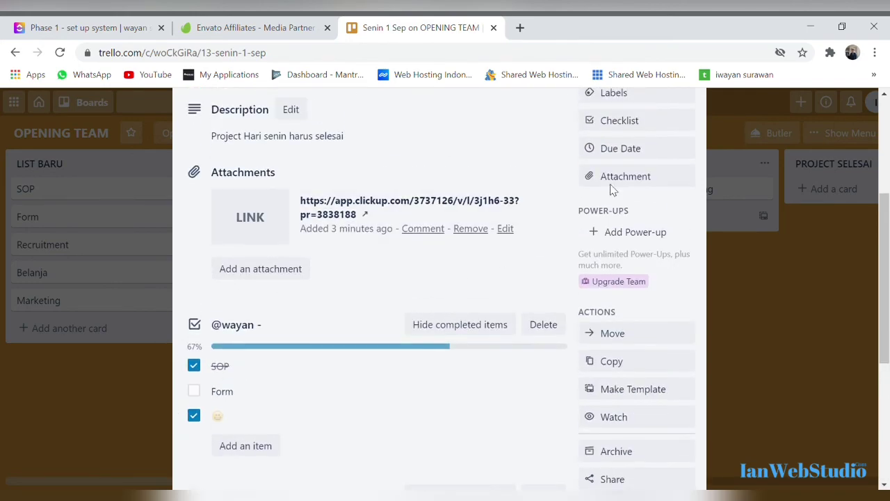
scroll(521, 252, up, 3)
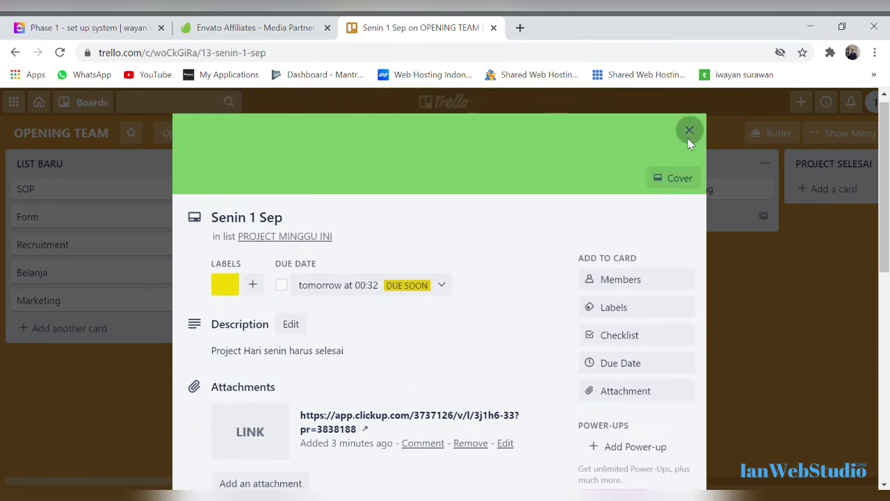
click(689, 130)
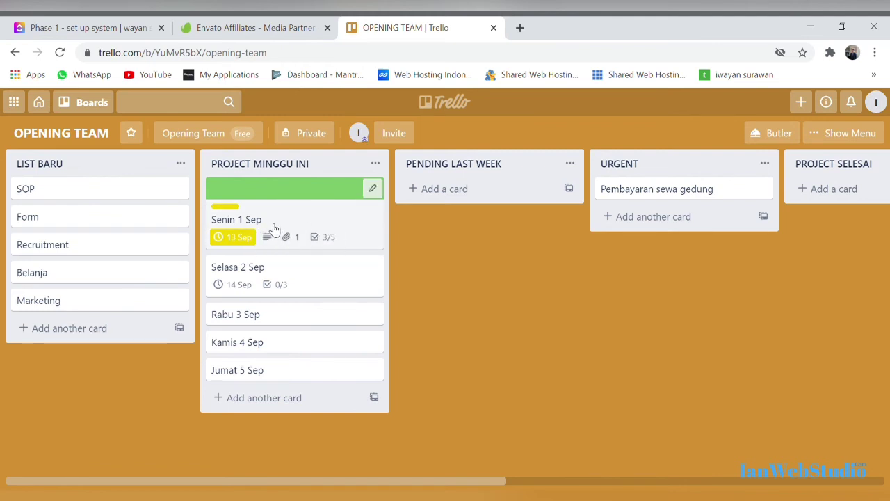
- Move Senin 1 and Selasa 2 Sep to PENDING LAST WEEK; Rabu, Kamis, Jumat to PROJECT SELESAI
drag(297, 230, 487, 235)
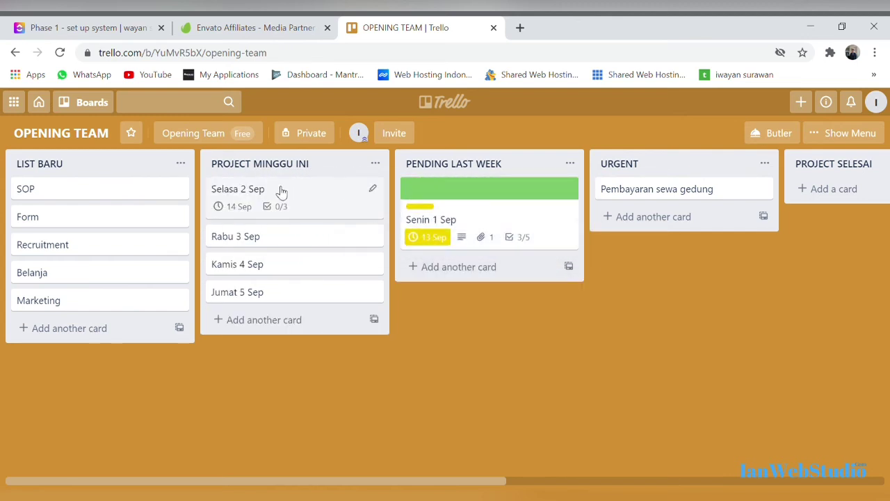
drag(283, 197, 497, 237)
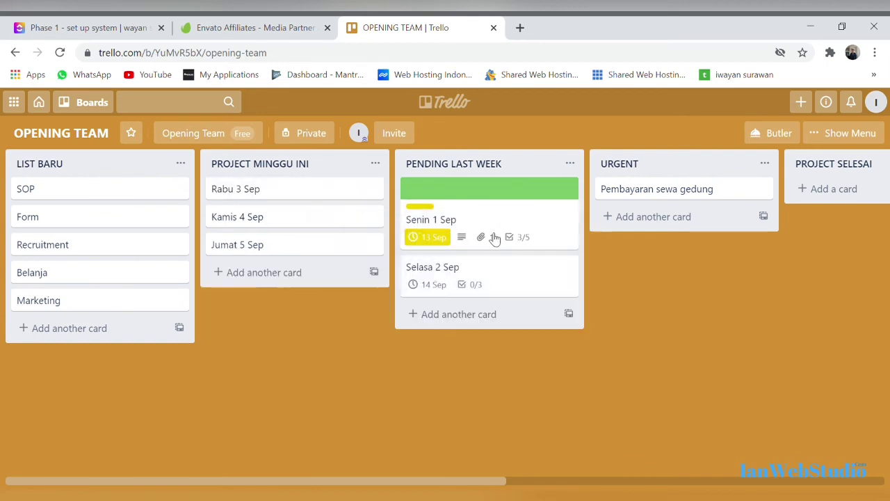
drag(258, 195, 576, 208)
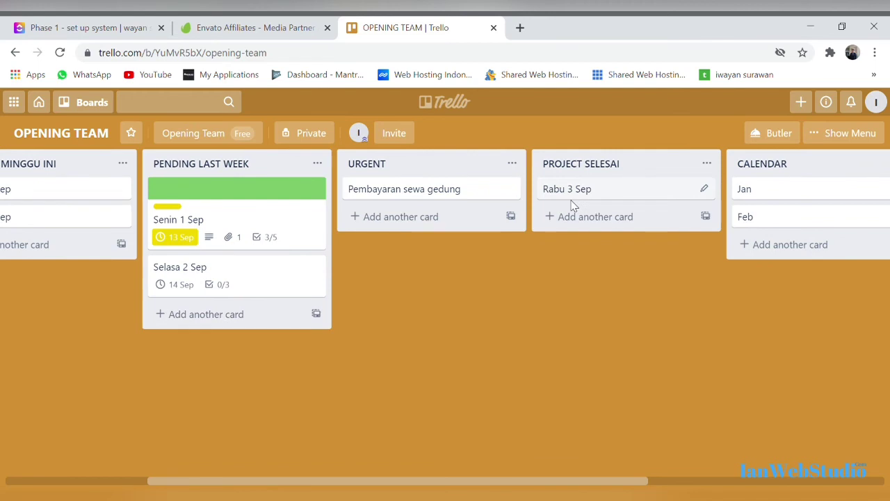
drag(58, 198, 637, 226)
drag(35, 198, 635, 257)
scroll(346, 344, left, 3)
scroll(342, 348, left, 2)
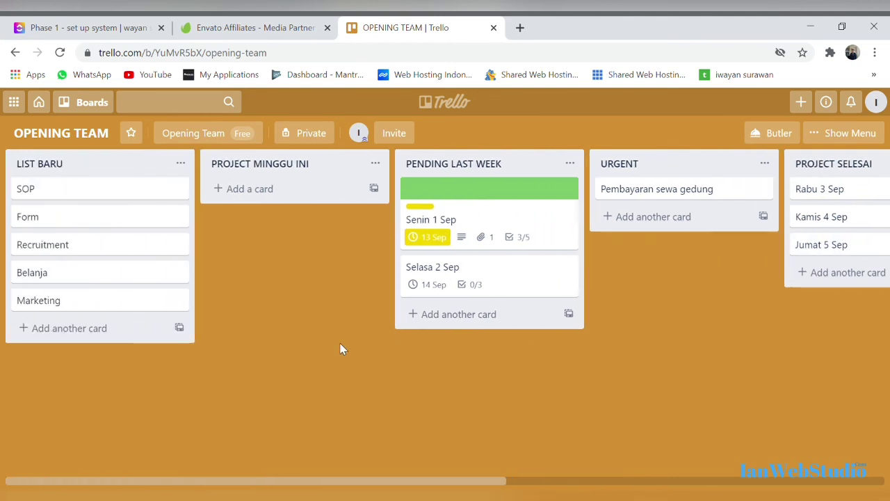
- Add a checklist with the item Bayar to the Pembayaran sewa gedung card
click(688, 189)
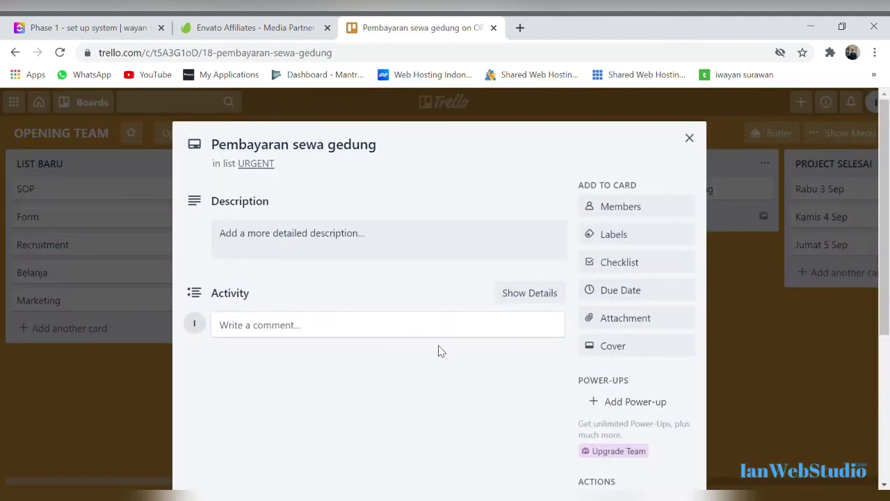
click(621, 268)
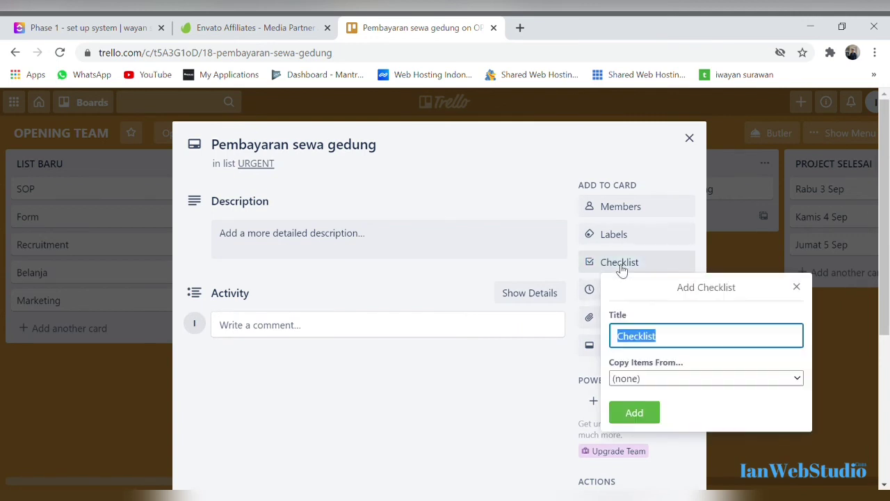
key(Return)
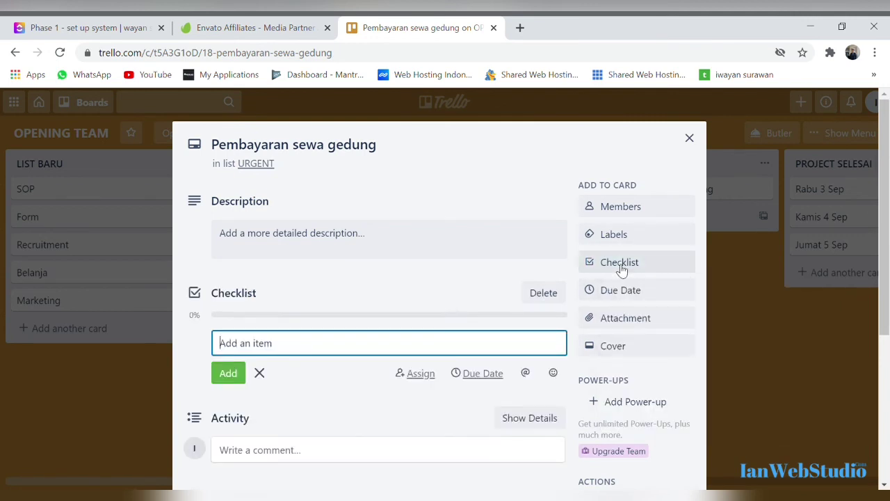
text(Bayar)
key(Return)
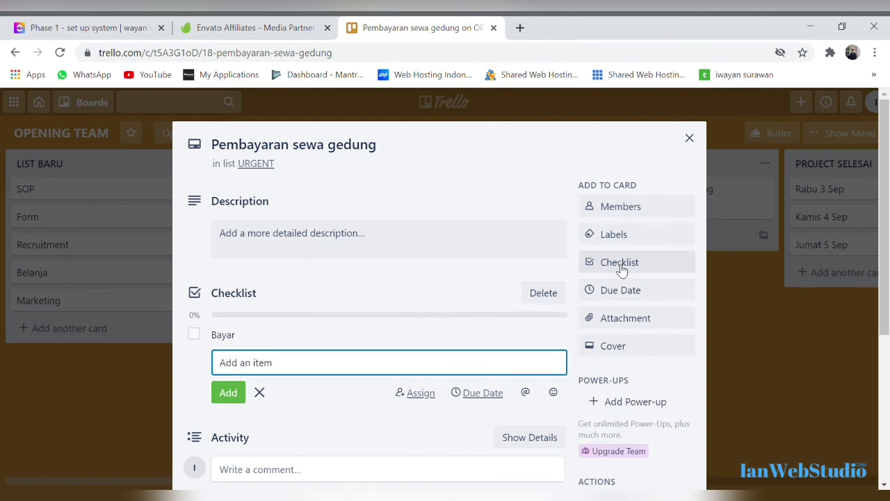
- Give the card a 14 Sep due date and red label, then close it
click(635, 298)
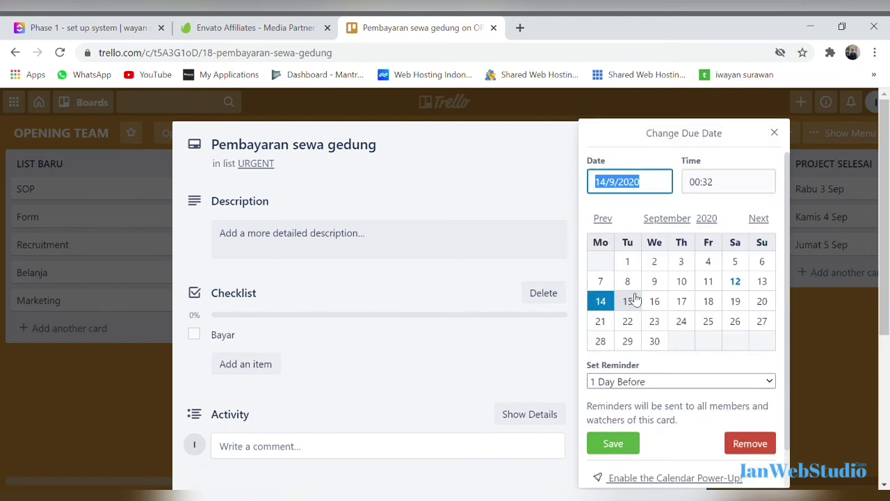
click(624, 444)
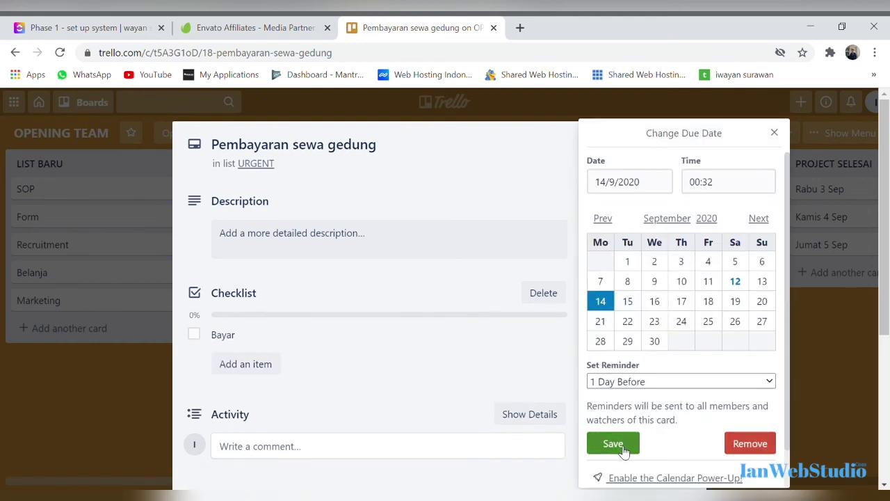
click(649, 238)
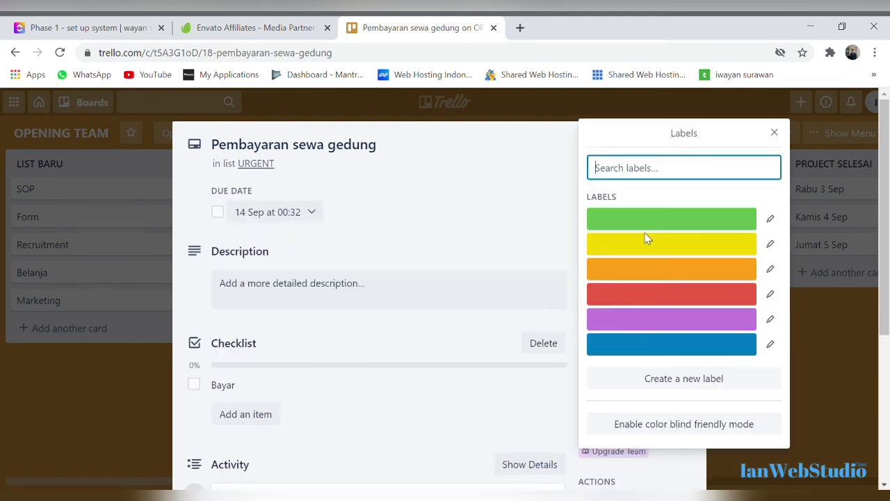
click(678, 303)
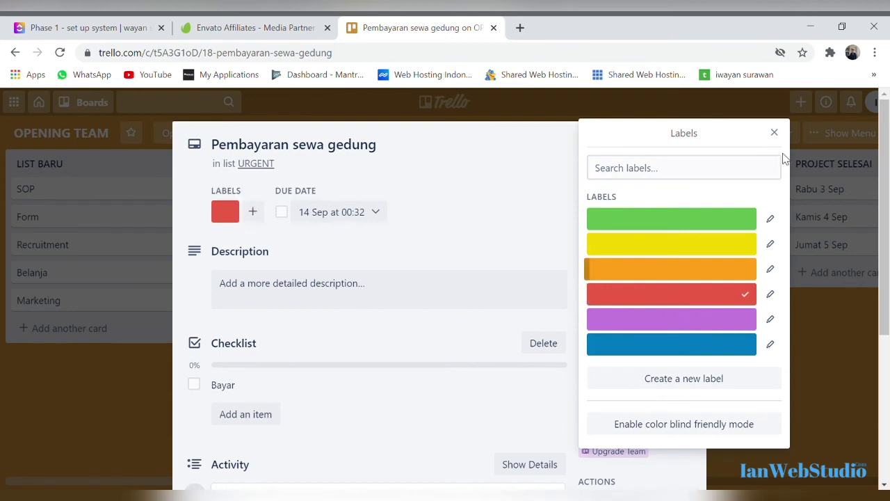
click(775, 132)
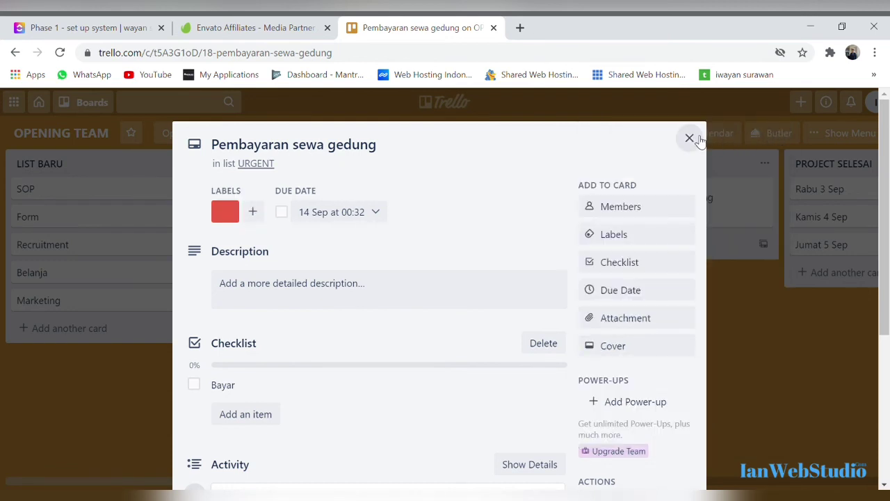
click(690, 137)
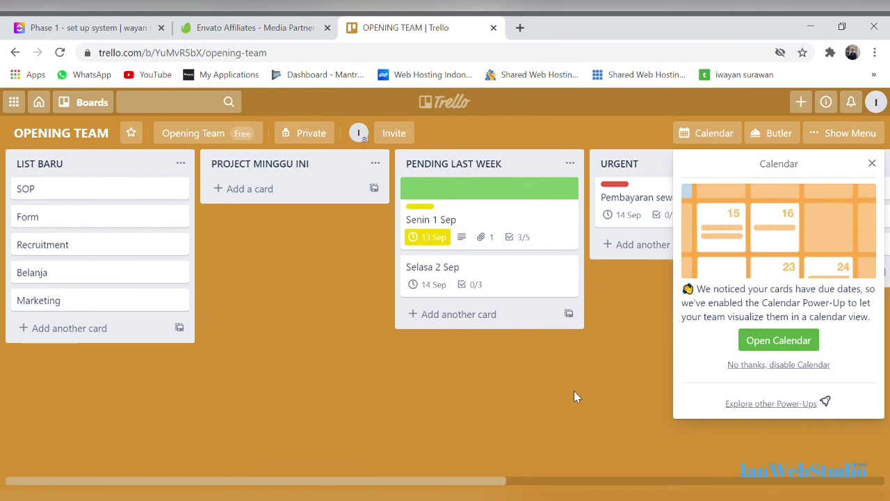
click(574, 391)
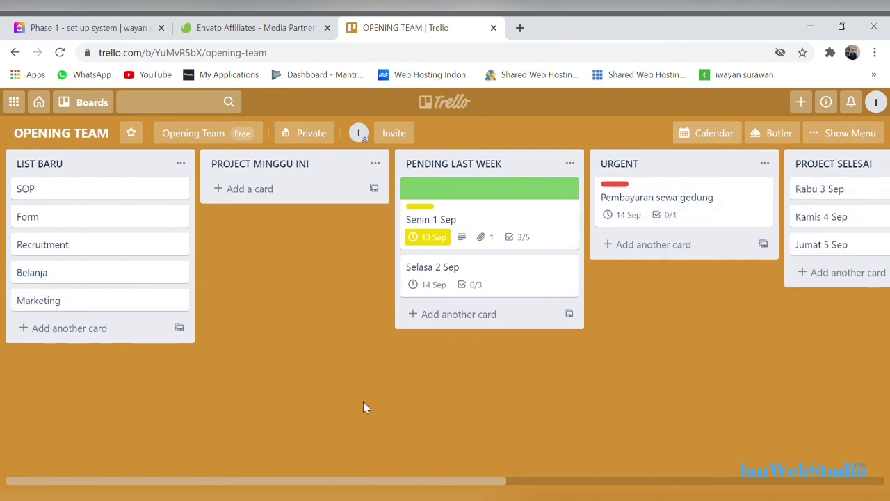
scroll(363, 405, right, 5)
scroll(363, 406, left, 4)
scroll(363, 407, left, 1)
scroll(659, 323, right, 1)
scroll(659, 323, left, 1)
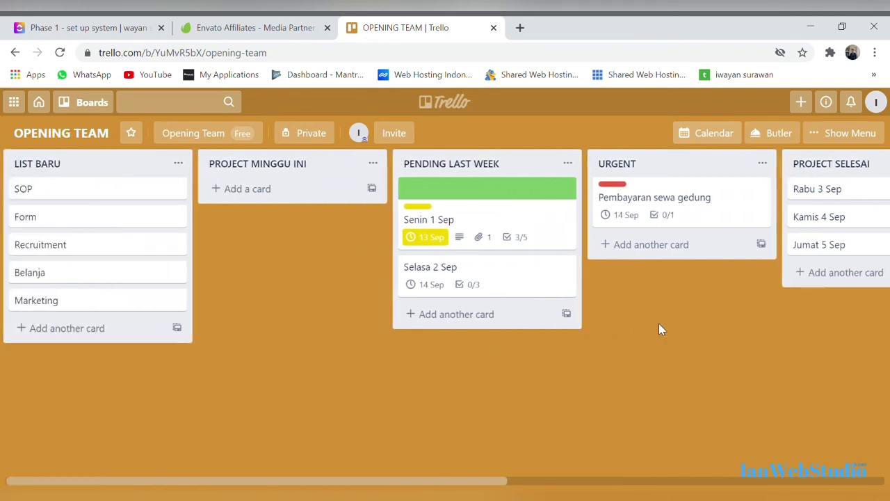
click(666, 200)
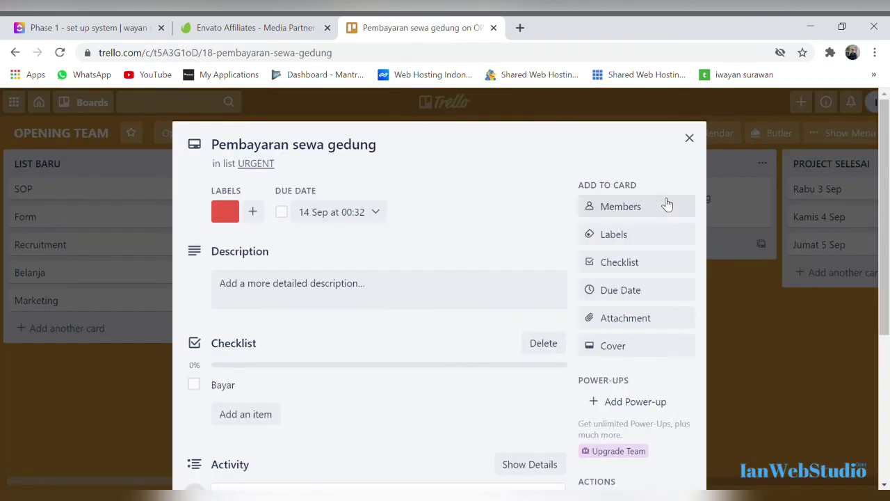
click(689, 139)
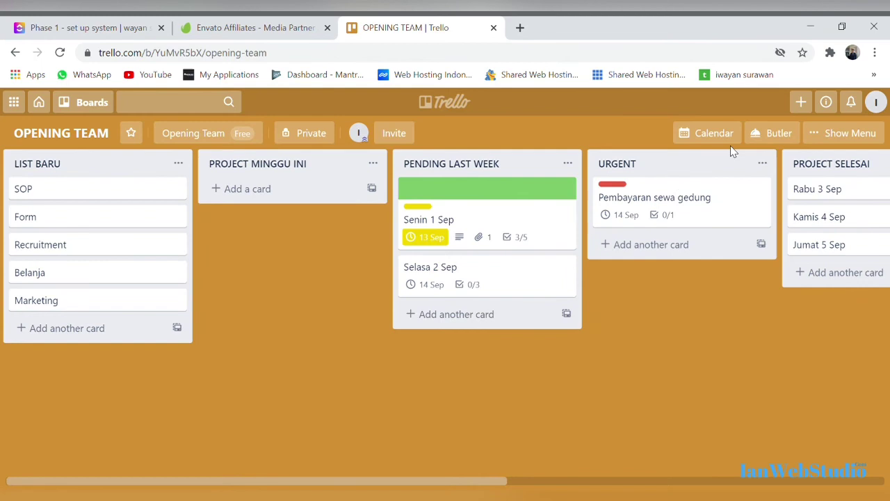
- View the September 2020 calendar, then return to the OPENING TEAM board's lists
click(707, 137)
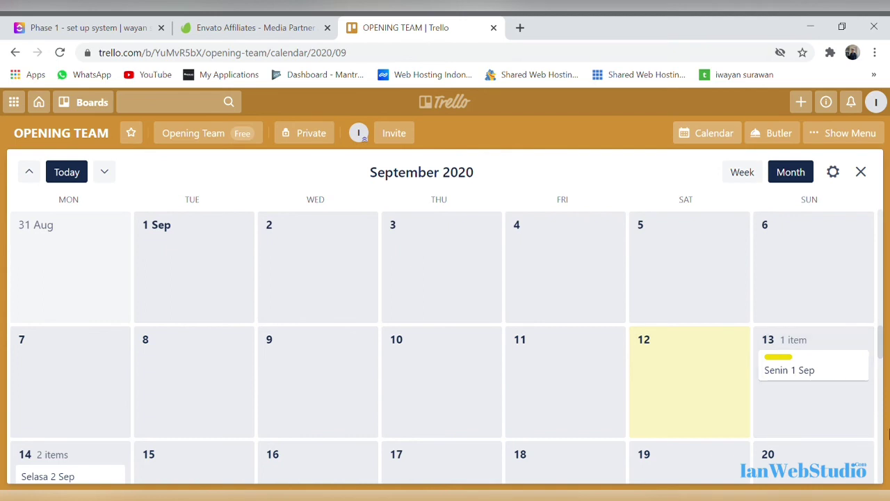
mouse_move(882, 350)
mouse_down()
mouse_move(881, 367)
mouse_move(882, 338)
mouse_move(886, 361)
mouse_up()
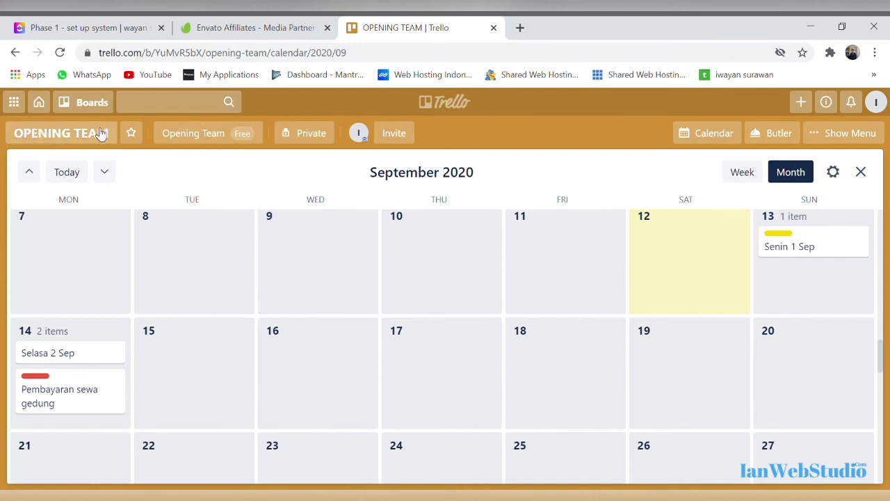
click(77, 137)
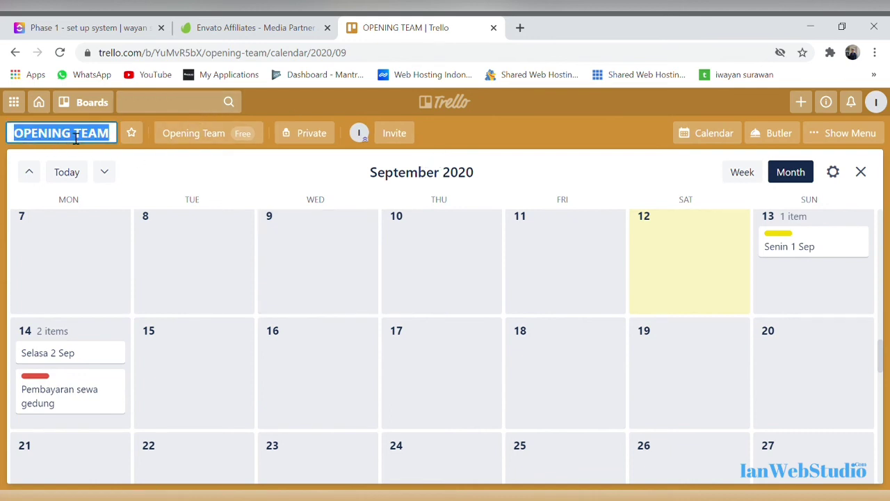
click(180, 139)
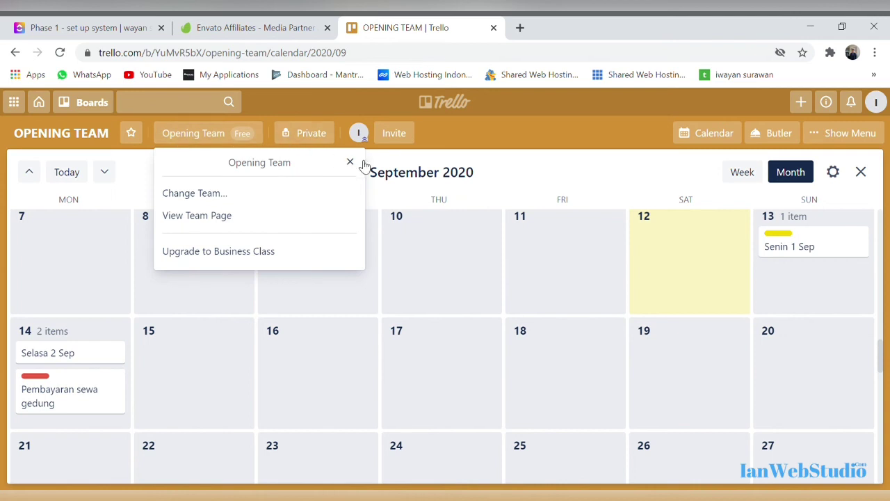
click(584, 137)
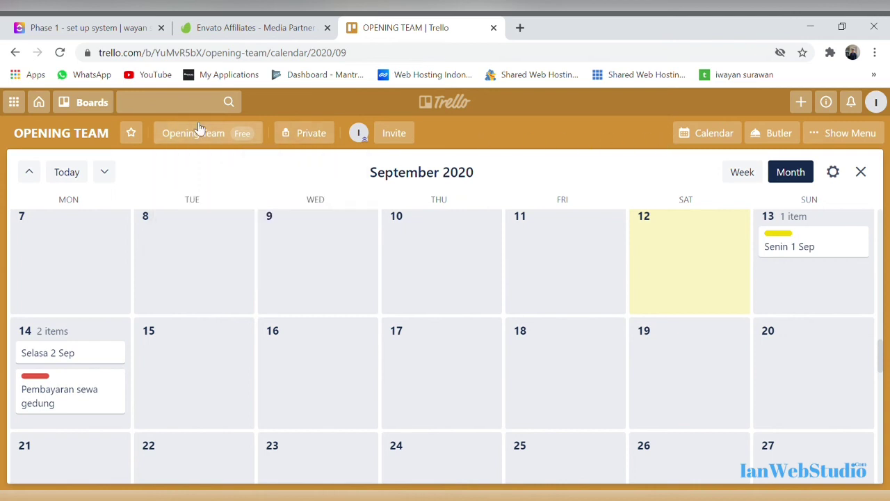
click(90, 103)
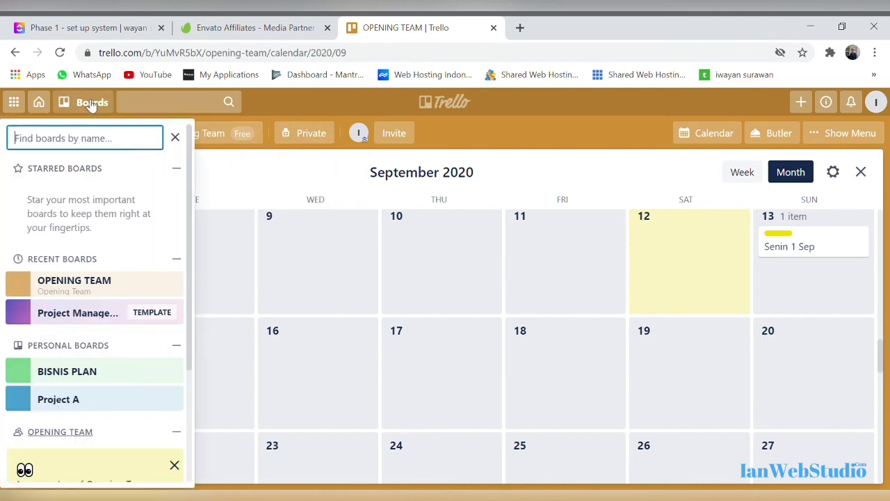
click(81, 292)
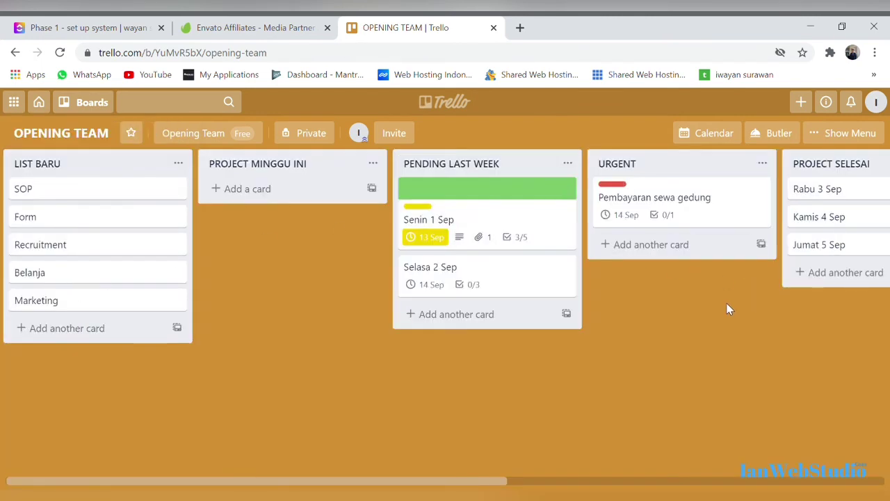
- Add a card titled 'Senin 7 sep' to the PROJECT MINGGU INI list
scroll(717, 359, right, 3)
scroll(717, 359, left, 3)
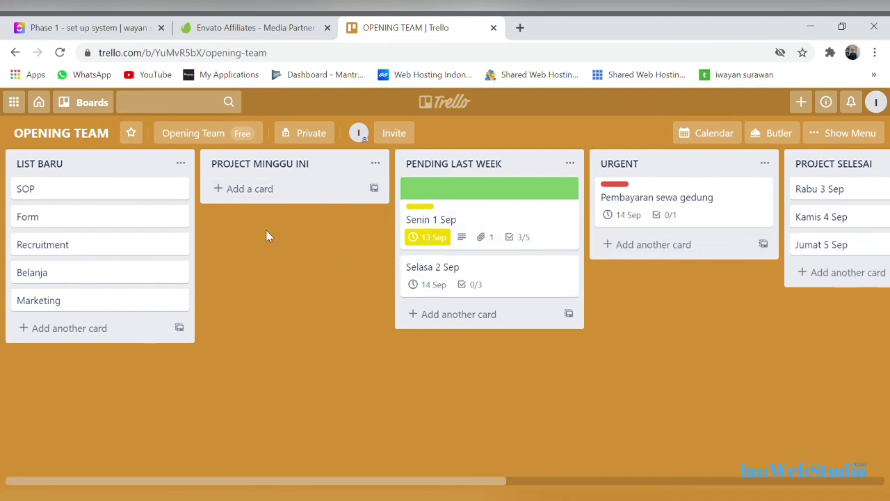
click(242, 192)
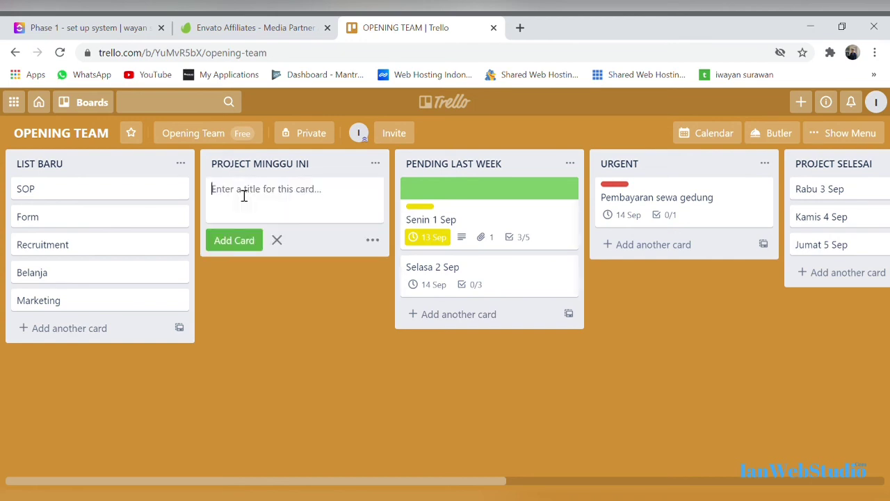
text(Senin 7 sep)
key(Return)
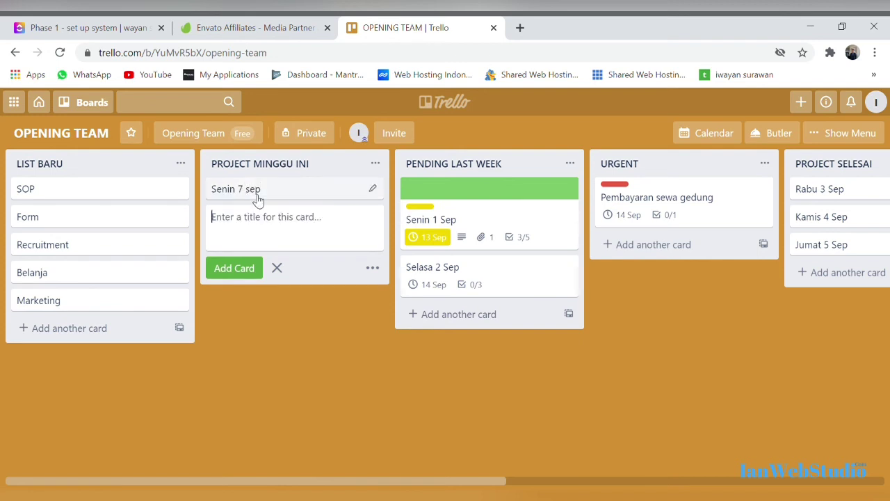
scroll(646, 352, right, 7)
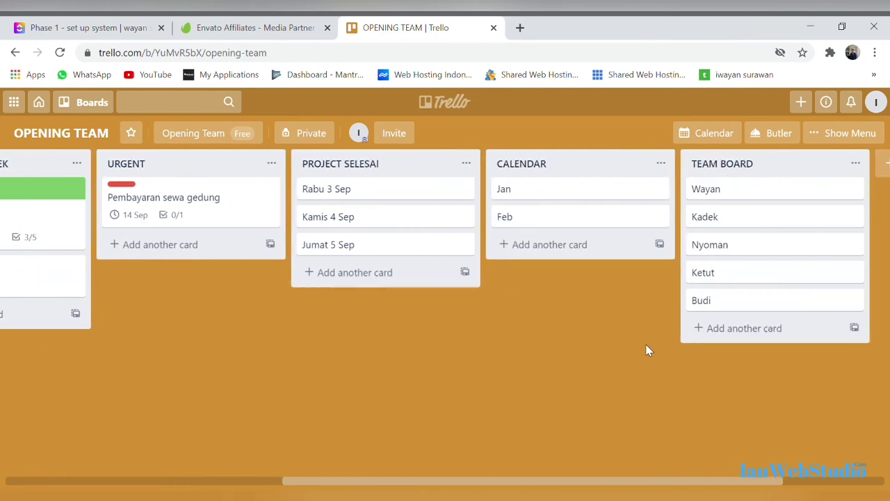
scroll(313, 335, left, 7)
scroll(225, 333, left, 1)
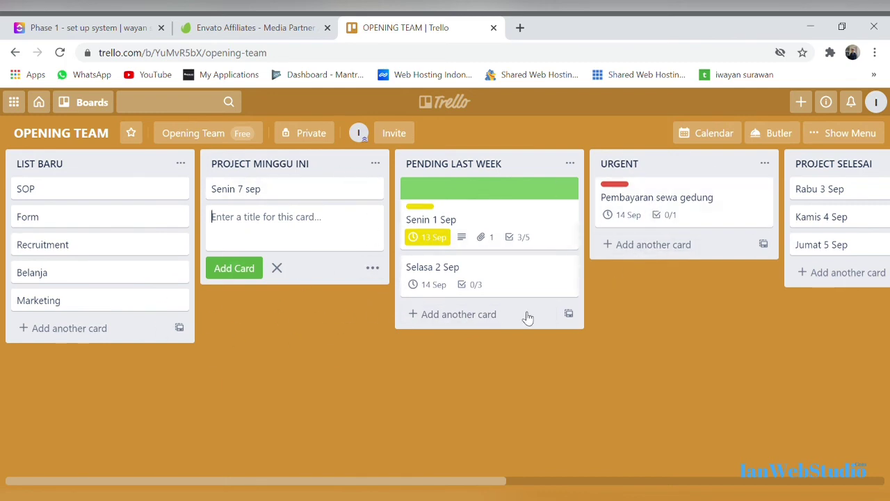
scroll(692, 329, right, 2)
scroll(692, 329, right, 12)
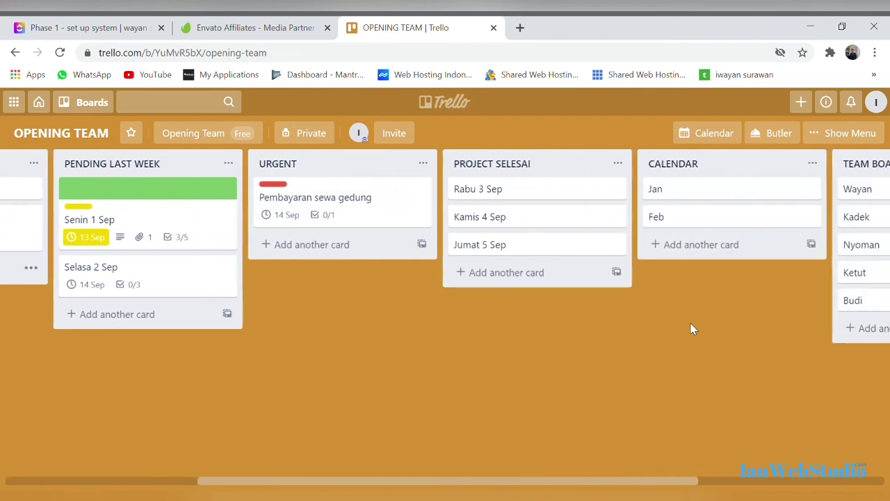
- Create a PENDING THIS MONTH list and move it right after PENDING LAST WEEK
click(809, 171)
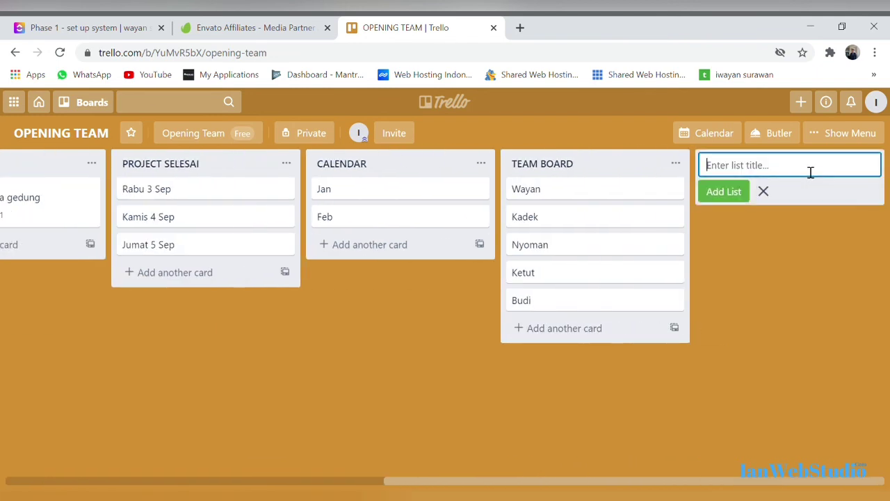
text(PENDING THIS MONTH)
key(Return)
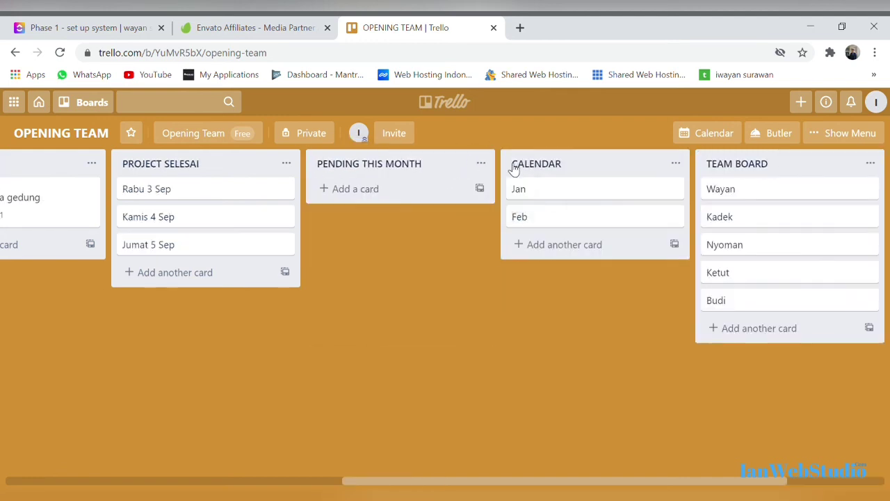
drag(512, 171, 451, 177)
scroll(449, 309, left, 5)
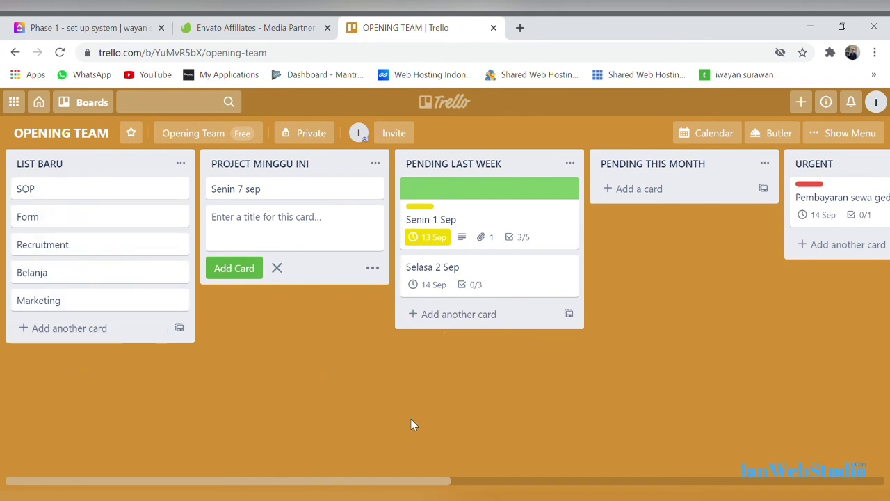
scroll(413, 424, right, 5)
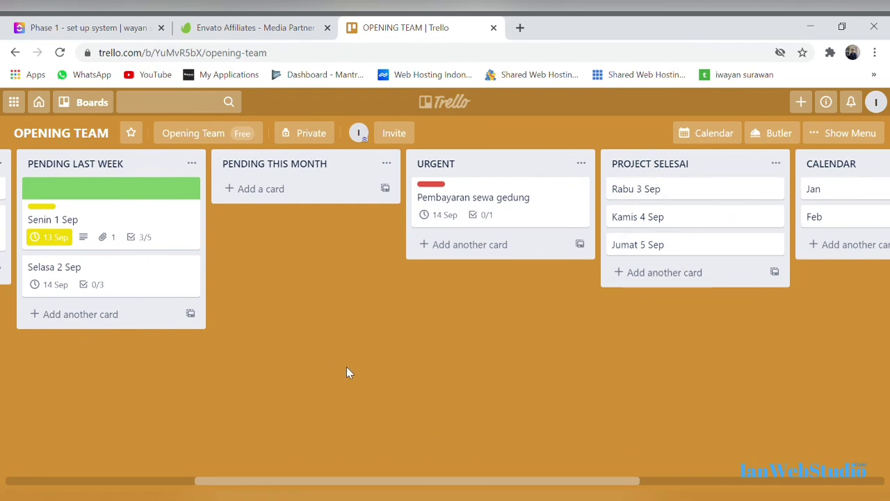
scroll(245, 323, left, 5)
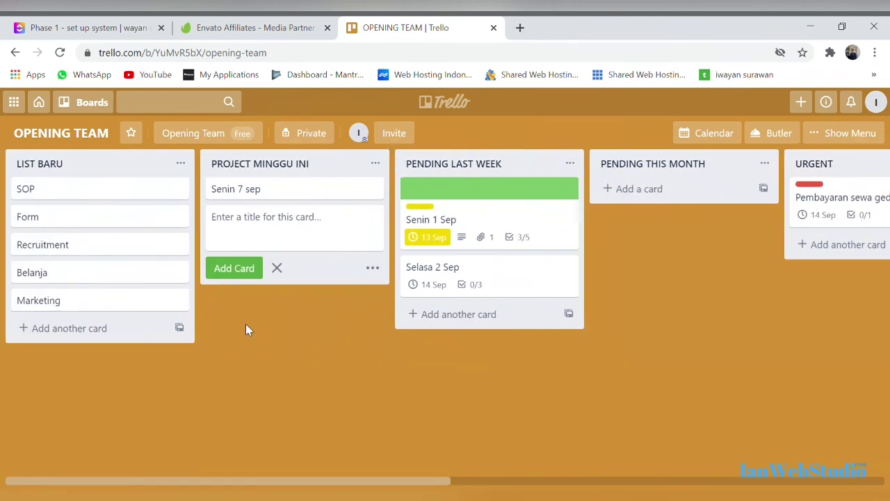
scroll(245, 329, right, 6)
scroll(245, 329, left, 3)
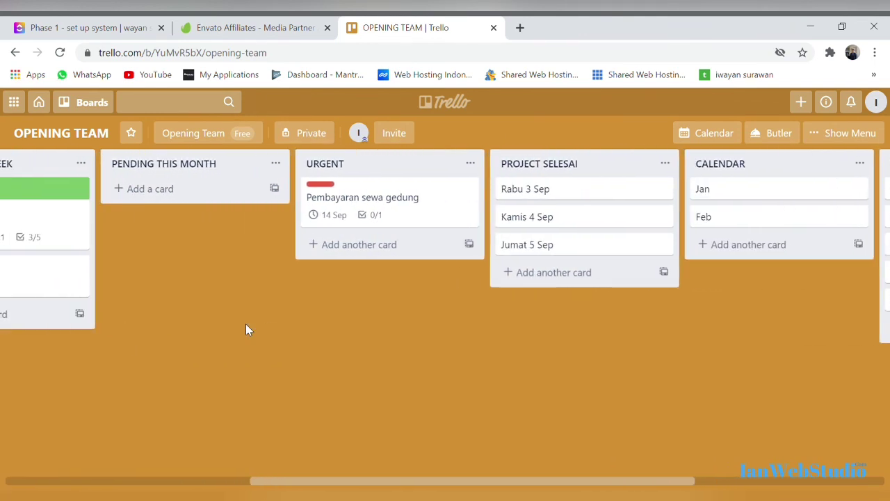
scroll(245, 329, left, 1)
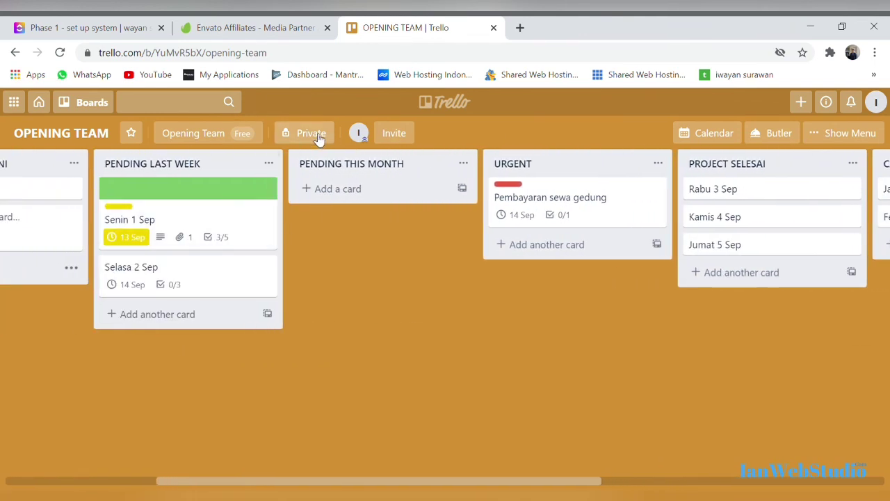
click(358, 133)
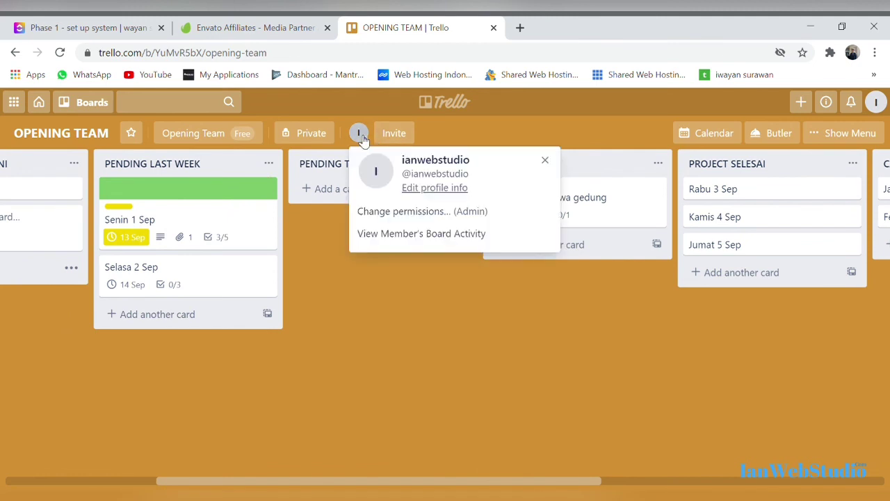
click(382, 297)
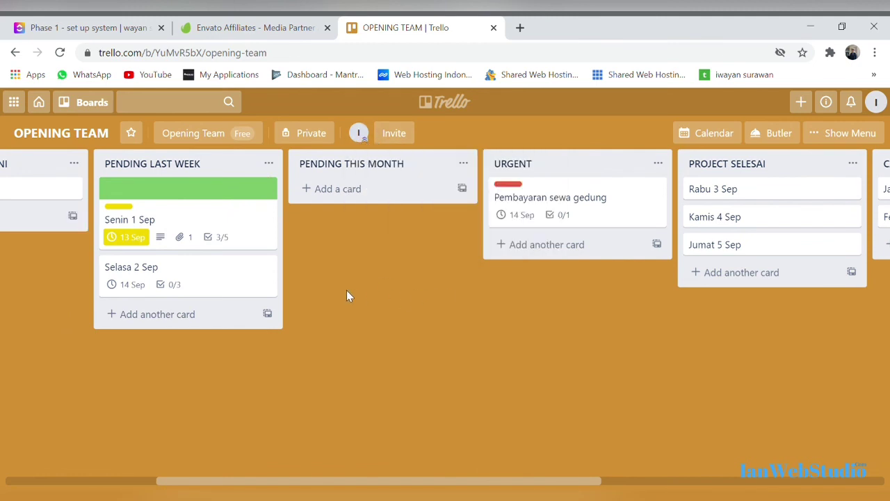
scroll(346, 291, right, 8)
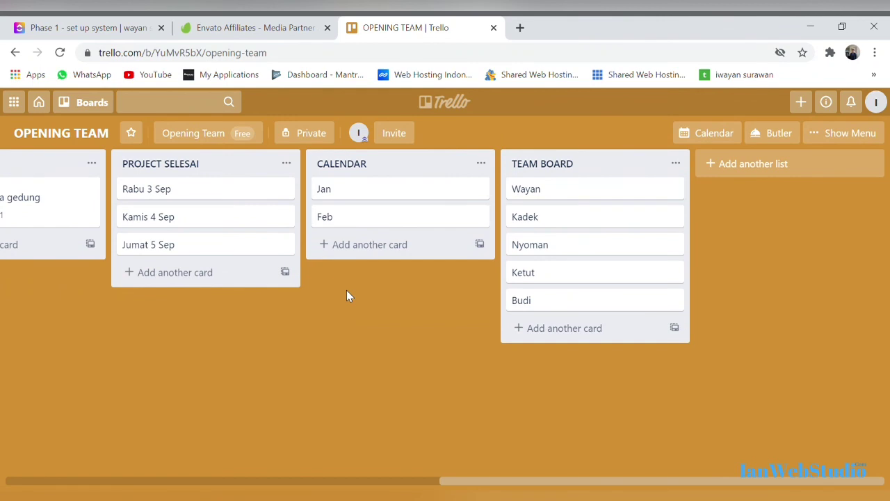
scroll(457, 300, left, 10)
scroll(457, 300, left, 3)
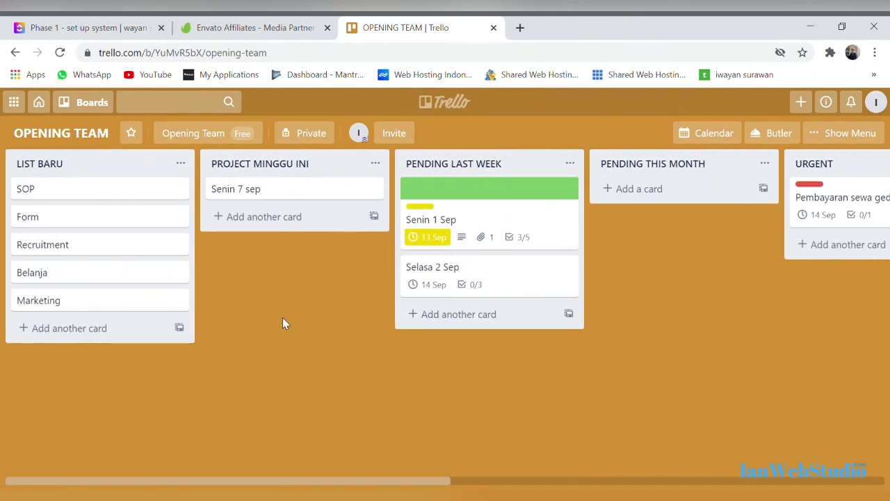
scroll(282, 322, right, 4)
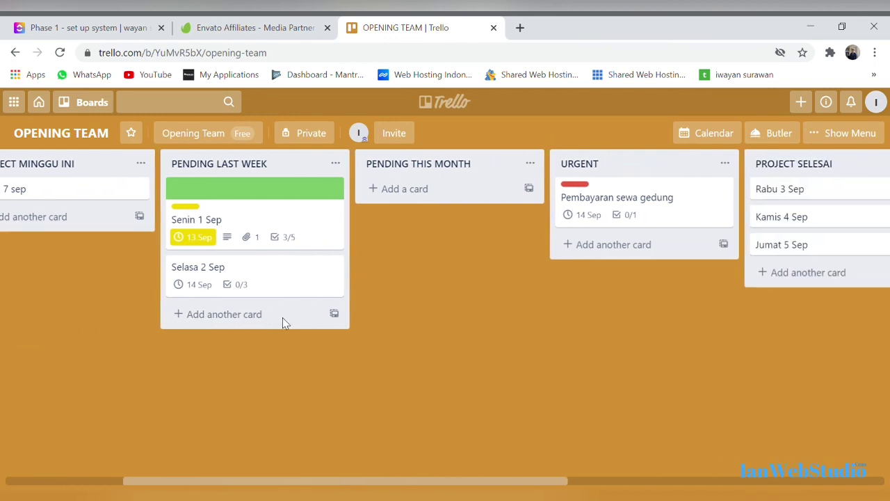
scroll(466, 322, right, 10)
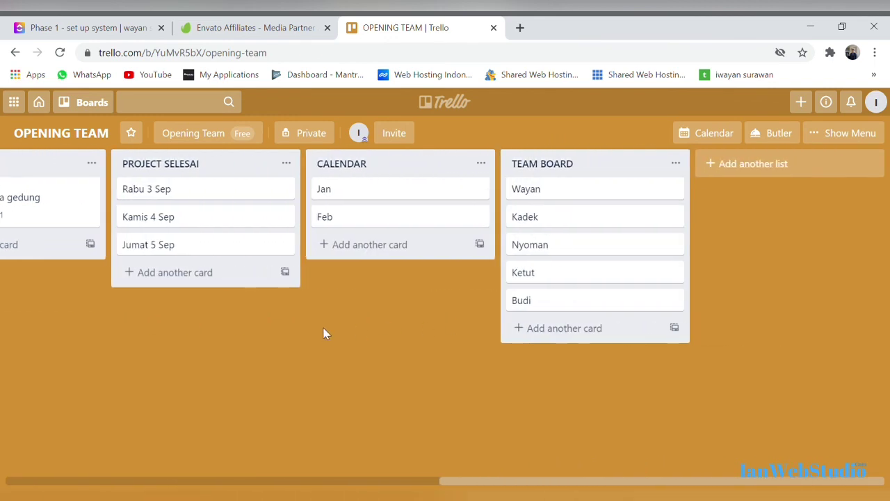
scroll(311, 331, left, 12)
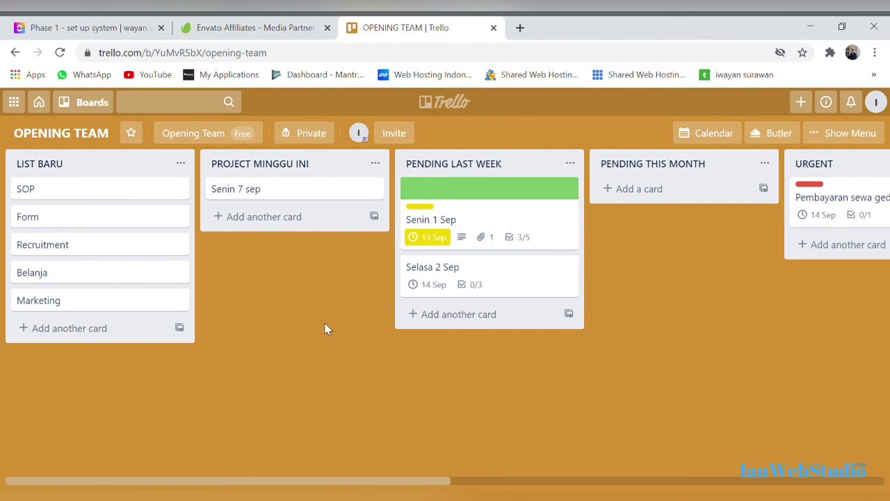
- Open a new Chrome tab and load the Screen Stream address 192.168.1.2:8080
click(522, 27)
click(508, 56)
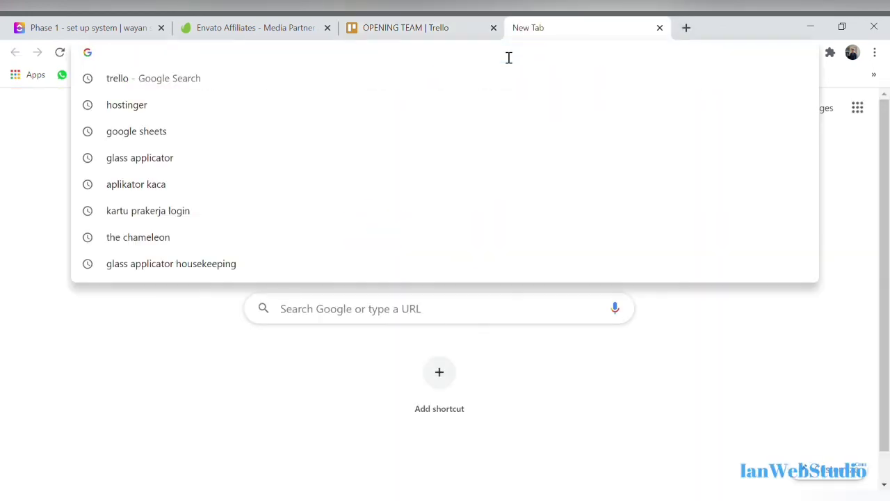
text(HTT)
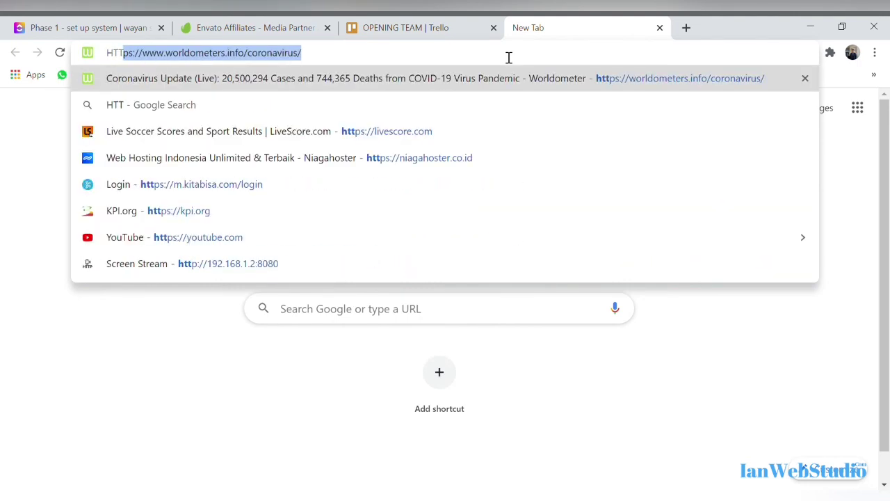
text(P)
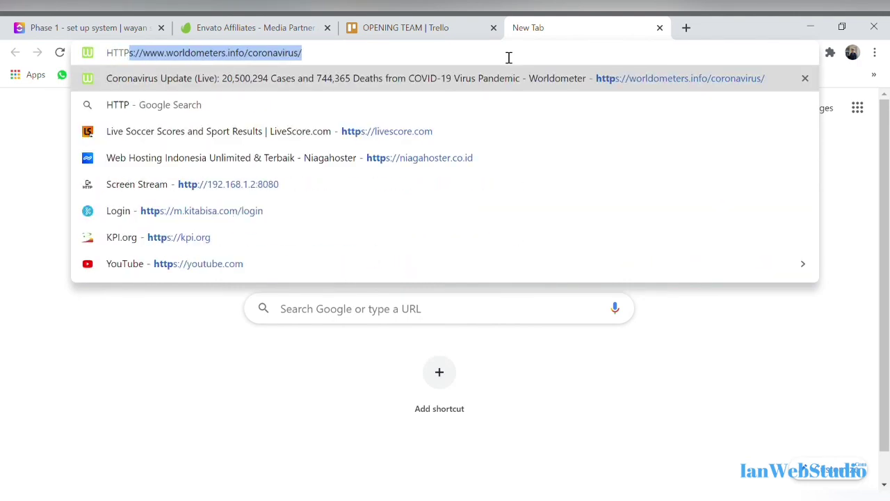
text(:)
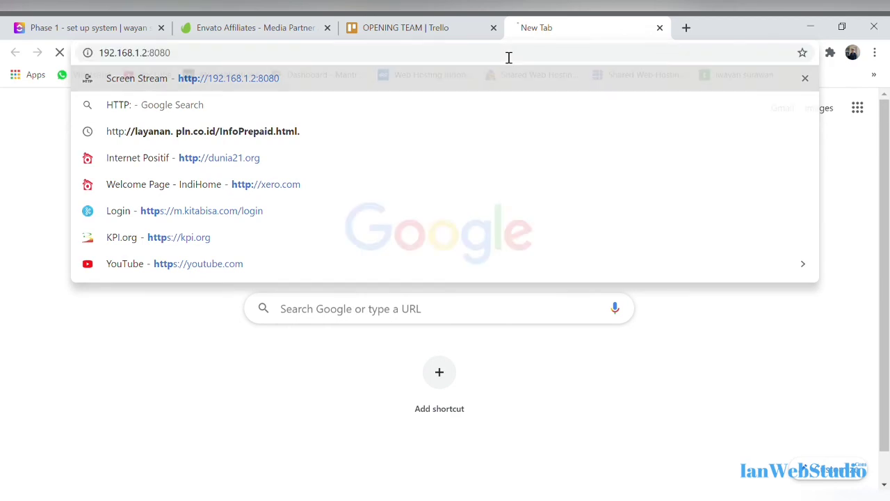
key(Return)
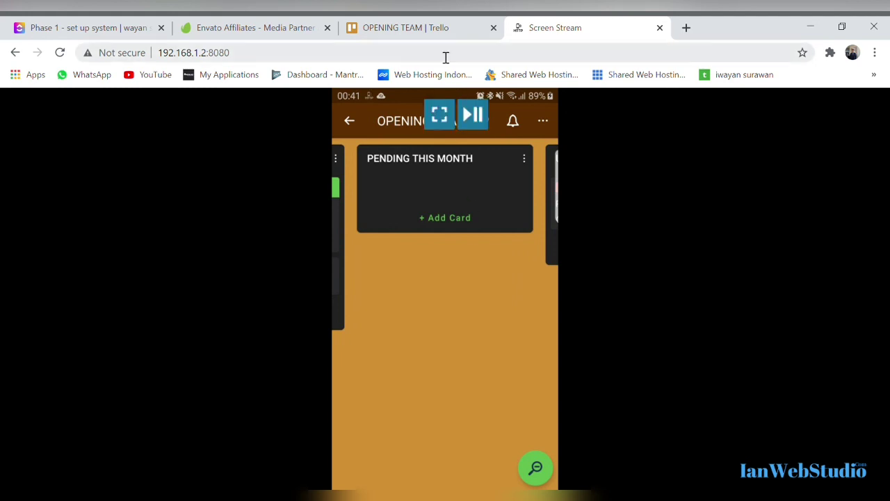
- Return to the OPENING TEAM Trello board and scroll right to PROJECT SELESAI's Senin 7 sep card
click(431, 28)
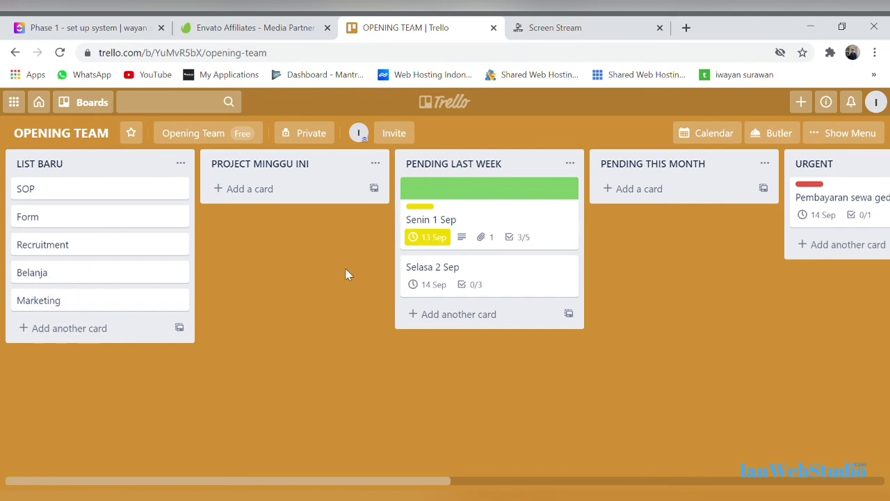
scroll(348, 274, right, 4)
scroll(470, 289, right, 8)
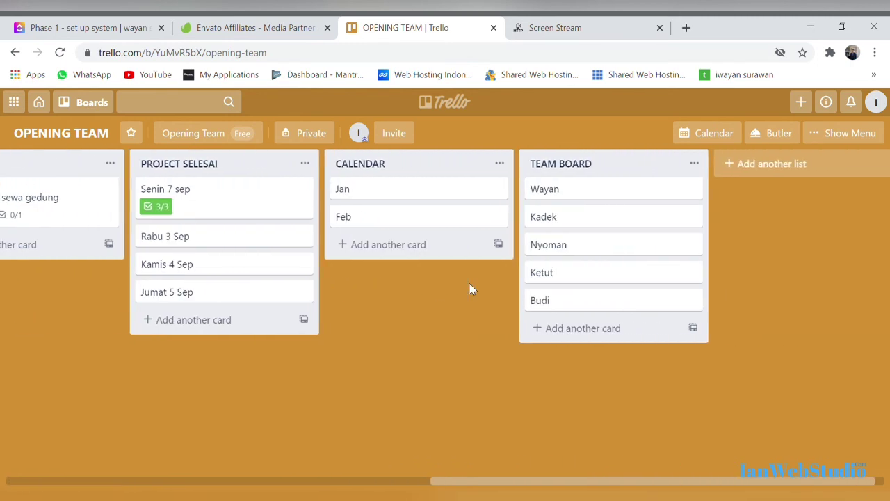